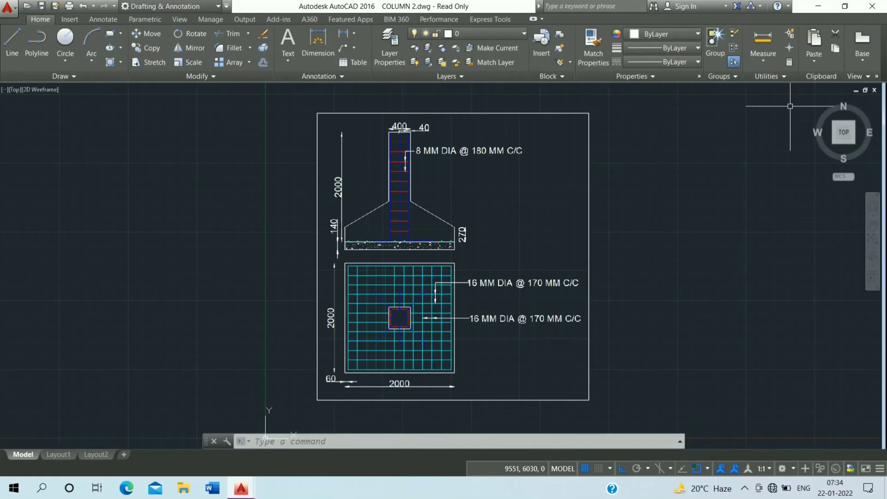
Configure the drawing units to decimal length with precision 0 and an insertion scale in millimetres
type("un")
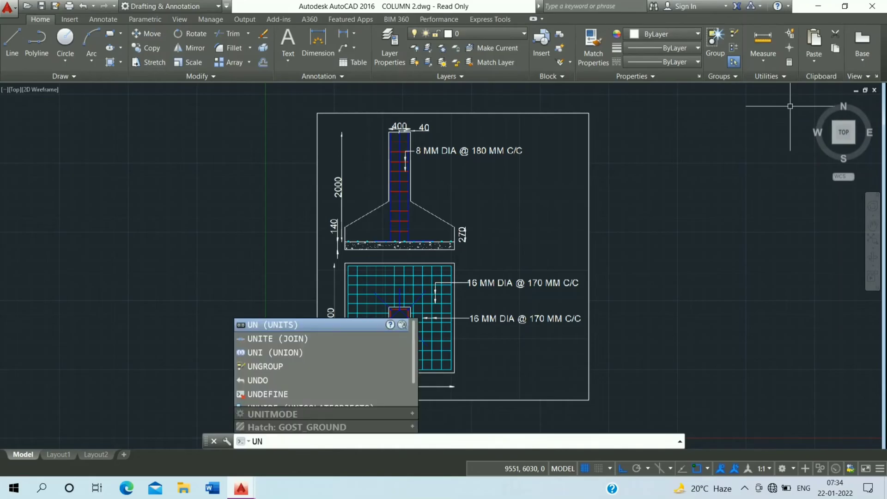
key("Return")
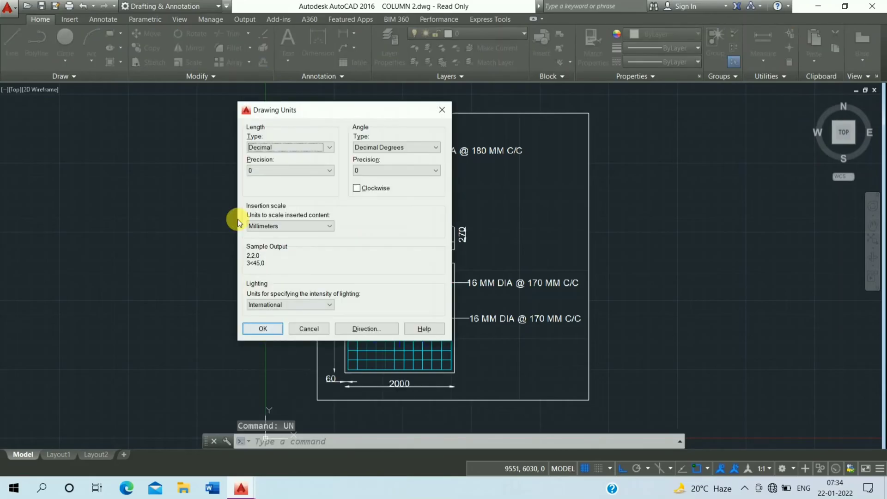
left_click(264, 147)
left_click(270, 164)
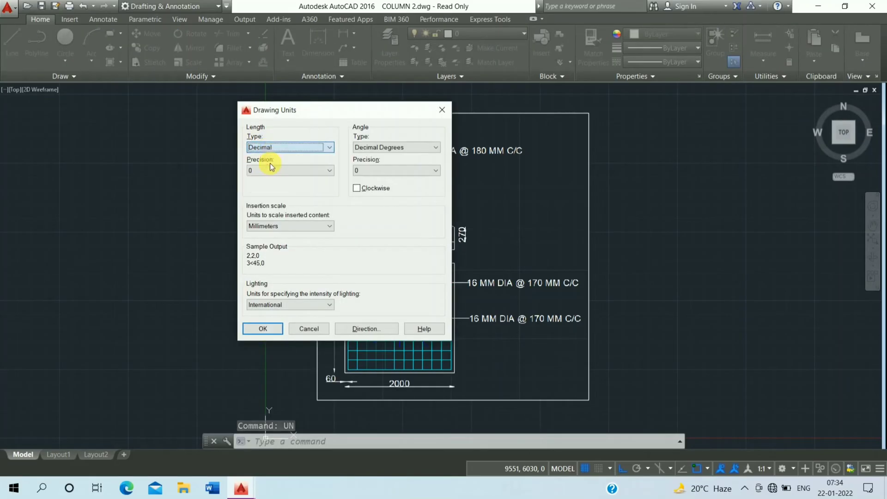
left_click(272, 172)
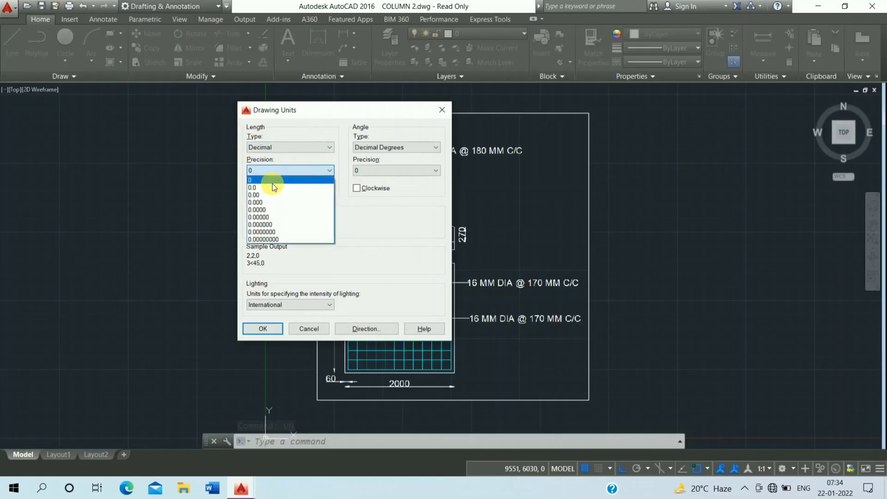
left_click(273, 181)
left_click(264, 225)
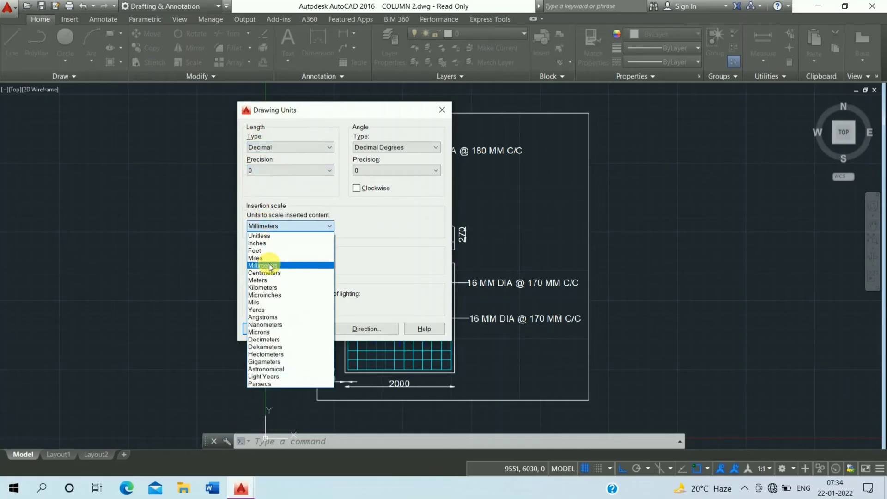
left_click(264, 265)
left_click(249, 328)
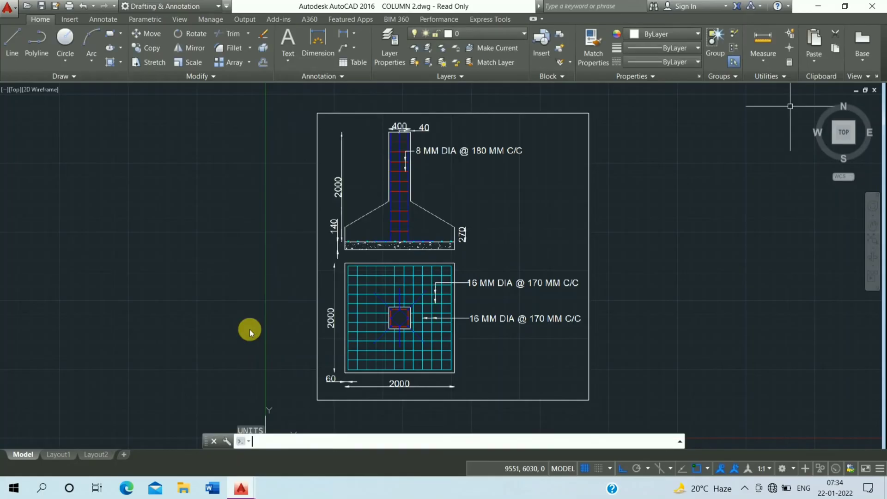
Draw a 2000 by 2000 mm square footing outline as a polyline in the empty area beside the reference drawing
mouse_move(421, 280)
middle_mouse_down()
mouse_move(327, 274)
mouse_move(200, 286)
middle_mouse_up()
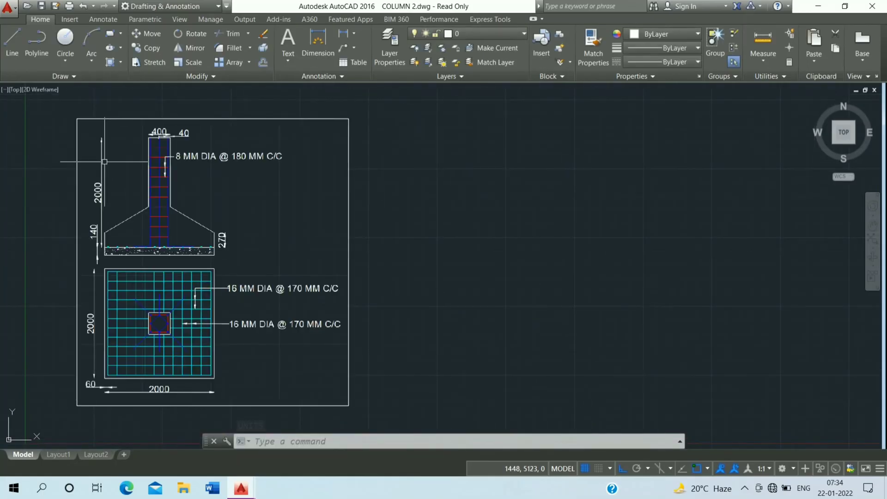
left_click(37, 41)
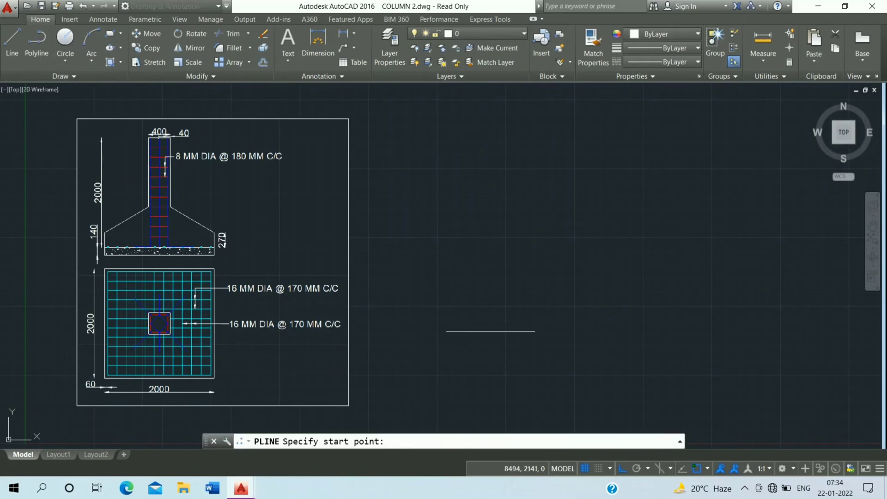
left_click(463, 374)
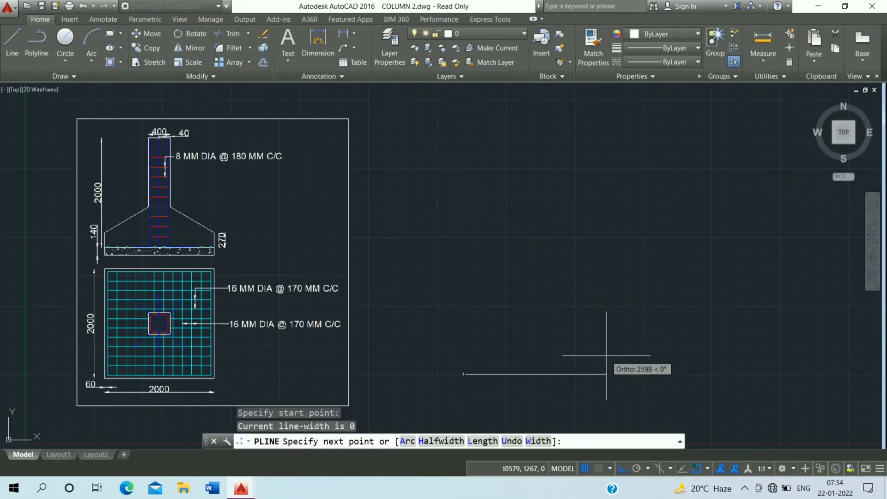
type("2000")
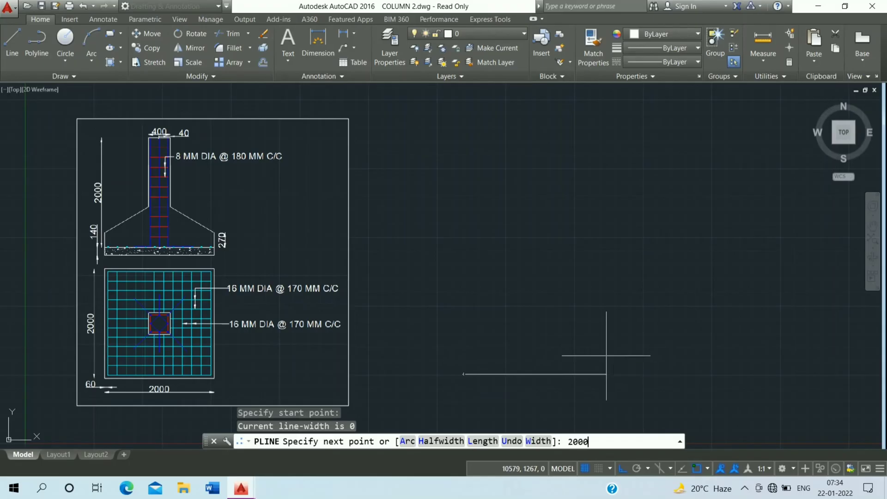
key("Return")
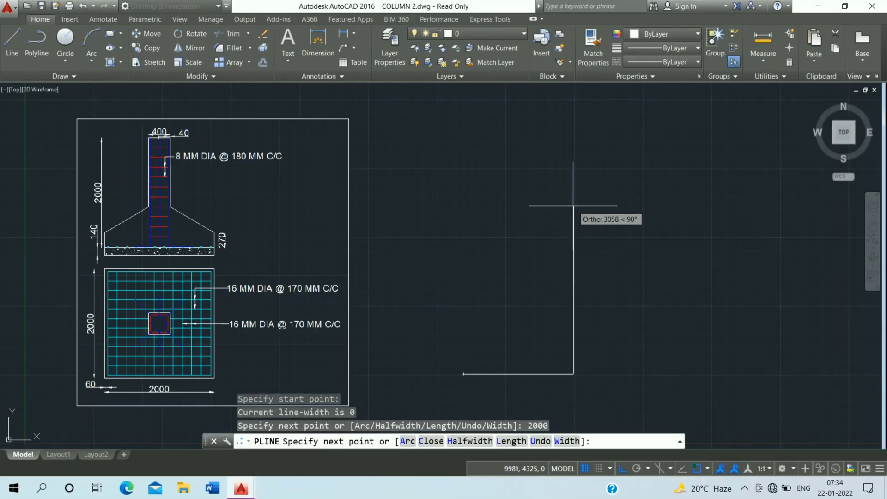
type("2000")
key("Return")
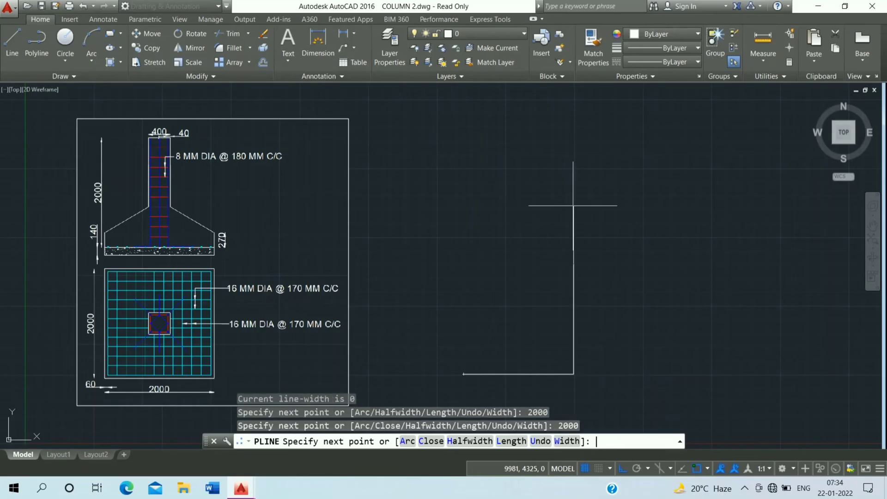
type("20")
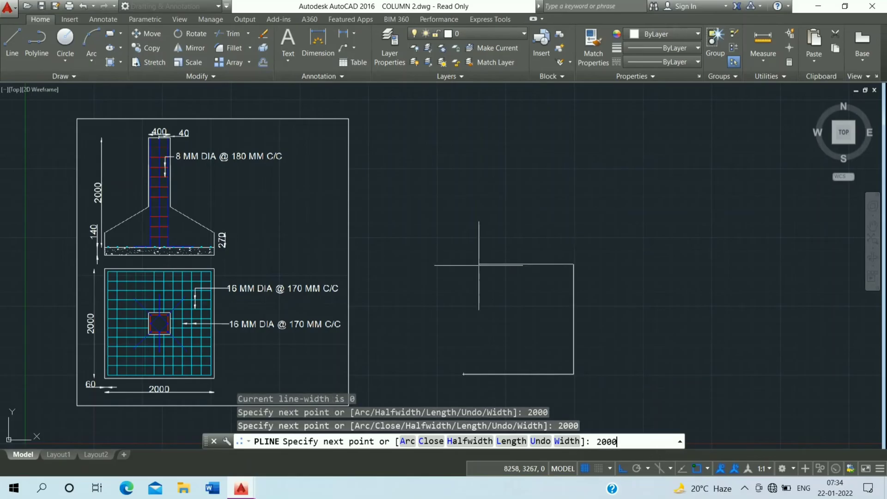
type("00")
key("Return")
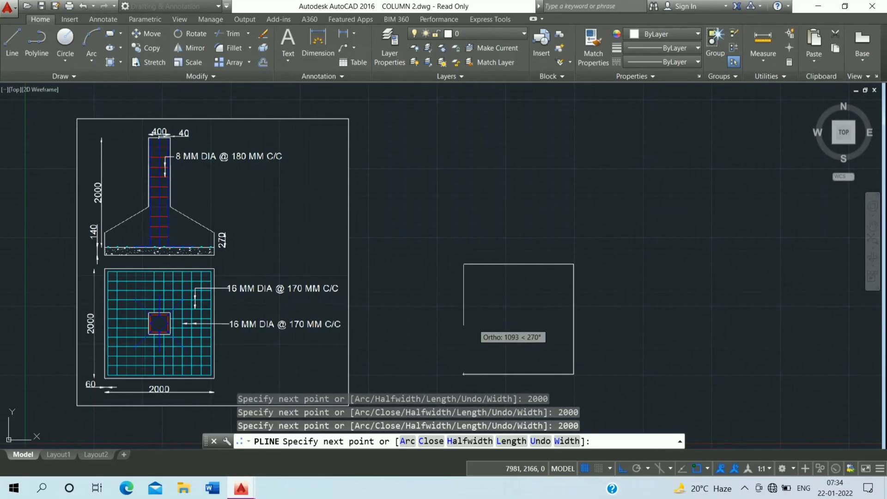
left_click(463, 374)
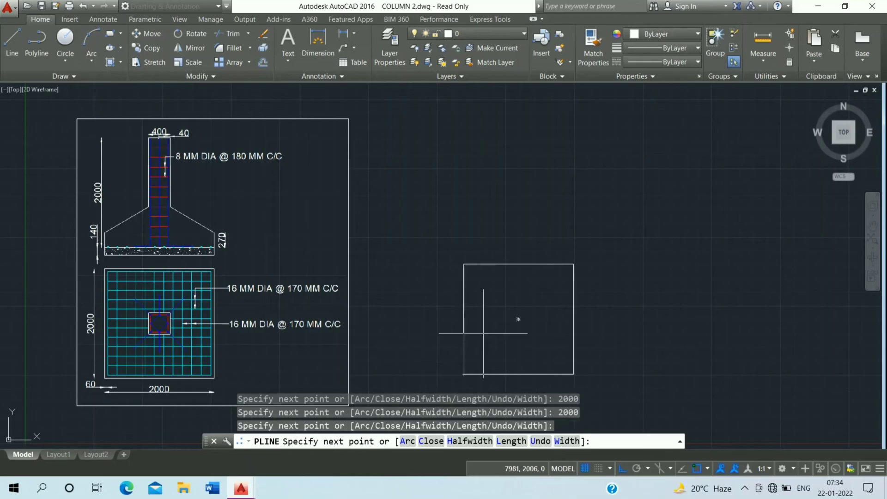
key("Escape")
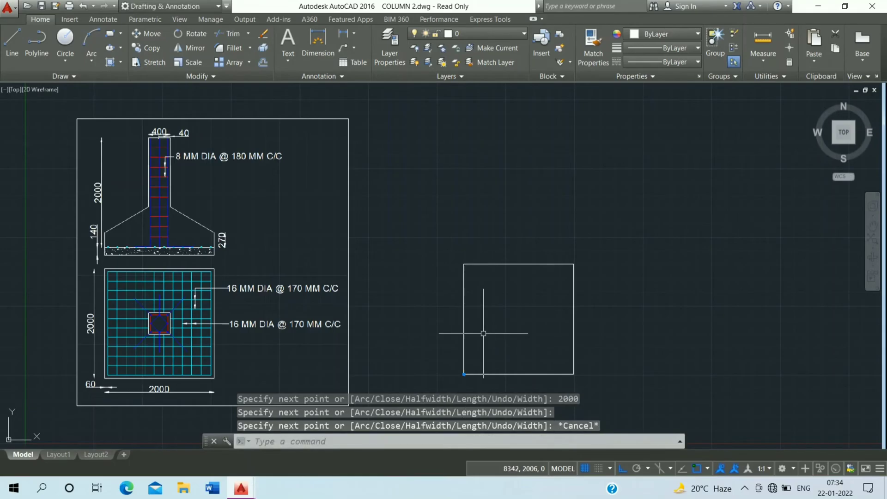
Offset the footing square 60 mm inward
type("o")
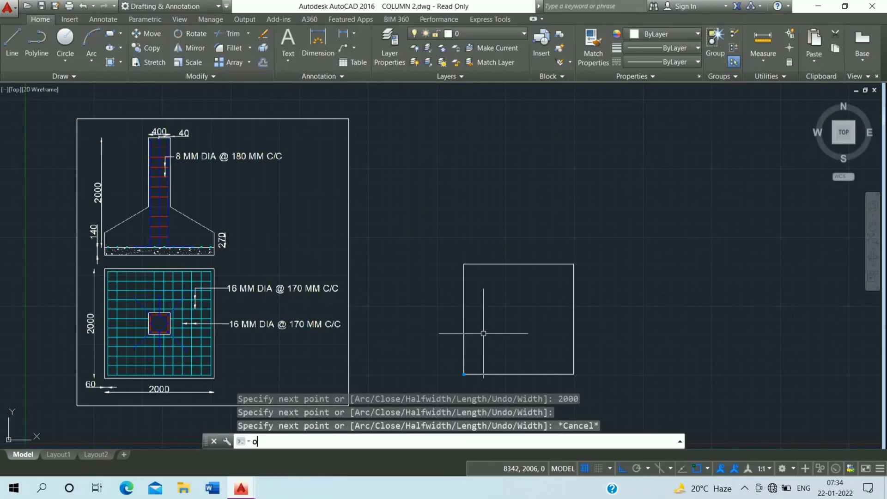
key("Return")
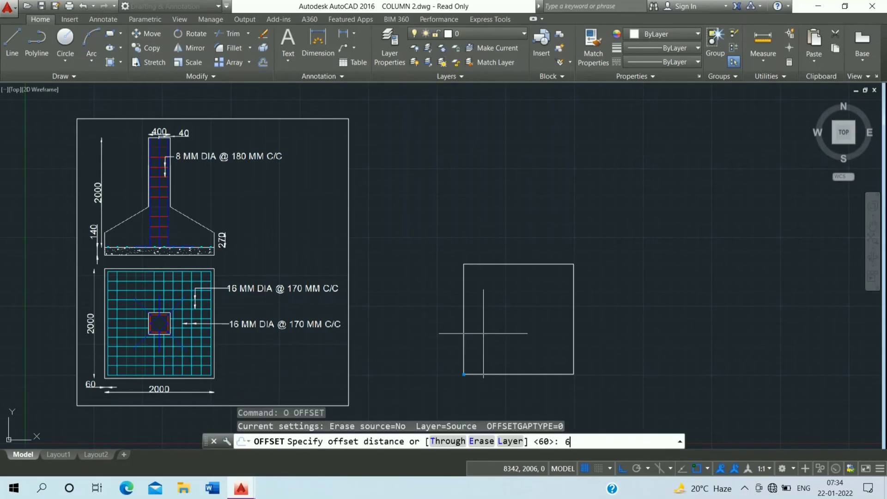
key("Return")
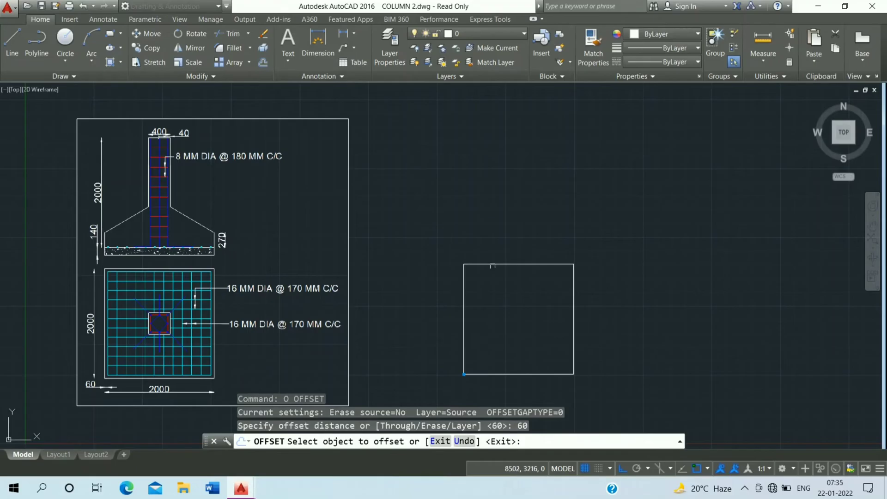
left_click(492, 265)
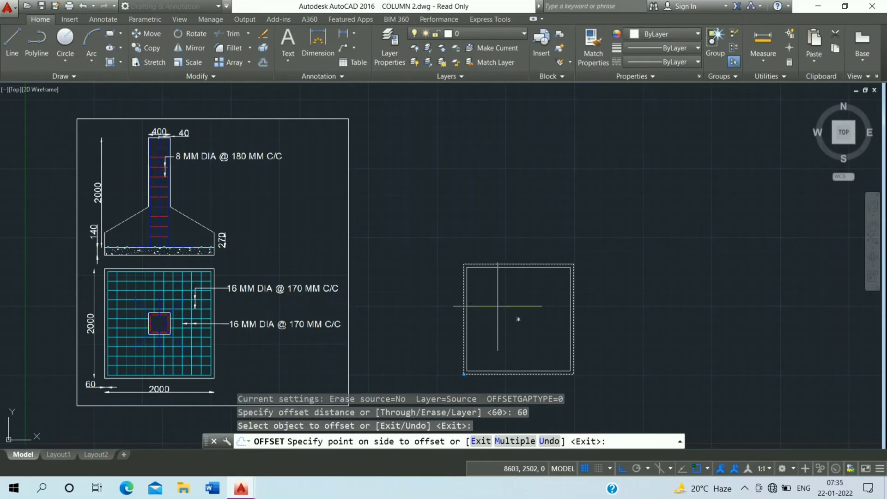
left_click(498, 306)
key("Escape")
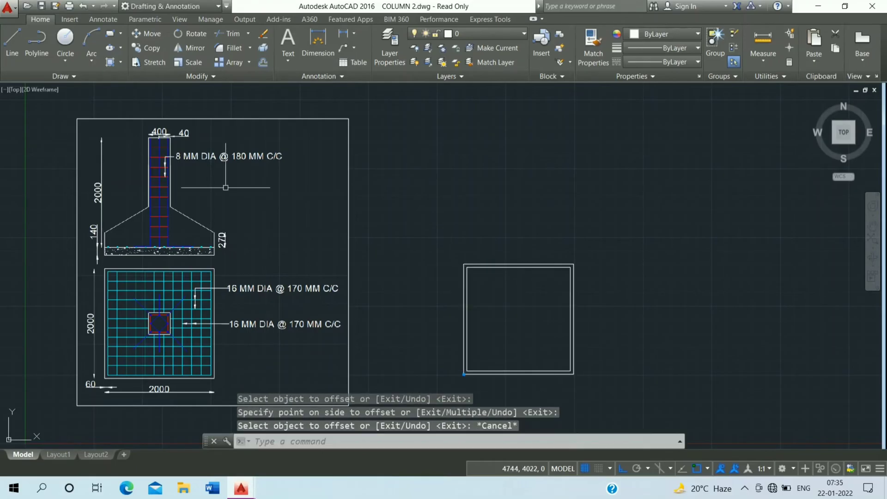
Draw a 400 by 400 mm column square as a polyline in the empty space above the footing plan
left_click(37, 38)
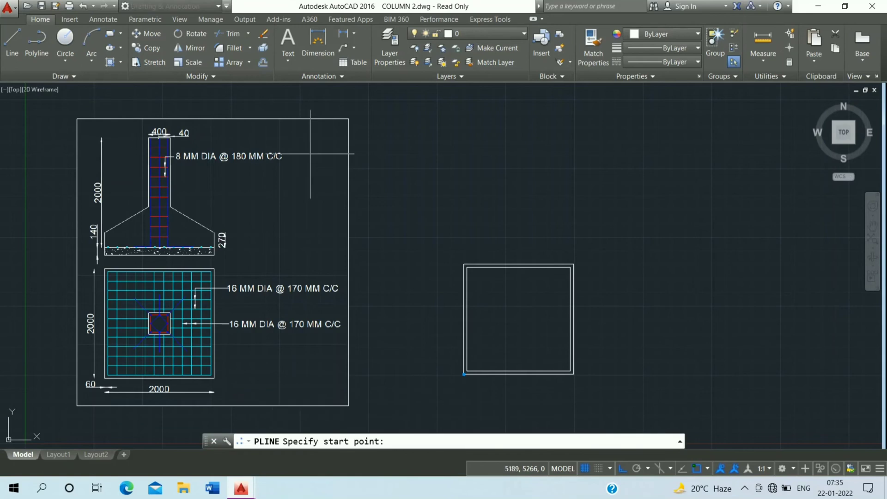
left_click(475, 171)
type("4")
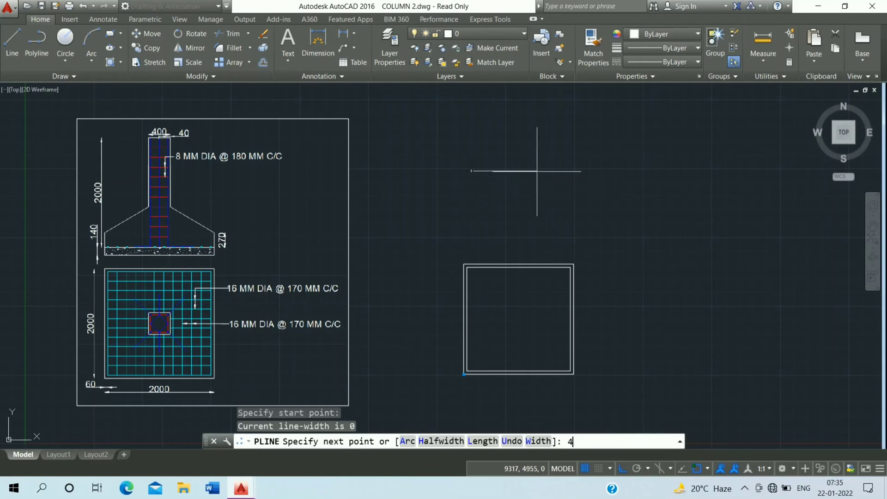
type("00")
key("Return")
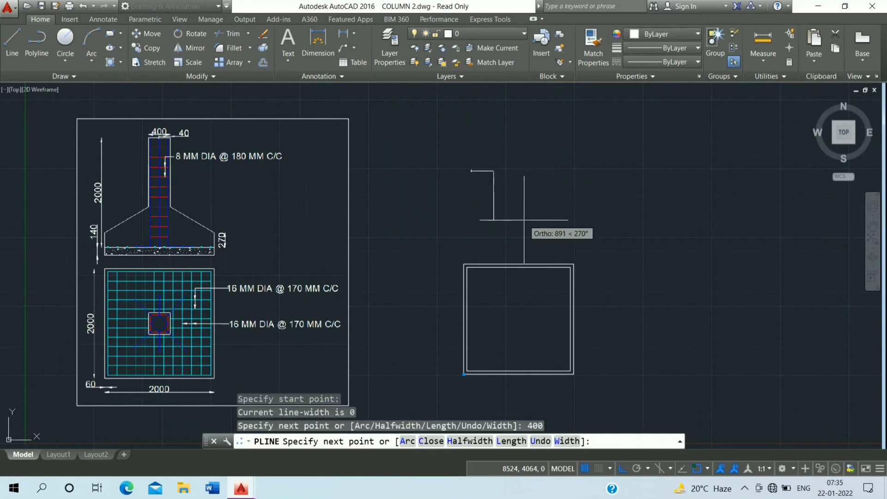
type("400")
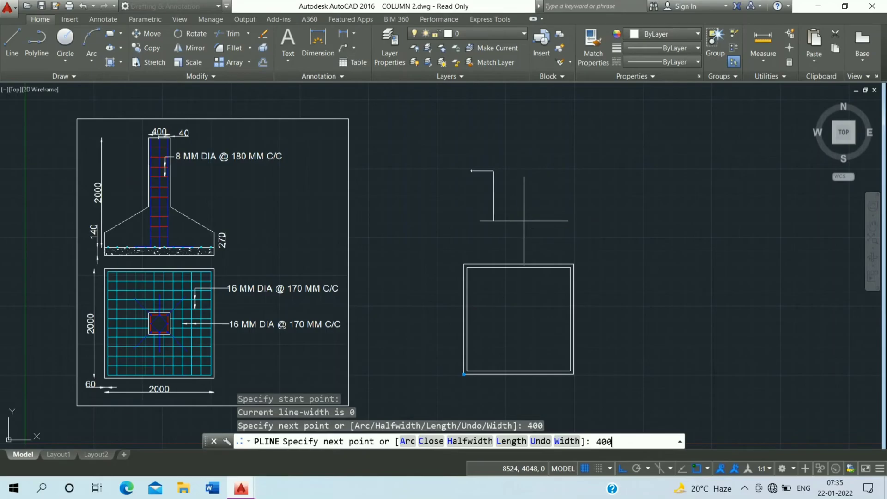
key("Return")
type("4")
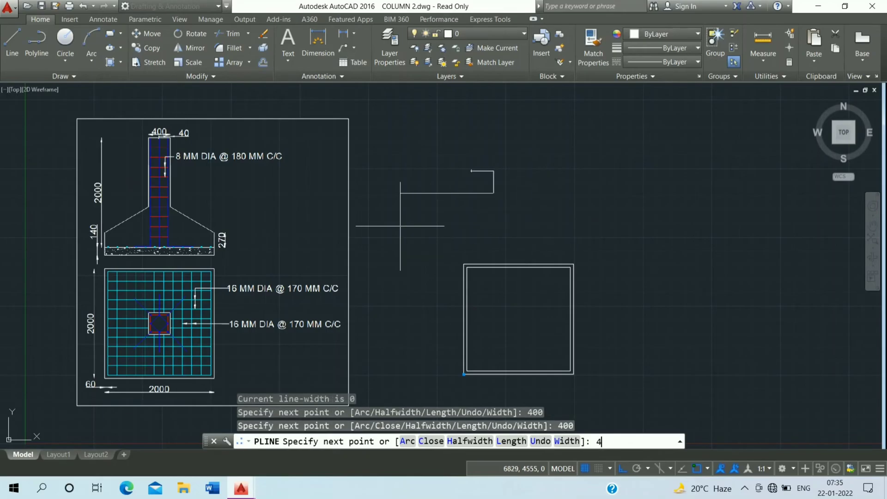
type("00")
key("Return")
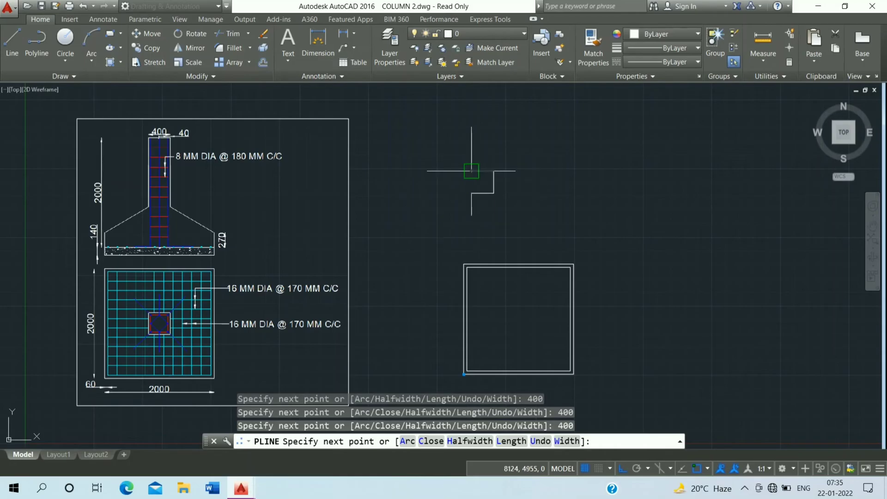
left_click(472, 170)
key("Escape")
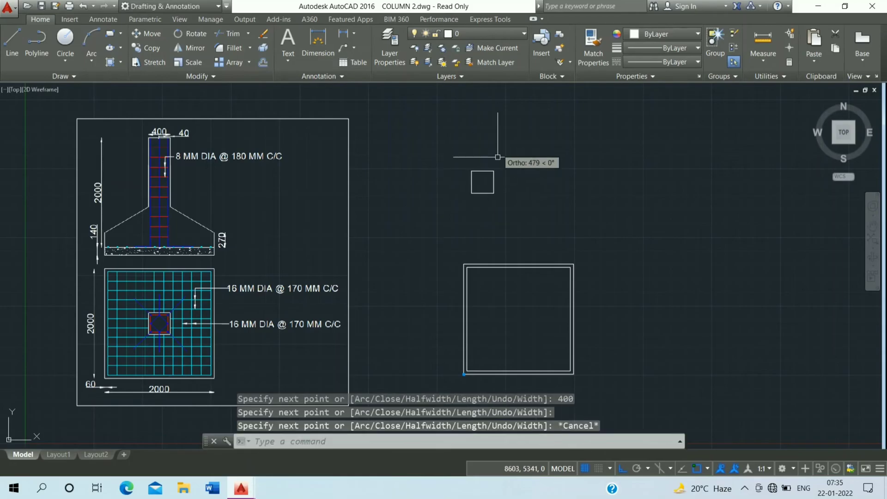
Move the 400 mm column square by its centre to the centre of the footing square
scroll(482, 185, "up", 2)
left_click(503, 111)
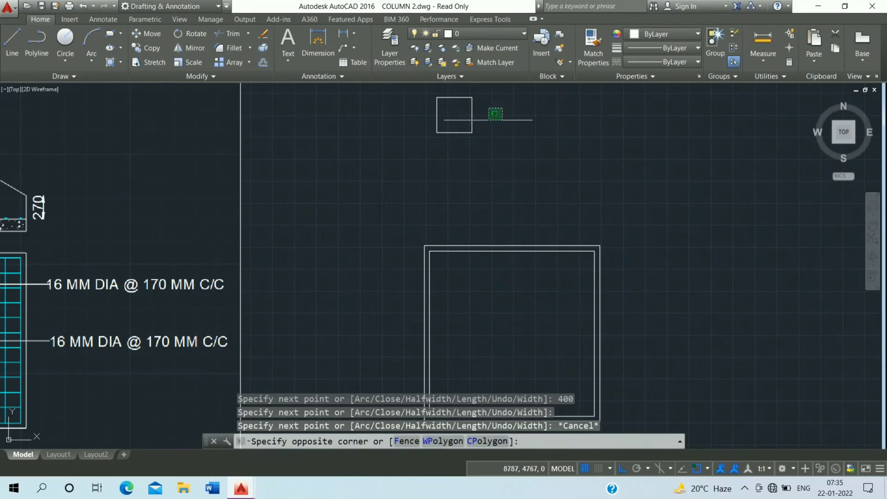
left_click(430, 168)
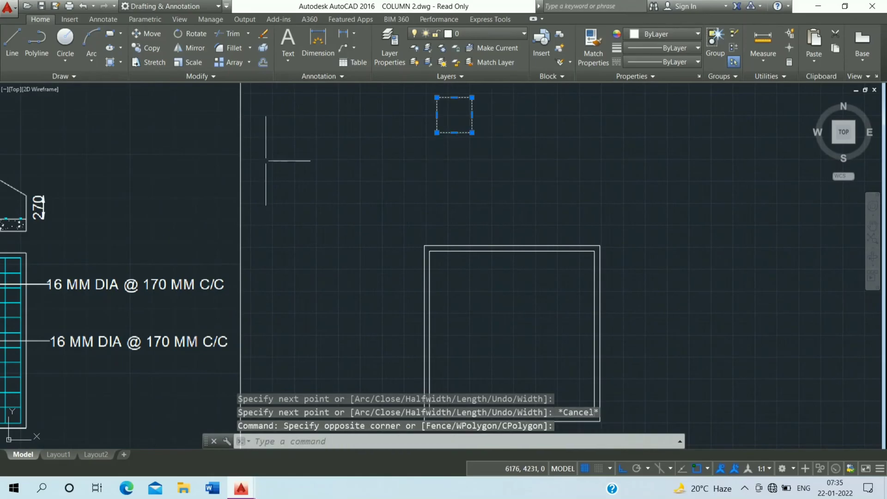
left_click(147, 34)
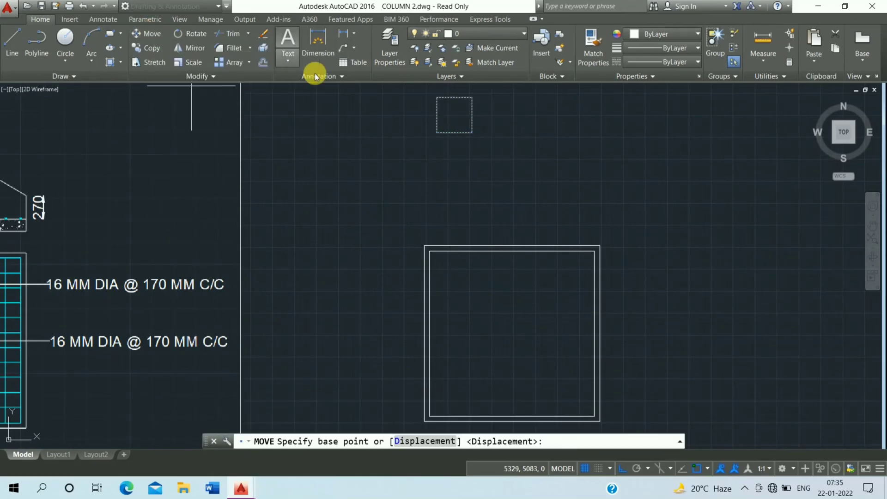
left_click(455, 115)
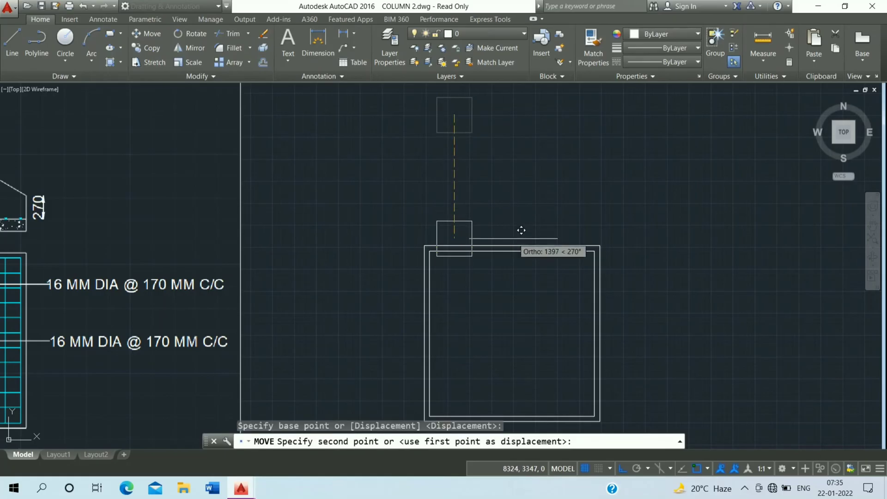
left_click(511, 333)
Offset the 400 mm column square 40 mm inward
scroll(488, 297, "down", 3)
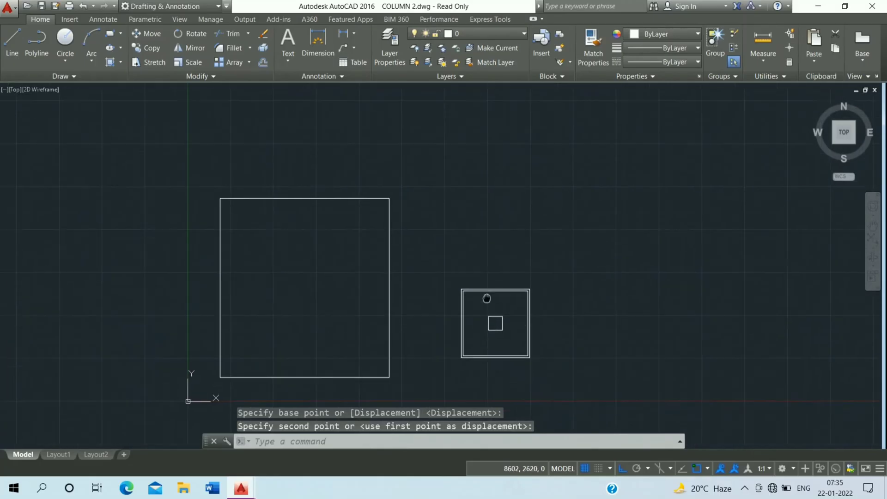
scroll(517, 260, "up", 1)
scroll(517, 260, "up", 4)
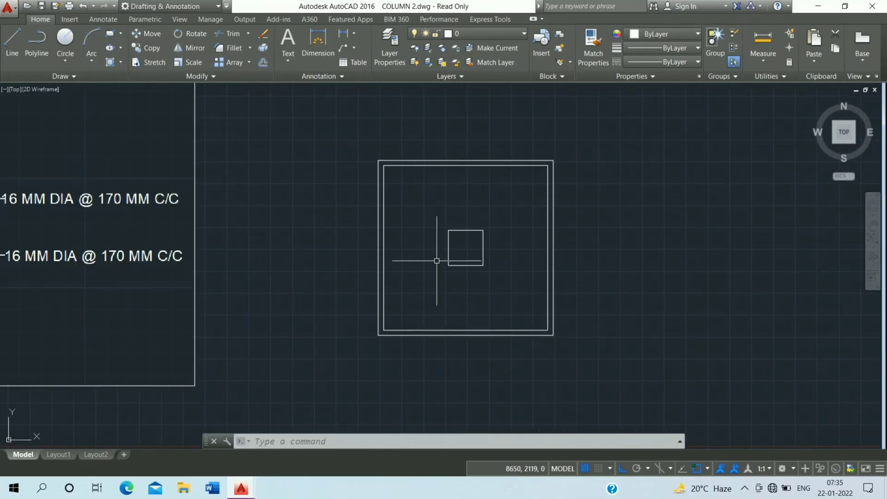
type("o")
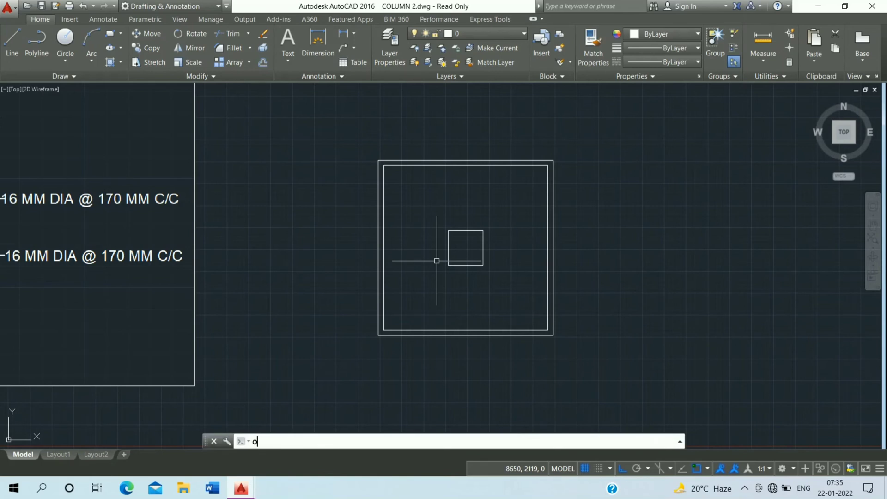
key("Return")
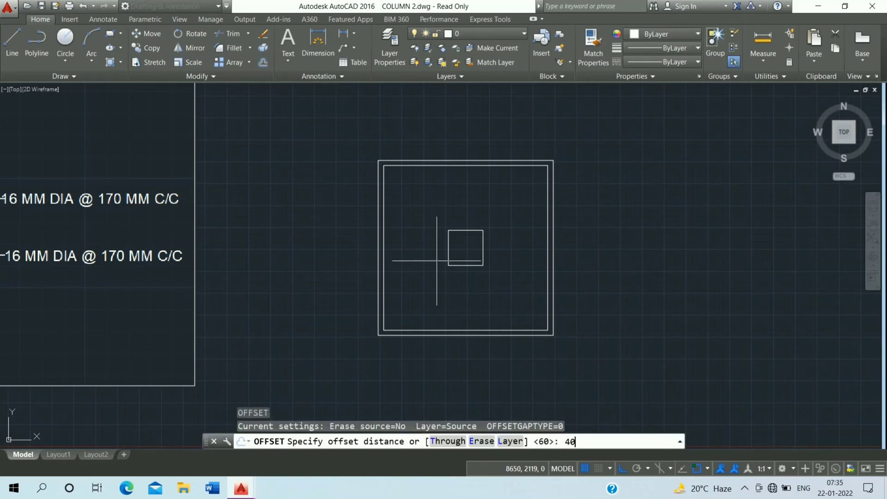
type("40")
key("Return")
left_click(472, 230)
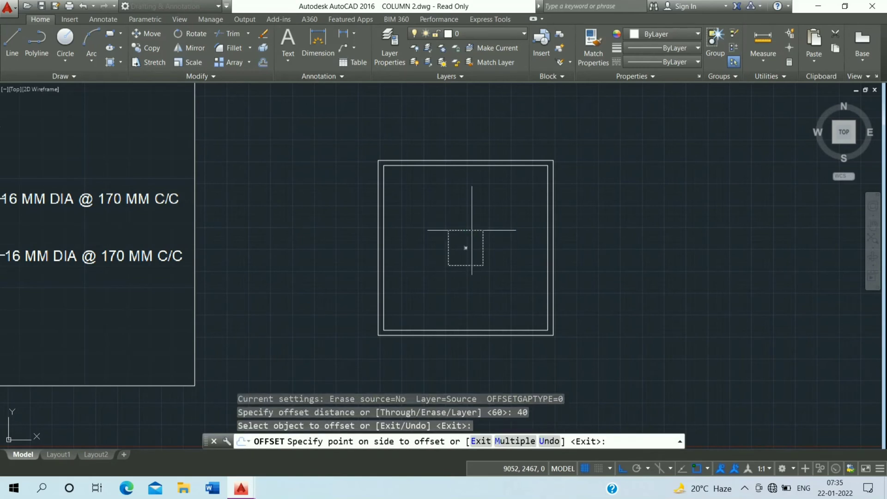
left_click(464, 240)
key("Escape")
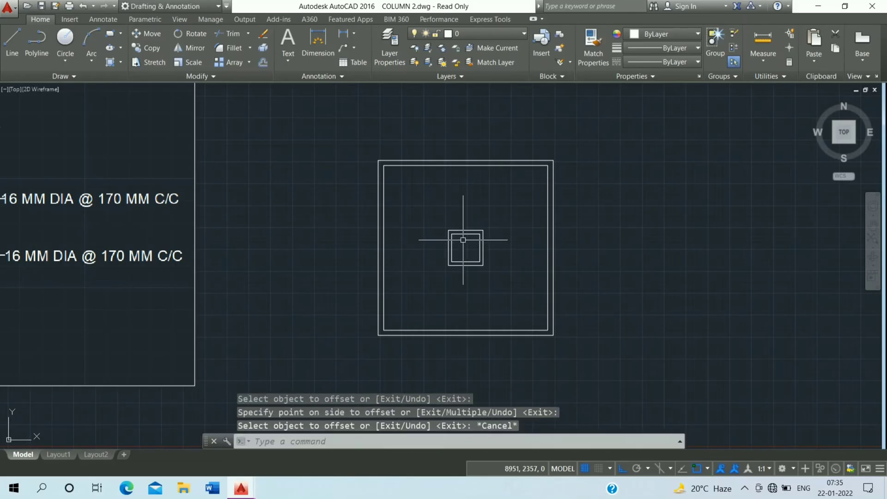
Explode the inner footing square into separate lines
scroll(441, 228, "up", 3)
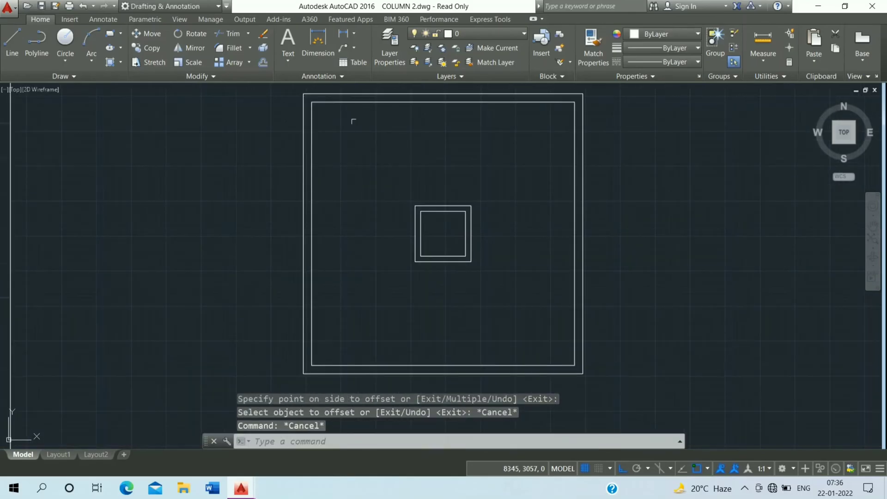
left_click(349, 102)
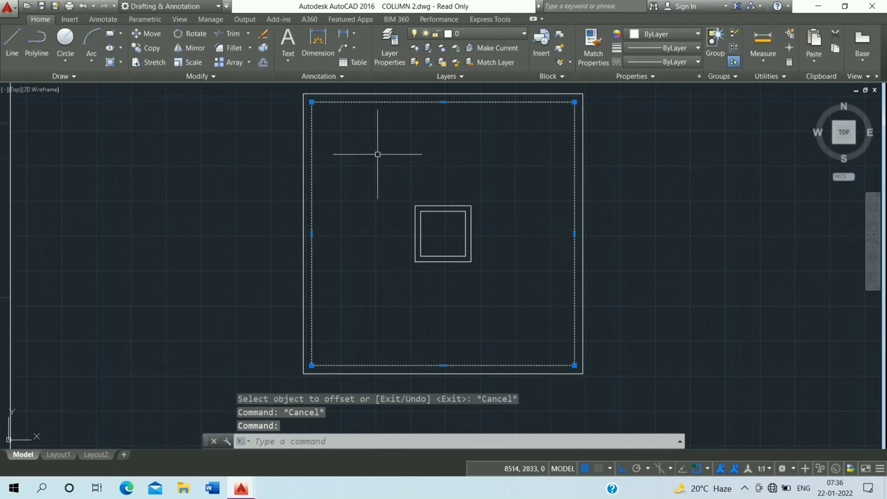
type("x")
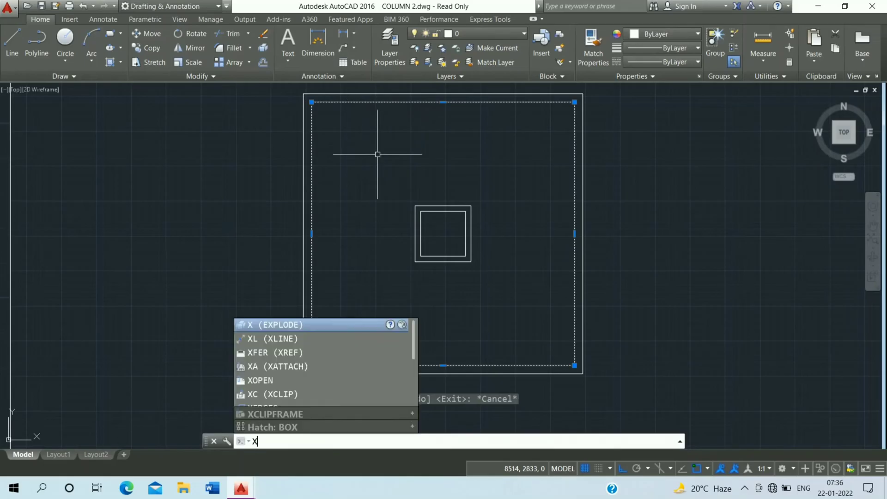
key("Return")
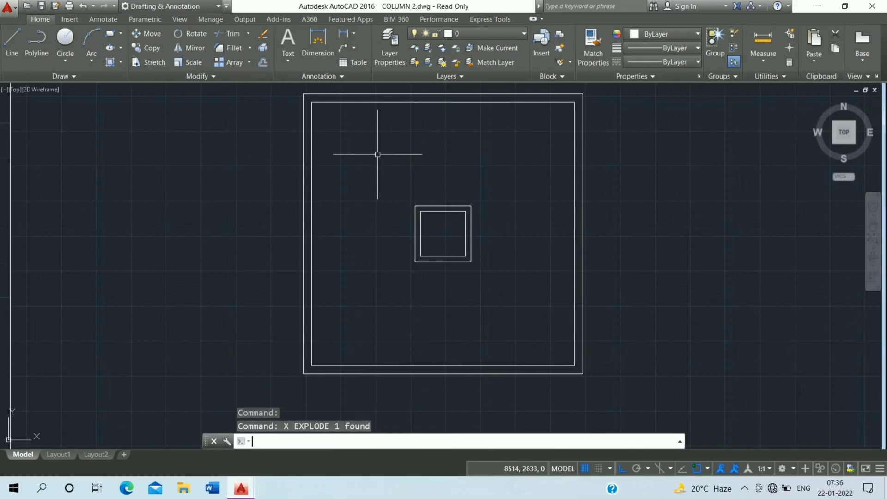
Offset the inner footing square's top edge downward repeatedly at 170 mm spacing to create ten horizontal reinforcement bars
type("o")
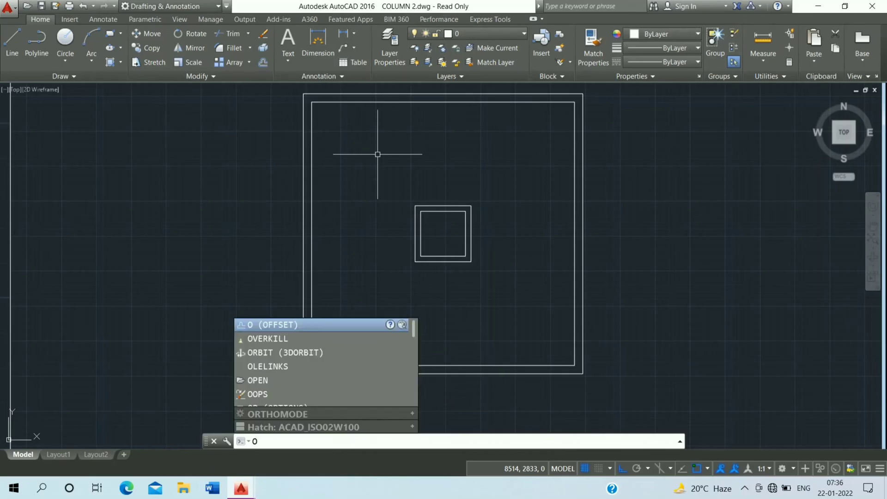
key("Return")
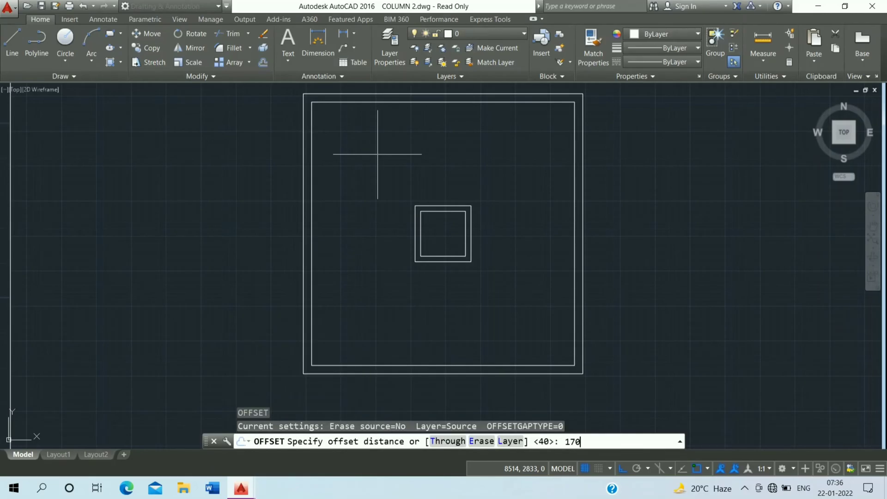
type("170")
key("Return")
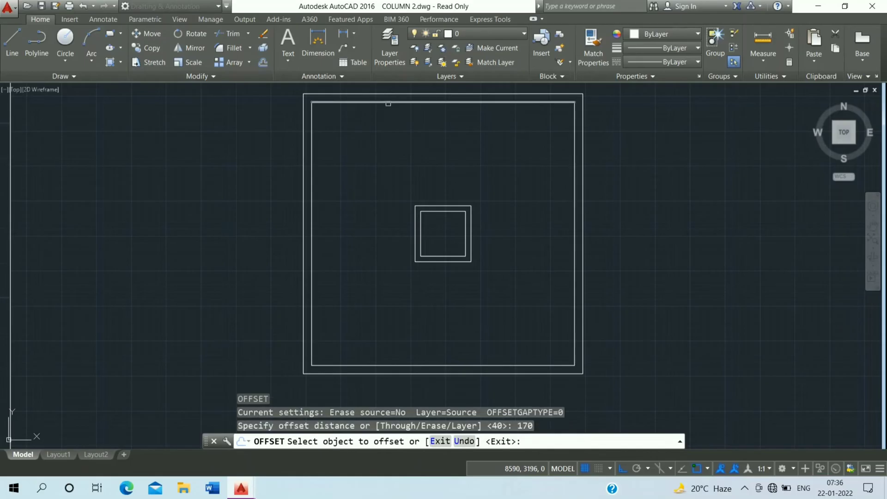
left_click(381, 102)
left_click(442, 234)
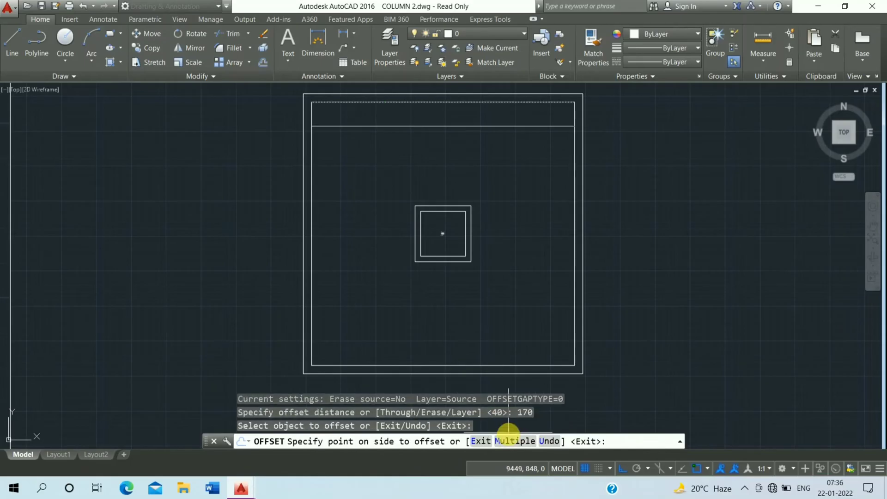
left_click(513, 441)
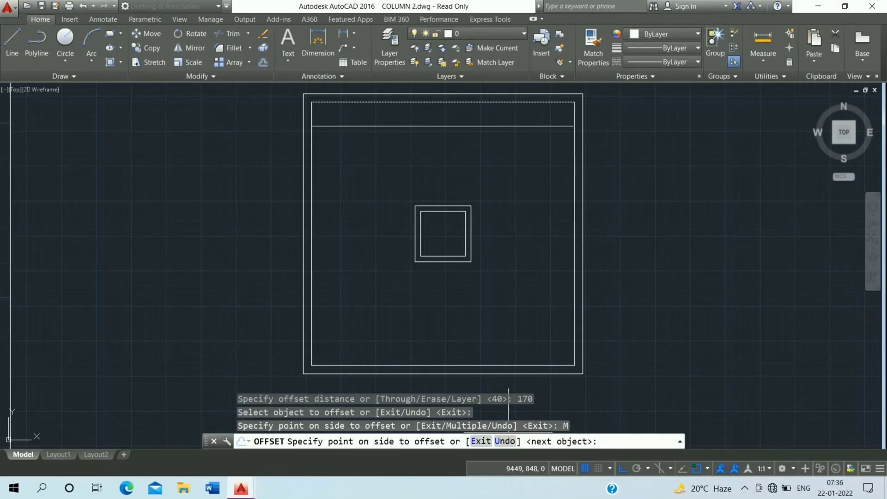
left_click(632, 290)
left_click(632, 290)
left_click(632, 291)
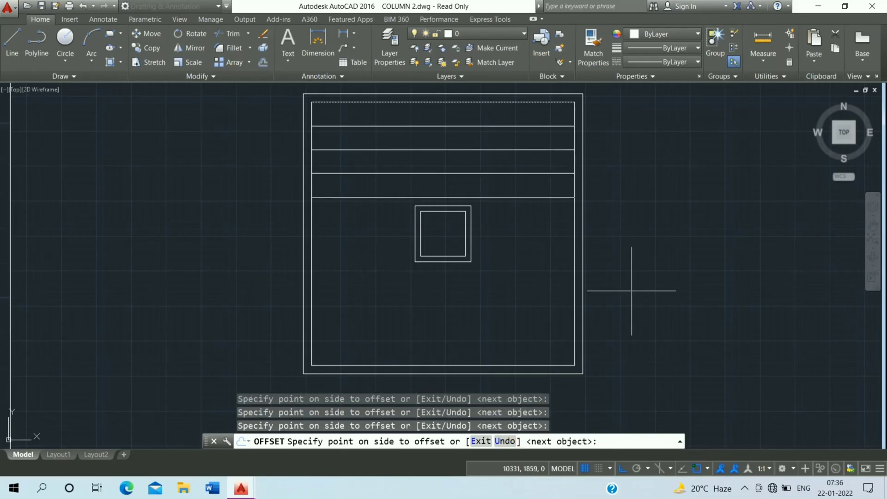
left_click(631, 291)
left_click(632, 291)
left_click(632, 290)
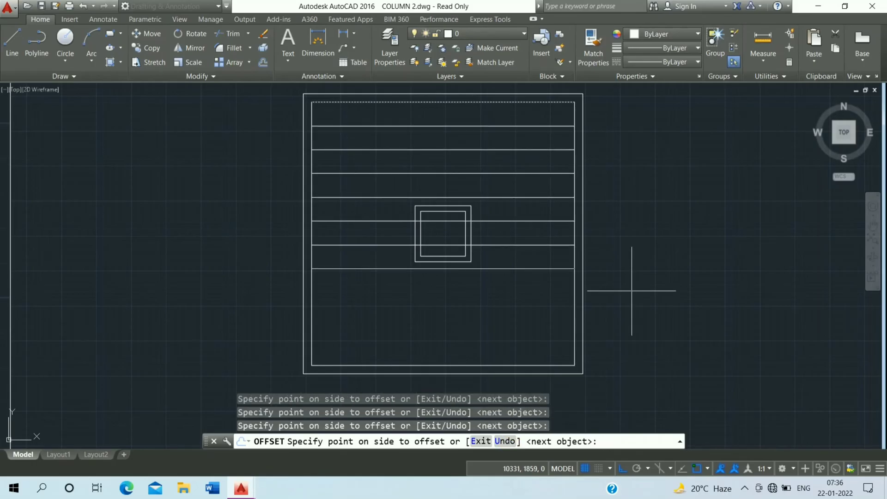
left_click(632, 291)
left_click(632, 291)
left_click(632, 291)
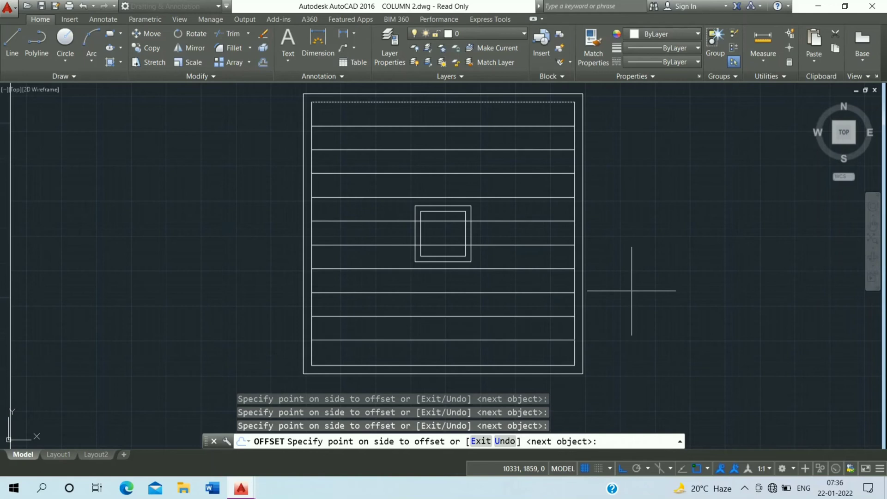
key("Escape")
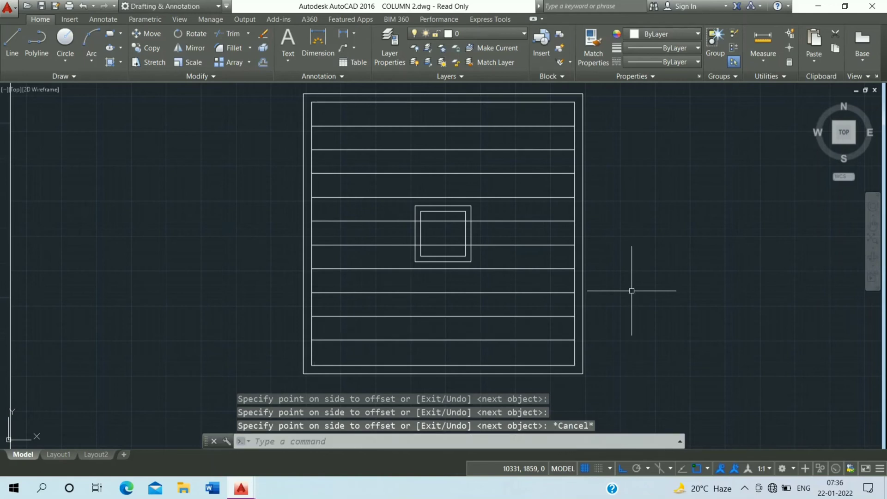
Offset the inner footing square's right edge leftward repeatedly at 170 mm spacing to create ten vertical reinforcement bars
type("o")
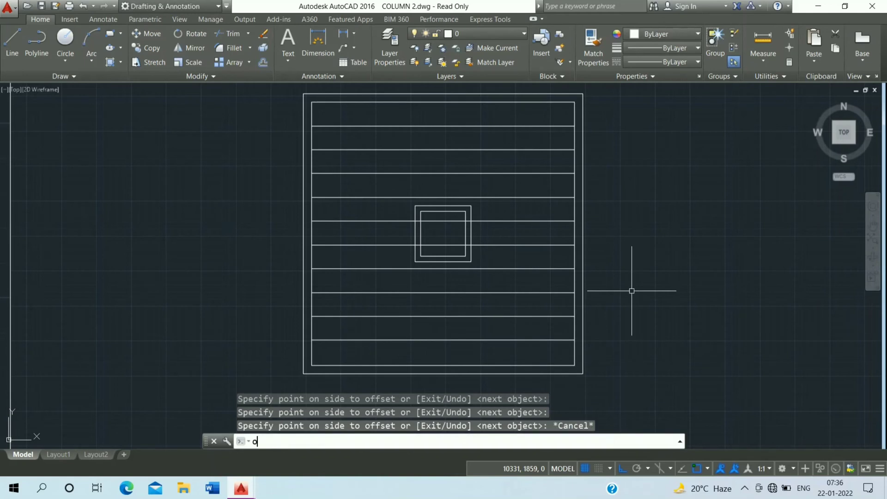
key("Return")
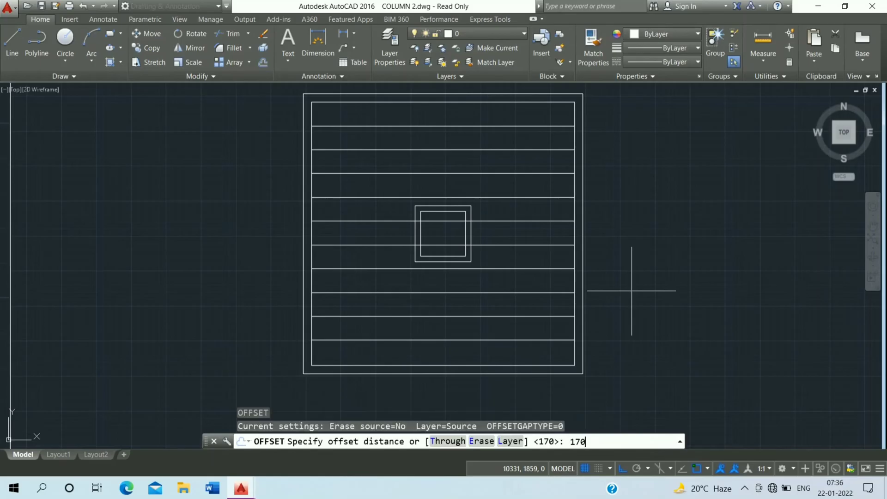
type("170")
key("Return")
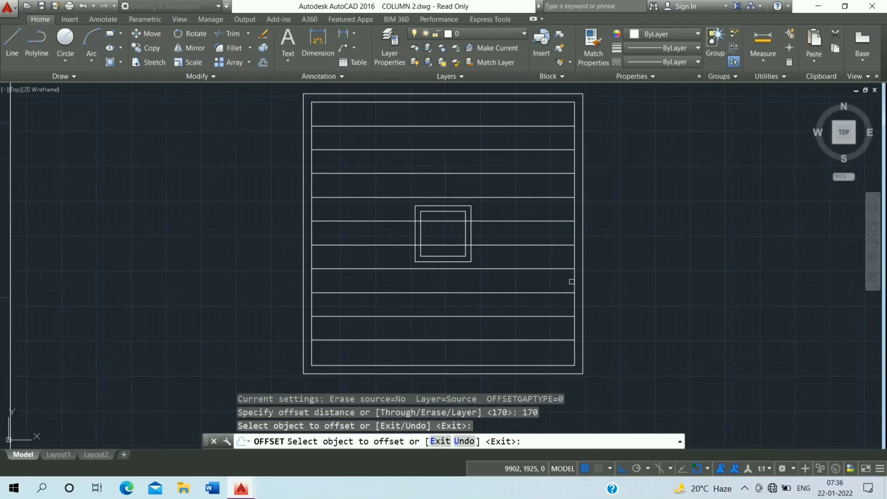
left_click(574, 282)
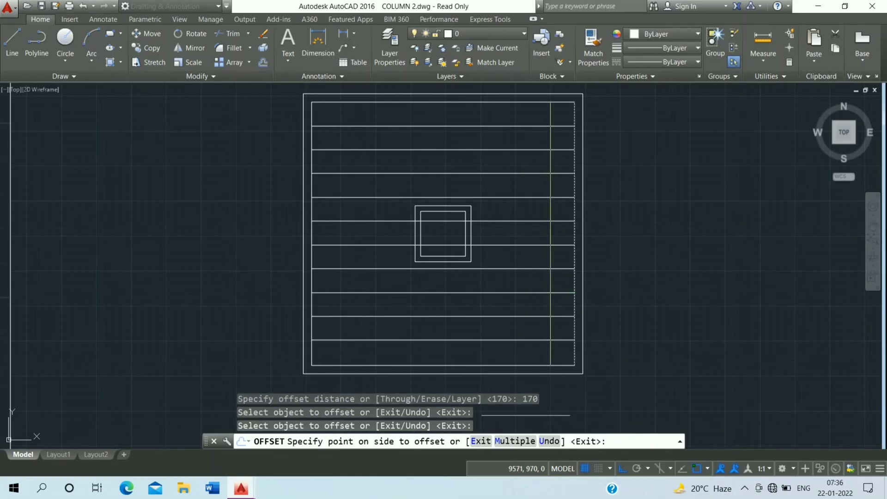
left_click(516, 441)
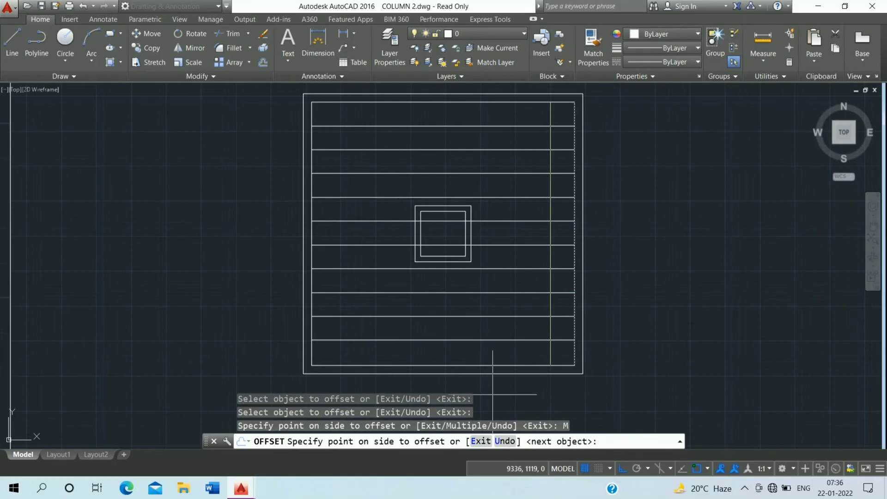
left_click(492, 395)
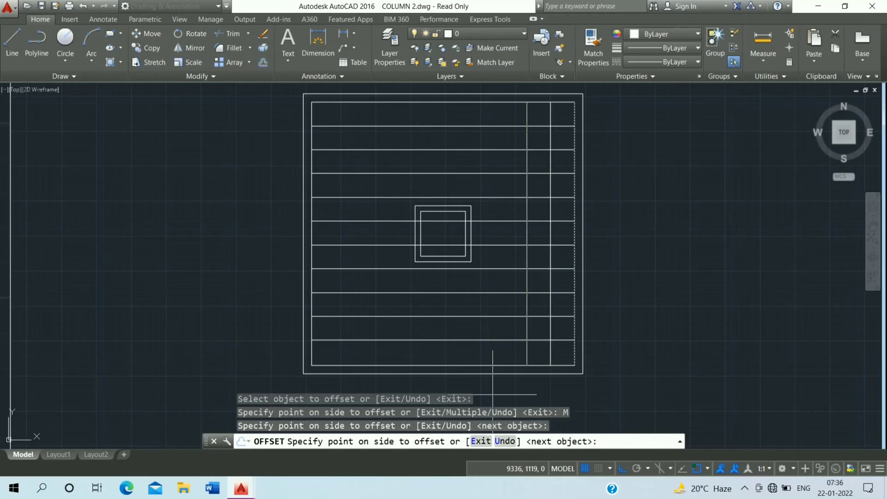
left_click(494, 397)
left_click(487, 385)
left_click(488, 385)
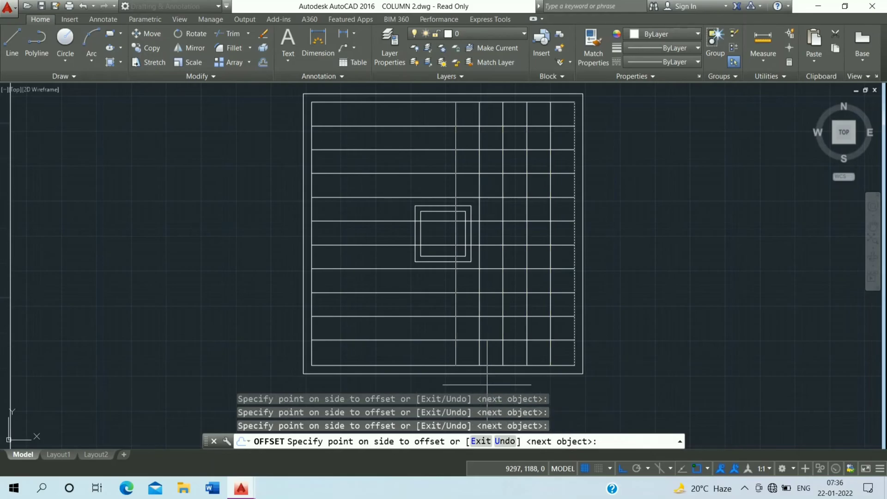
left_click(487, 384)
left_click(487, 385)
left_click(487, 385)
left_click(487, 384)
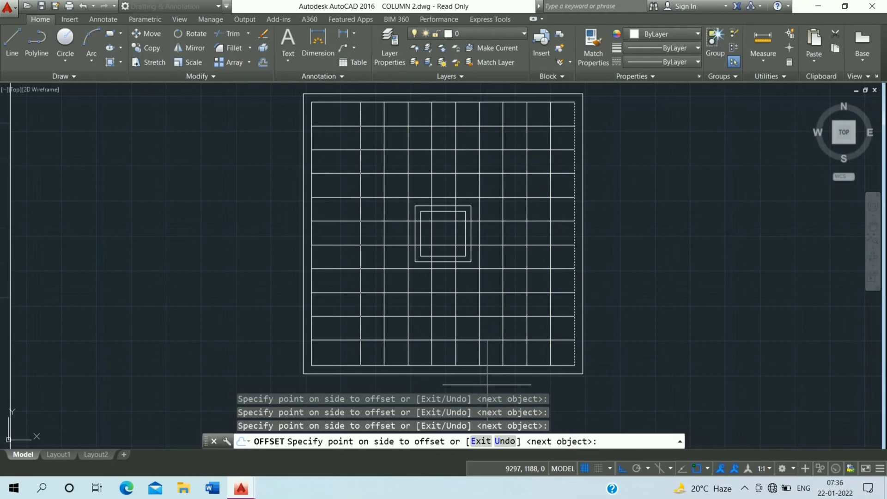
left_click(487, 384)
left_click(487, 384)
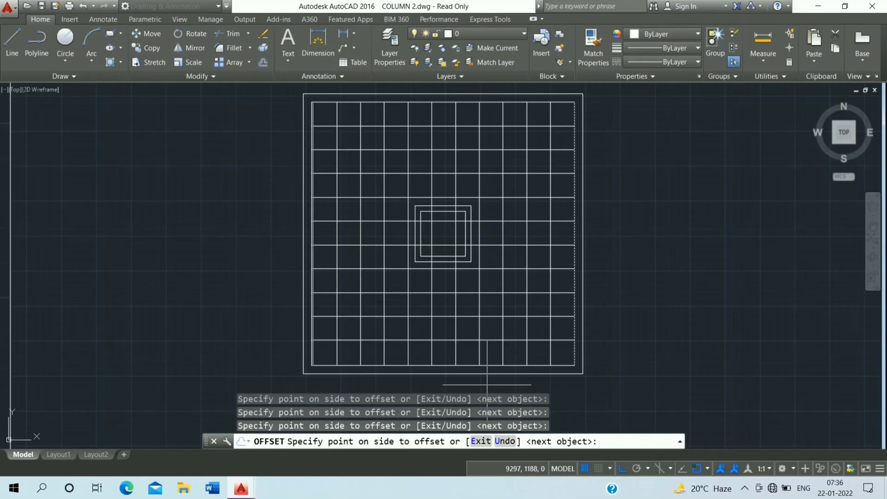
key("Escape")
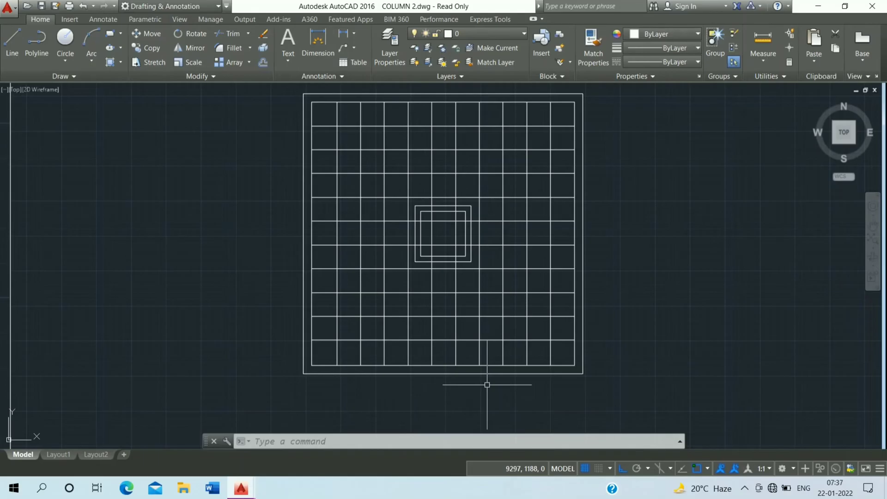
Trim the reinforcement bars where they cross the inside of the inner column square
type("tr")
key("Return")
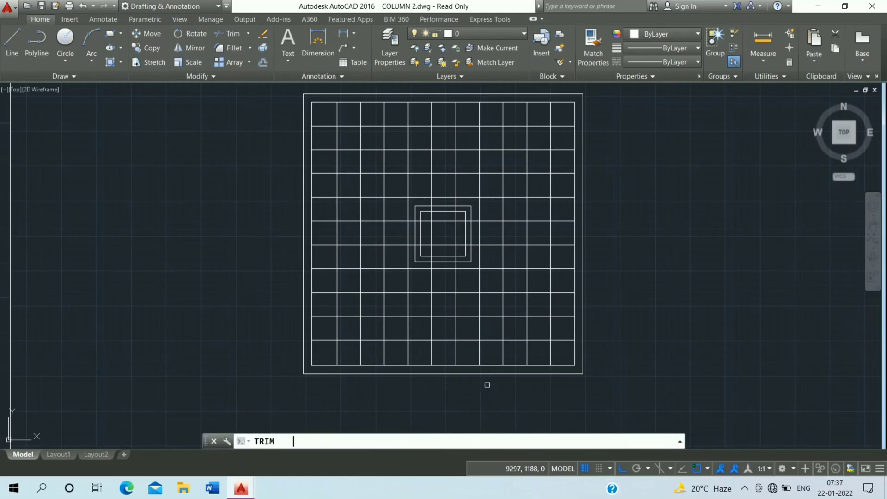
key("Return")
scroll(414, 262, "up", 4)
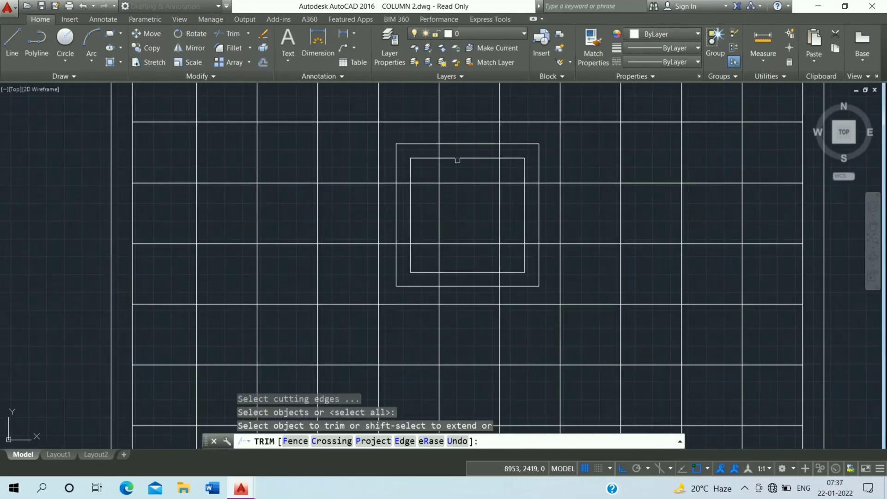
left_click(505, 173)
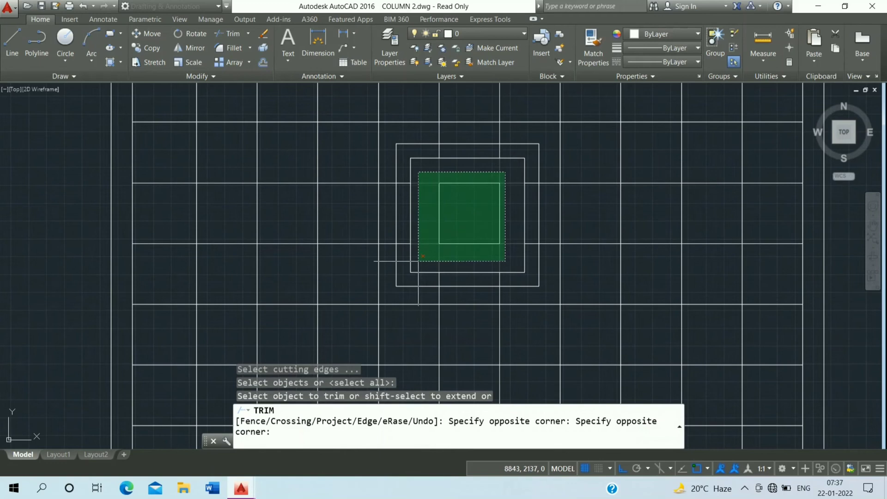
left_click(415, 254)
Trim the remaining reinforcement bar stubs in the gap between the two column squares on all four sides
left_click(401, 154)
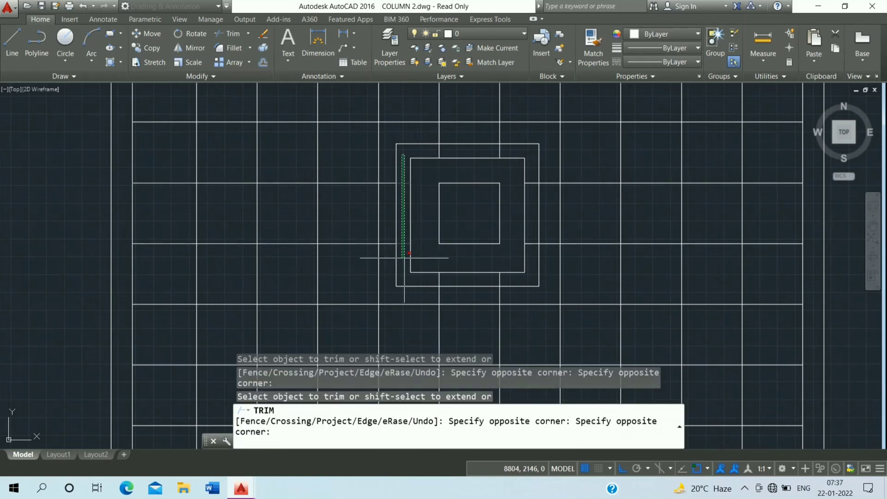
left_click(406, 253)
left_click(508, 279)
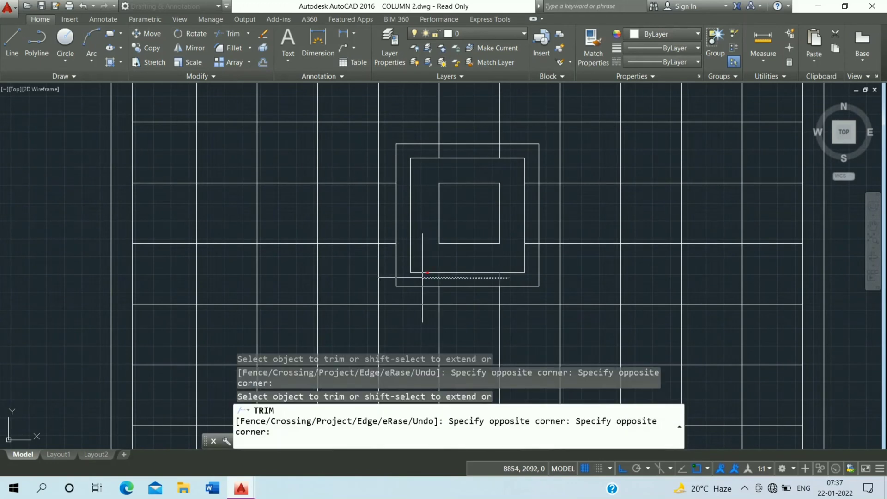
left_click(381, 235)
left_click(525, 157)
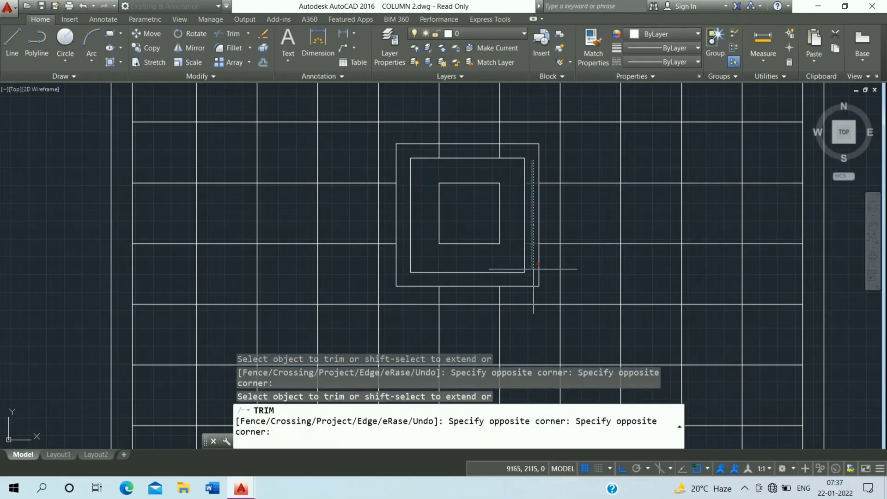
left_click(592, 284)
left_click(531, 147)
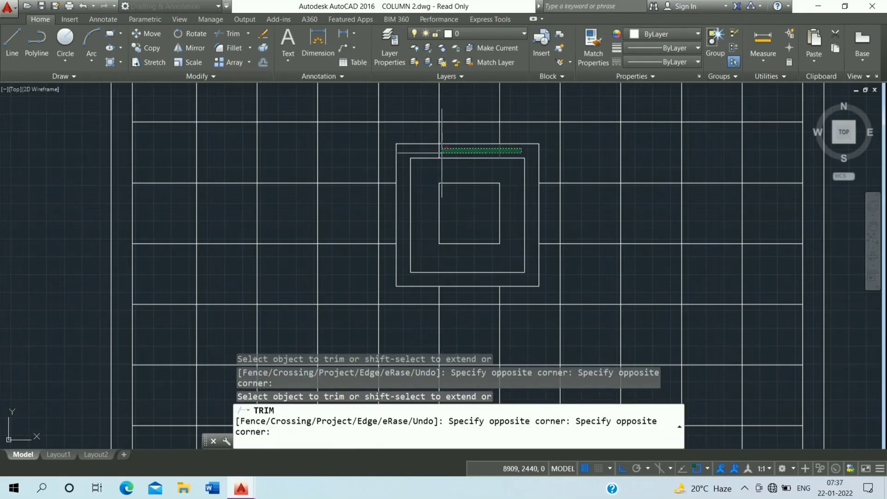
left_click(452, 153)
left_click(458, 184)
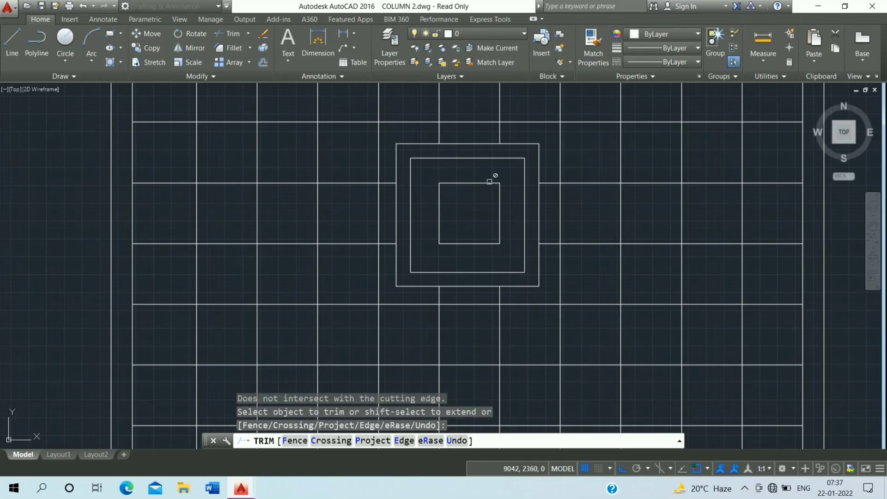
left_click(490, 182)
key("Escape")
Erase the four leftover bar segments inside the inner column square
left_click(493, 166)
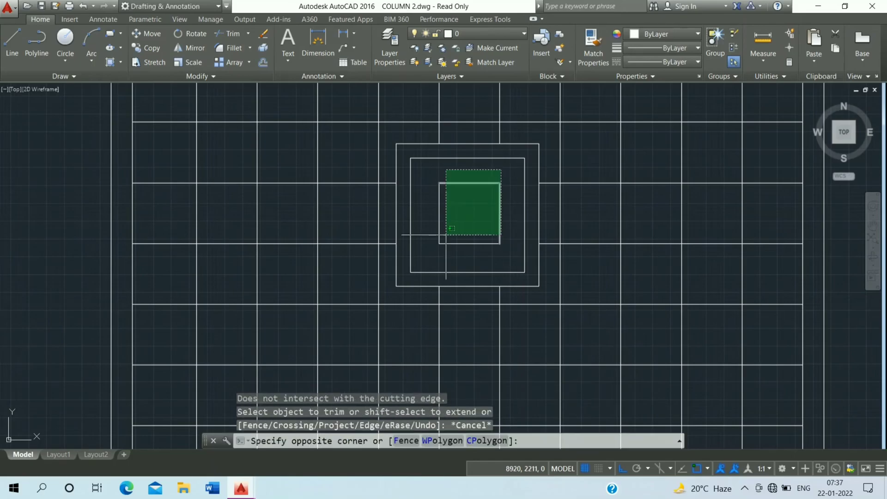
left_click(439, 240)
left_click(507, 166)
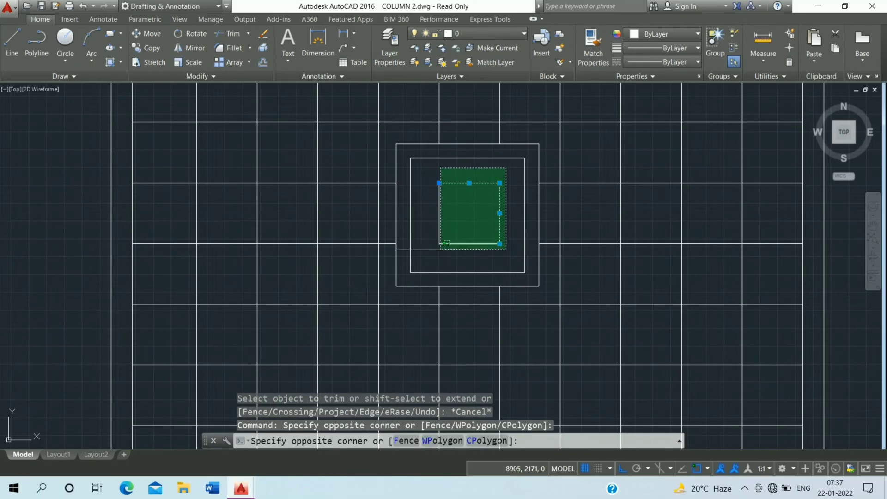
left_click(435, 253)
type("E")
key("Return")
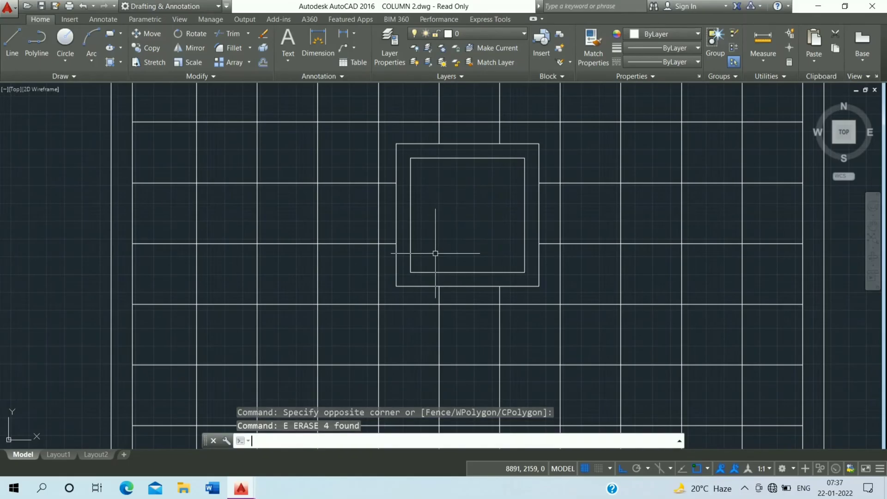
scroll(451, 236, "down", 2)
middle_click(451, 236)
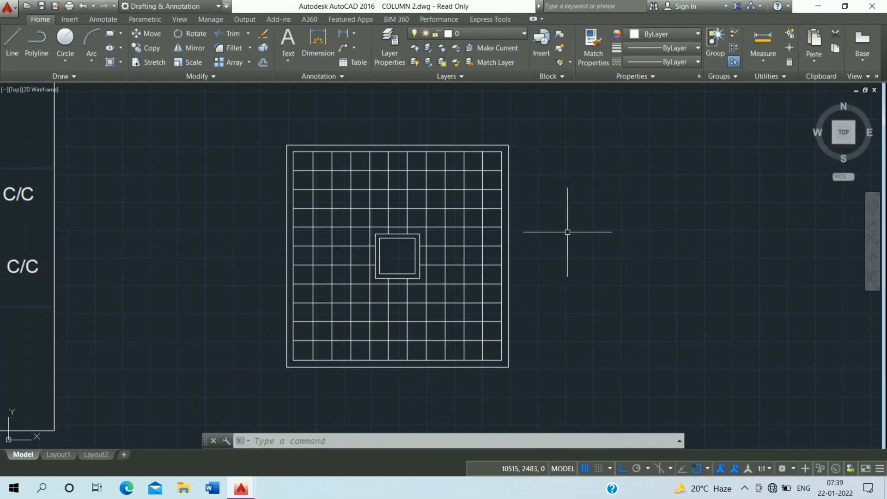
Create a layer named footing and set its color to green
left_click(389, 55)
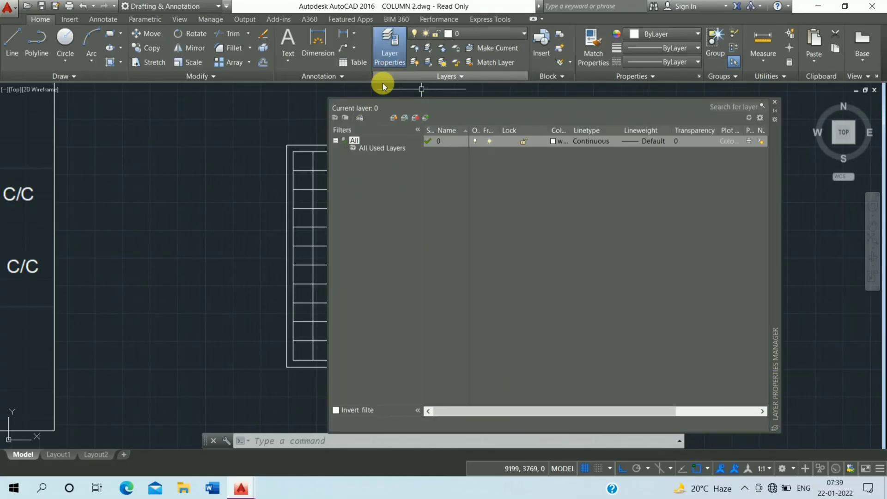
left_click(392, 119)
type("footing")
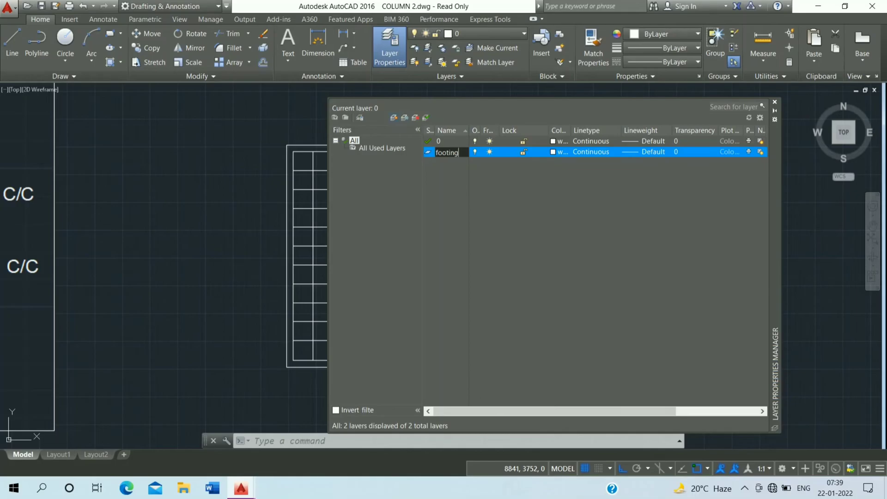
left_click(555, 152)
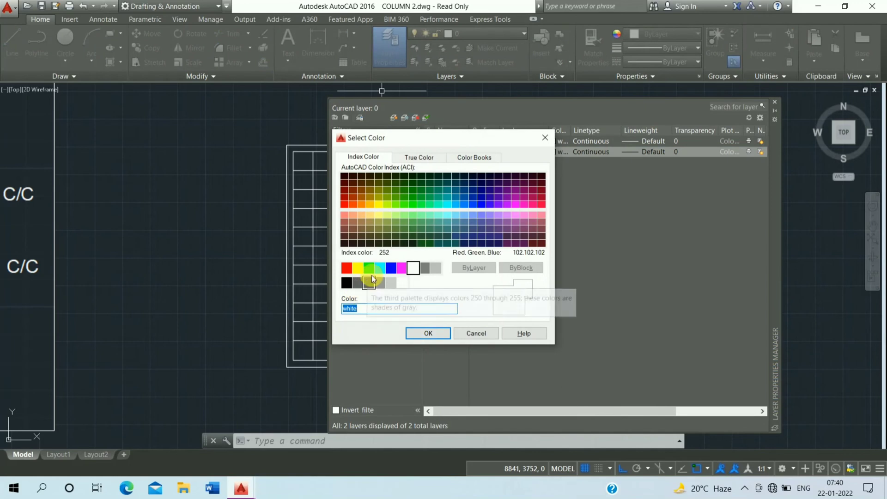
left_click(369, 267)
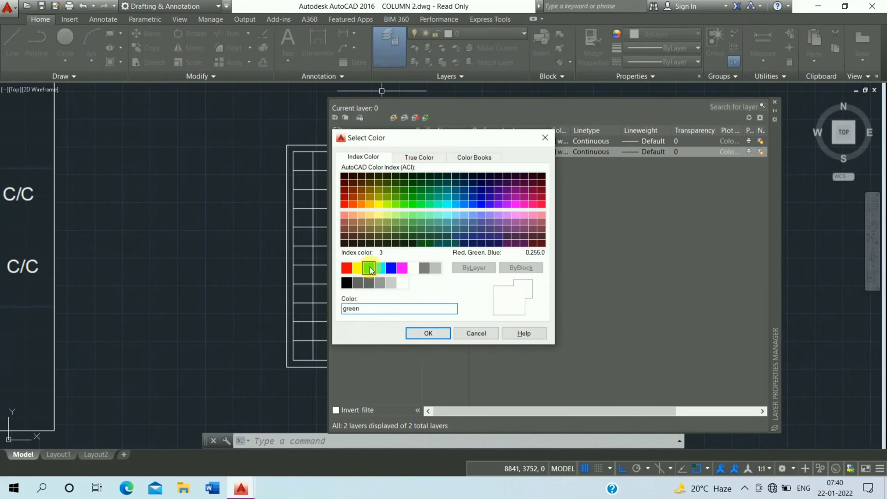
left_click(418, 335)
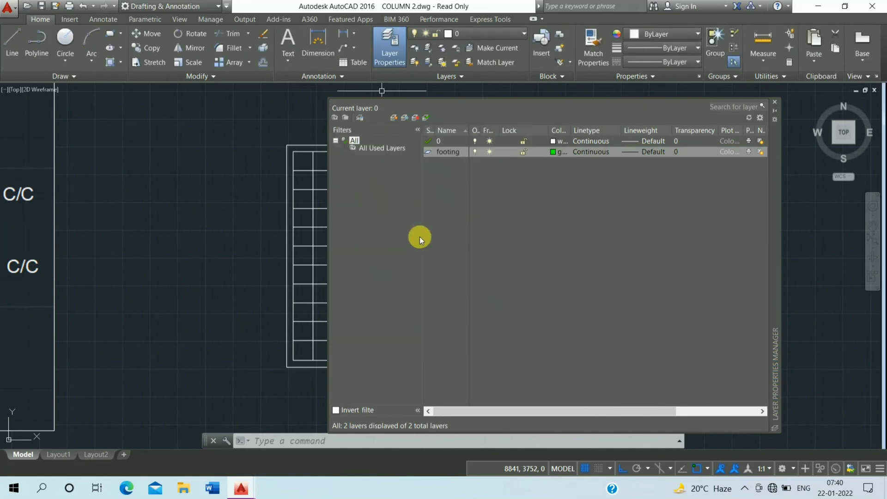
Create a layer named column and set its color to blue
left_click(393, 119)
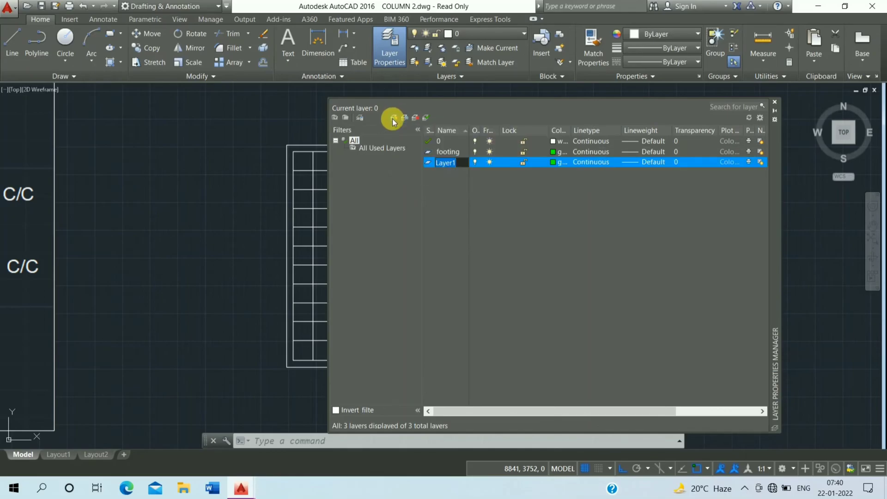
type("column")
left_click(546, 162)
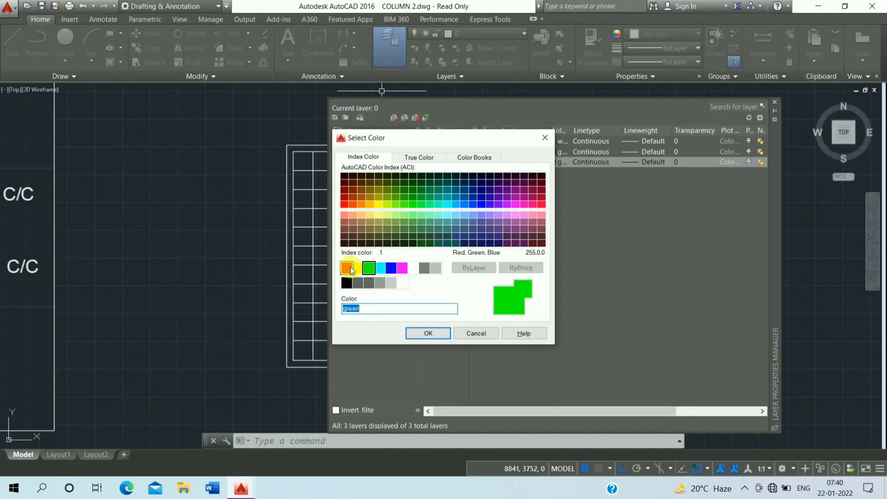
left_click(392, 270)
left_click(426, 333)
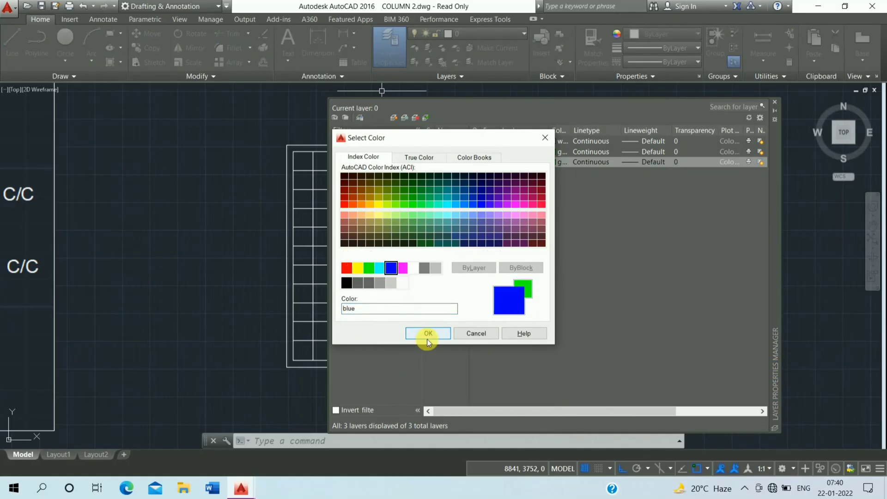
left_click(427, 333)
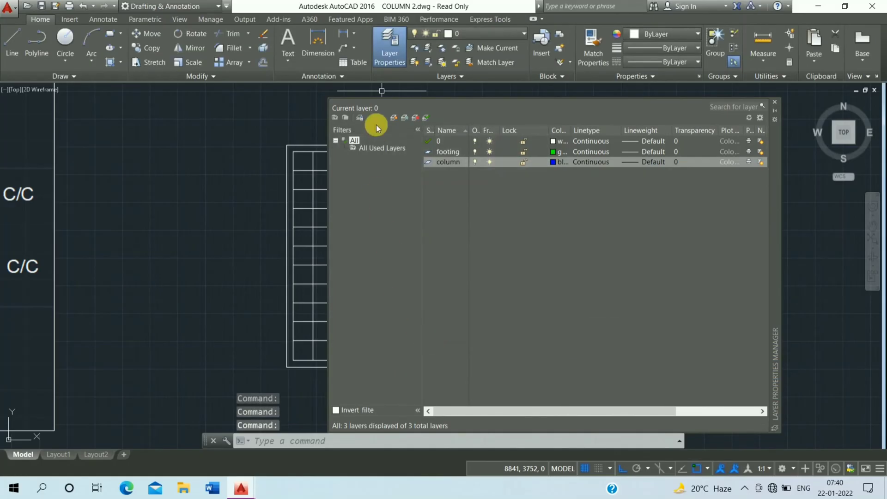
Create a layer named ties with the color red and close the layer manager
left_click(394, 118)
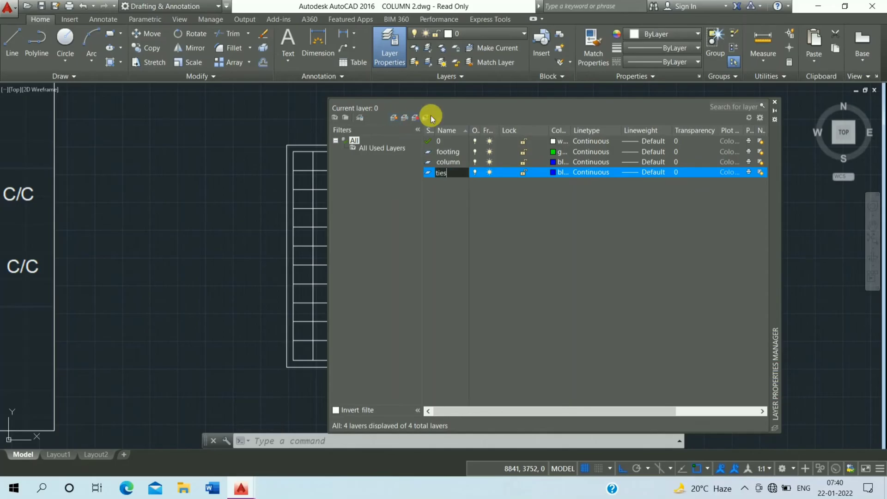
left_click(552, 172)
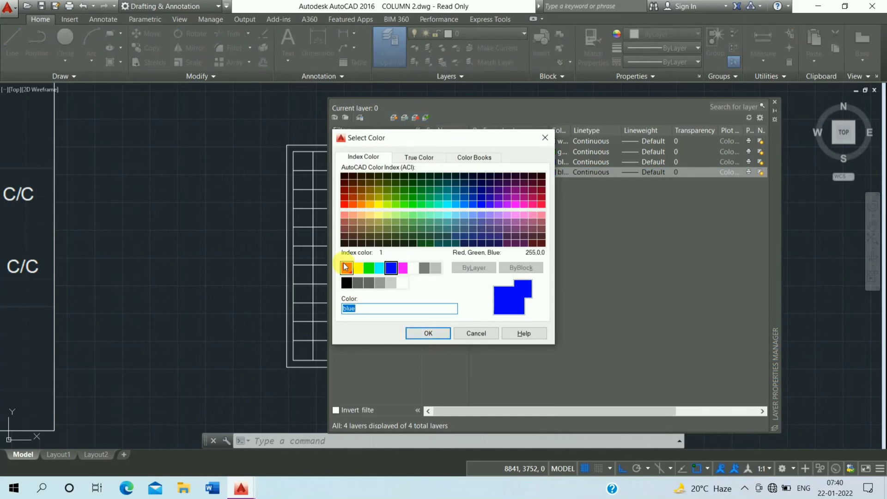
left_click(346, 268)
left_click(417, 337)
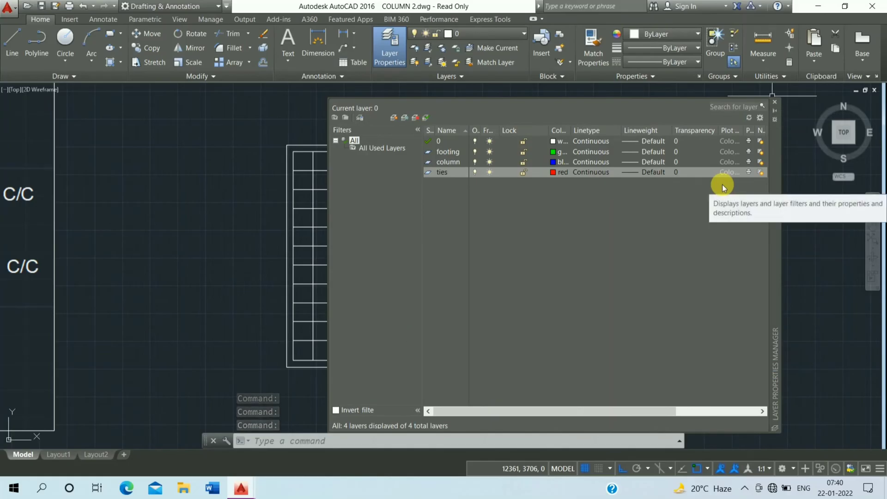
left_click(775, 102)
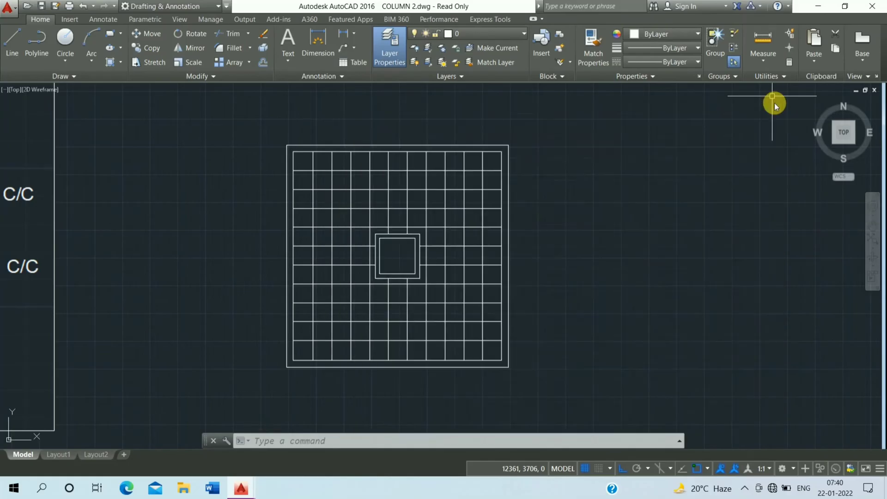
Move all horizontal and vertical reinforcement grid lines, including the inner footing square's edges, to the footing layer
middle_click_drag(504, 160, 518, 139)
left_click(515, 138)
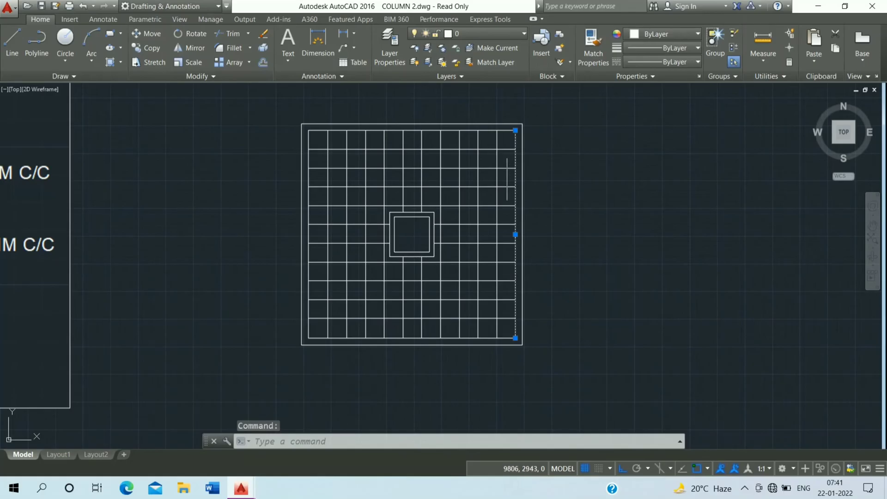
left_click(510, 143)
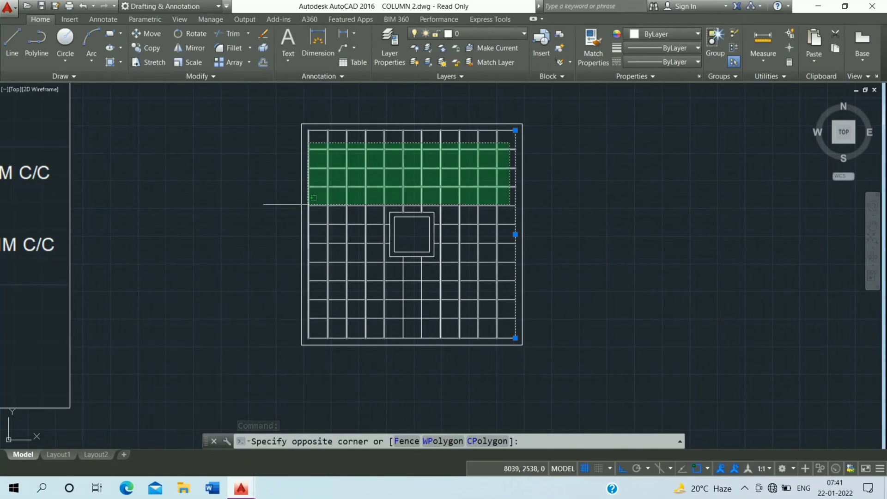
left_click(308, 203)
scroll(363, 140, "up", 3)
left_click(398, 103)
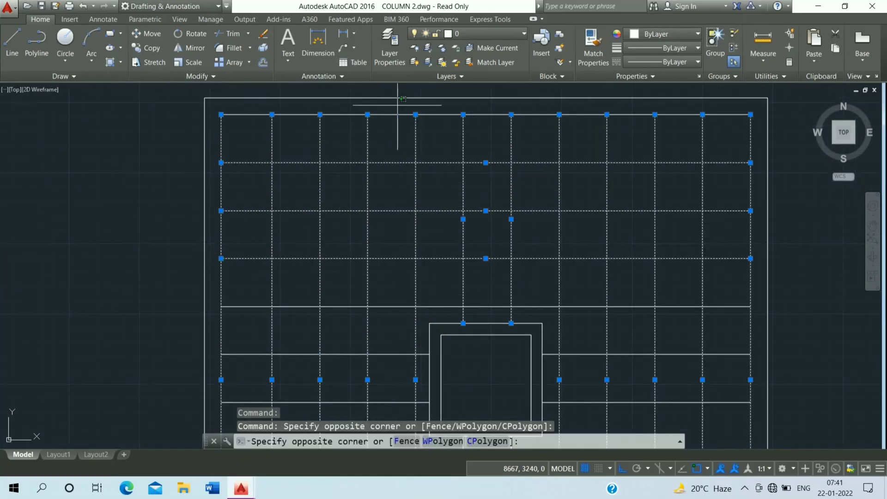
left_click(307, 198)
mouse_move(356, 171)
middle_mouse_down()
mouse_move(362, 185)
mouse_move(396, 121)
middle_mouse_up()
scroll(363, 185, "down", 3)
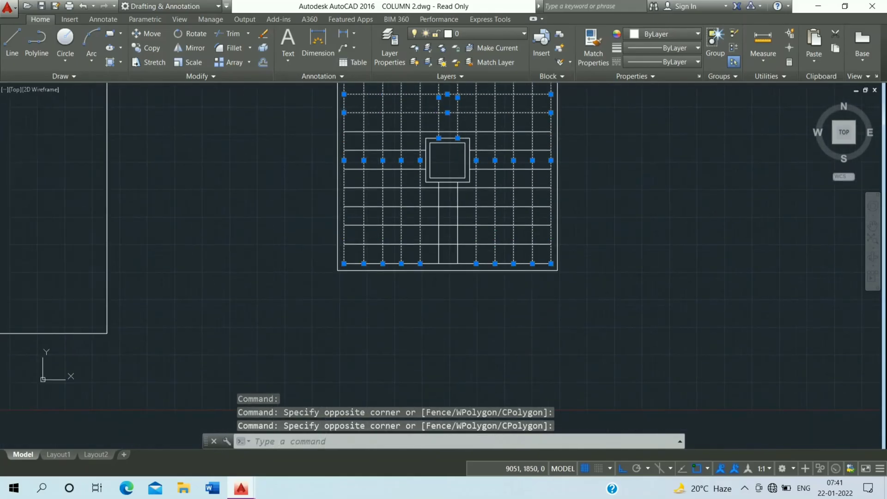
left_click(526, 127)
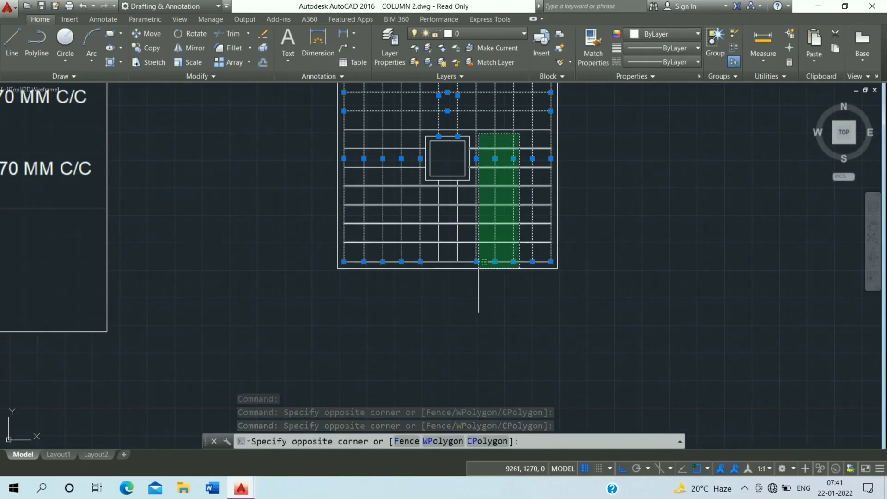
left_click(477, 262)
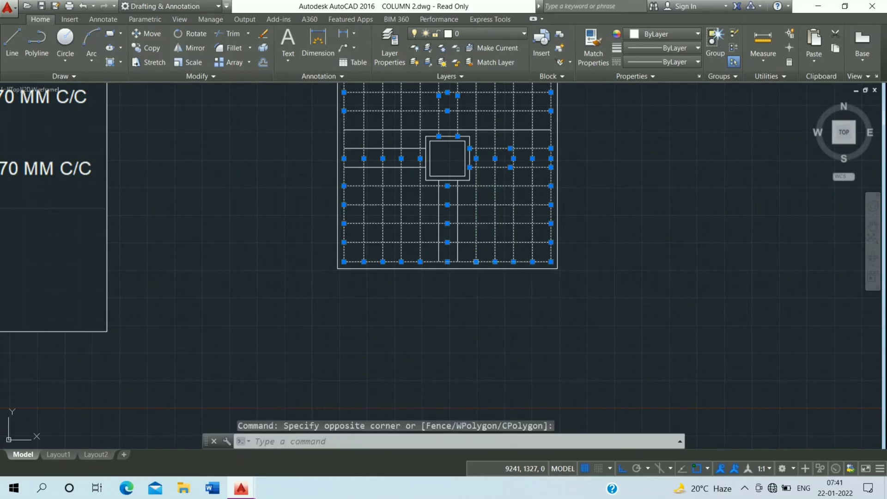
left_click(413, 116)
left_click(364, 257)
left_click(479, 180)
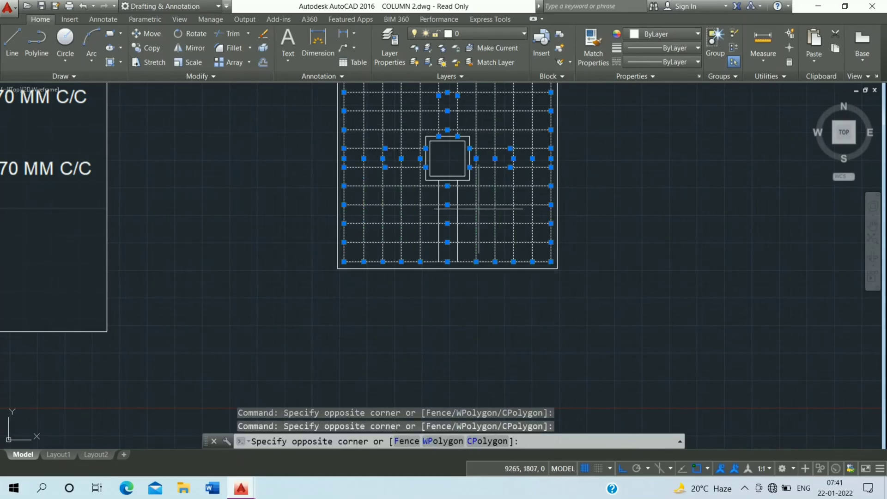
left_click(396, 238)
middle_click_drag(435, 149, 408, 201)
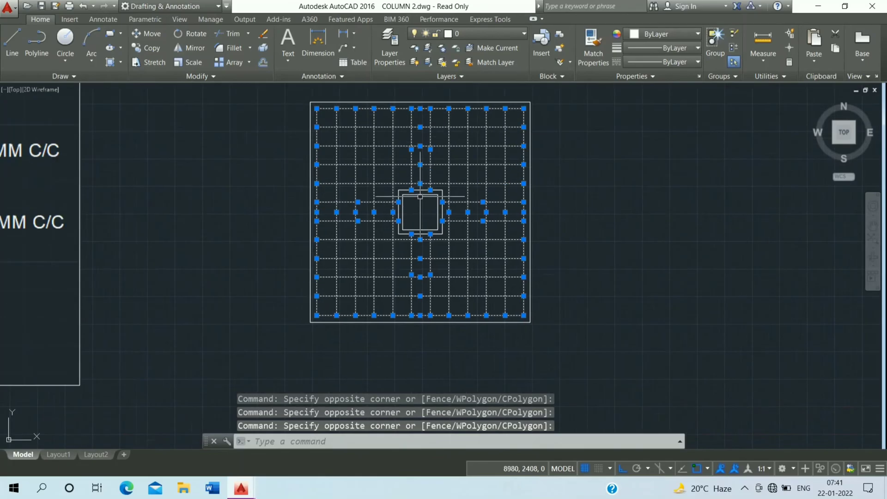
left_click(477, 32)
left_click(475, 73)
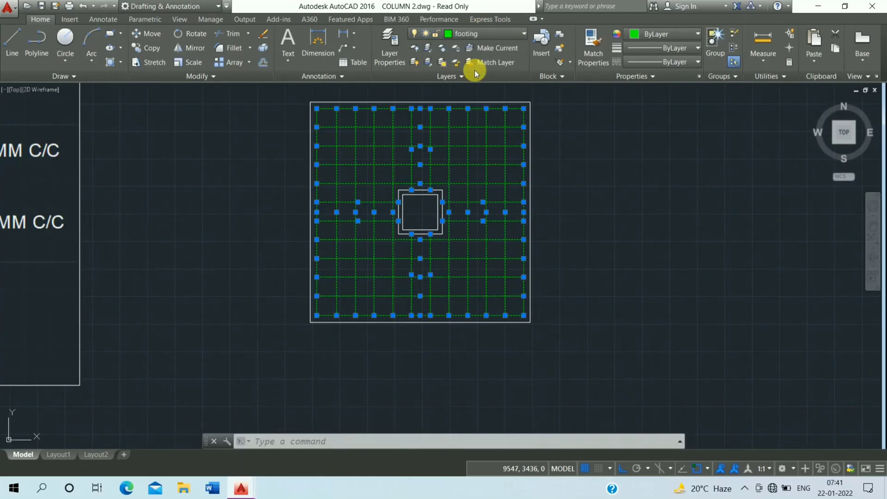
left_click(666, 124)
key("Escape")
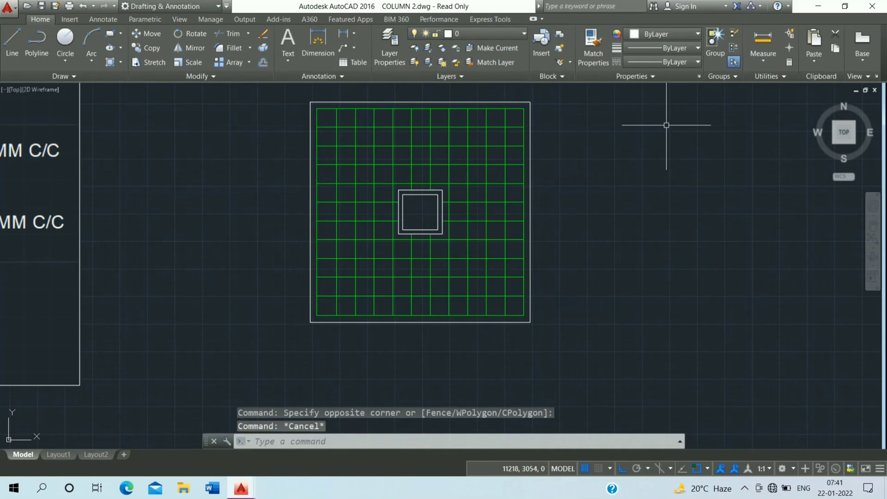
Move the inner square of the column to the ties layer
scroll(461, 219, "up", 4)
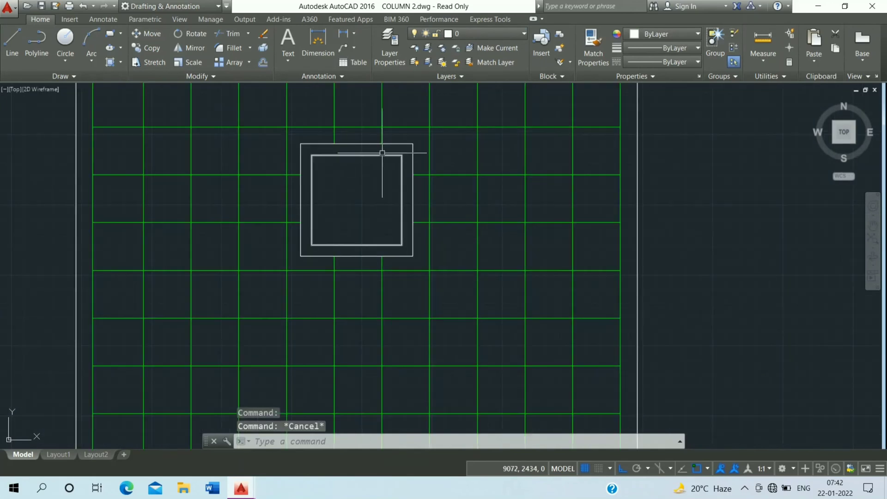
left_click(383, 155)
left_click(466, 32)
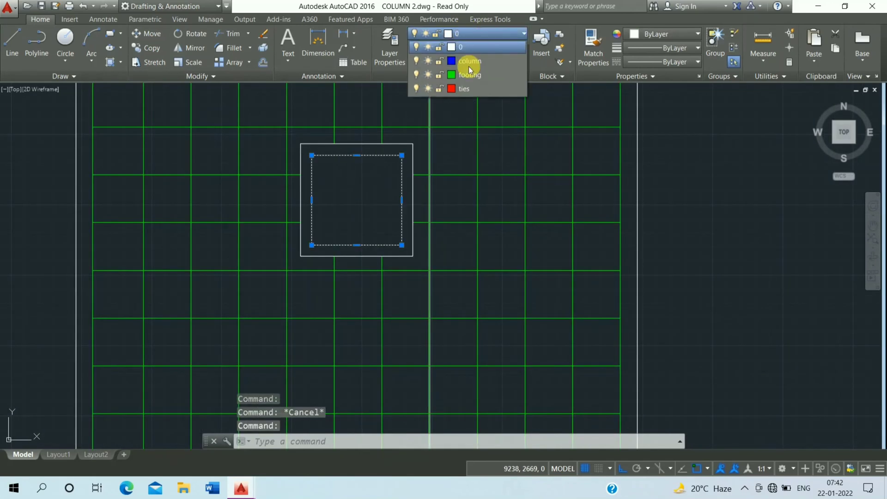
left_click(470, 87)
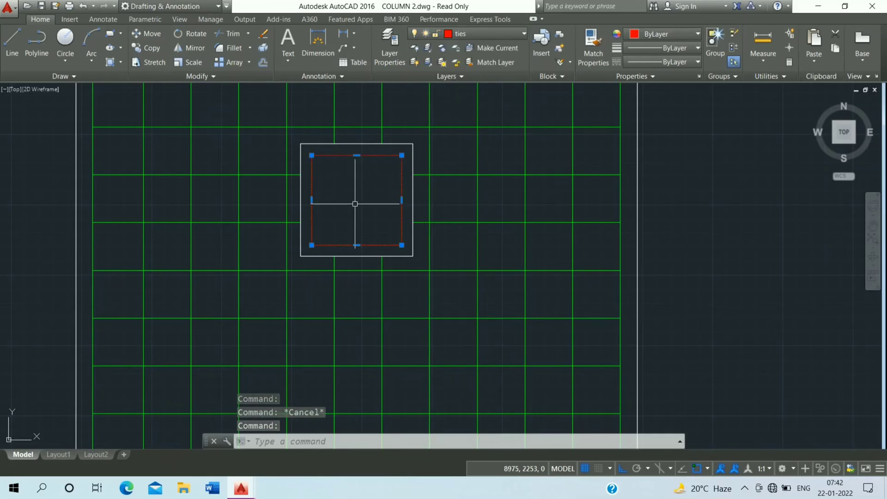
key("Escape")
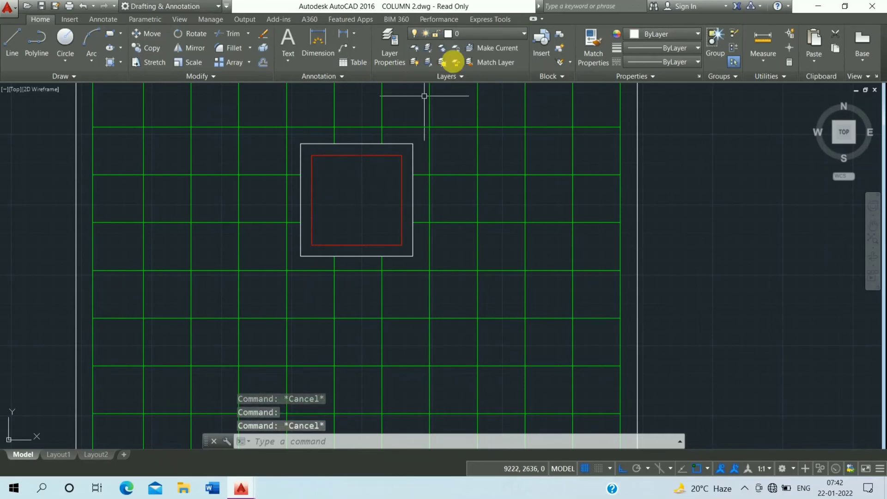
Make ties the current layer and draw a diamond-shaped tie joining the midpoints of the inner column square's four sides
left_click(490, 33)
left_click(469, 87)
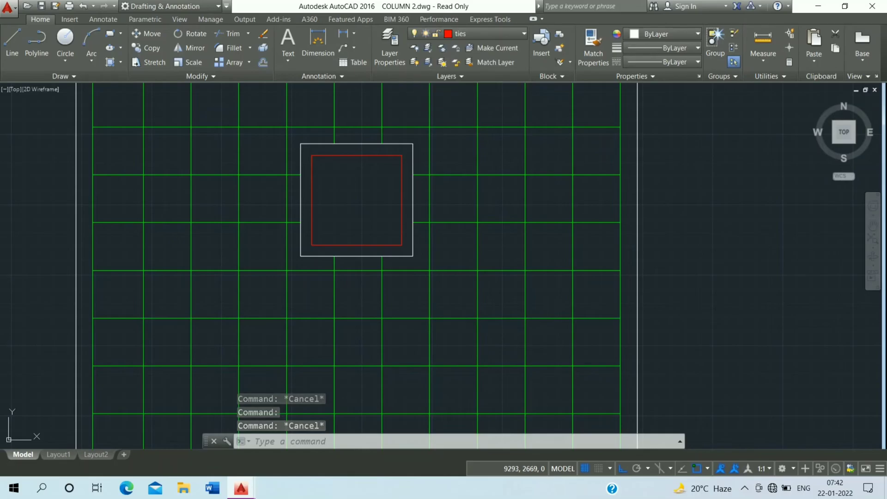
left_click(11, 42)
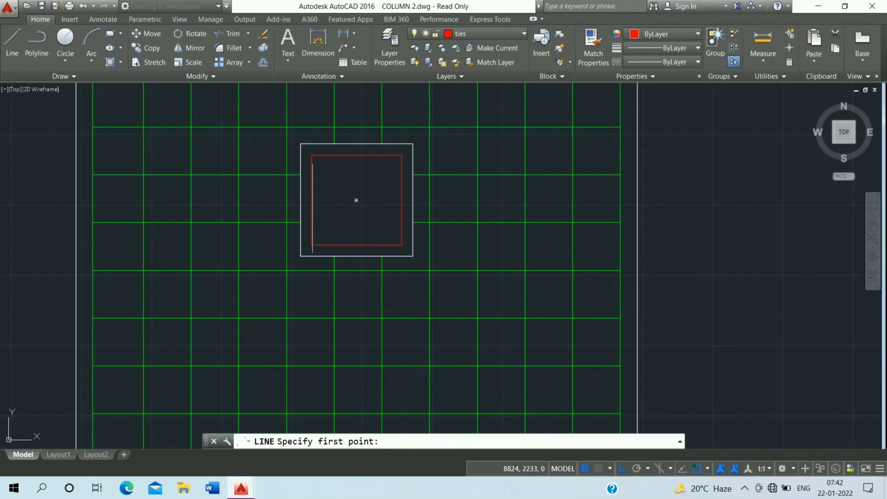
left_click(356, 200)
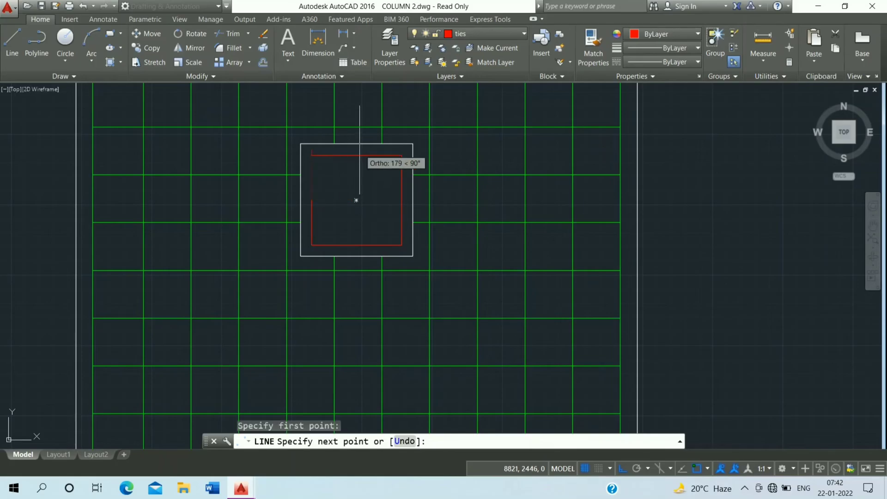
left_click(356, 156)
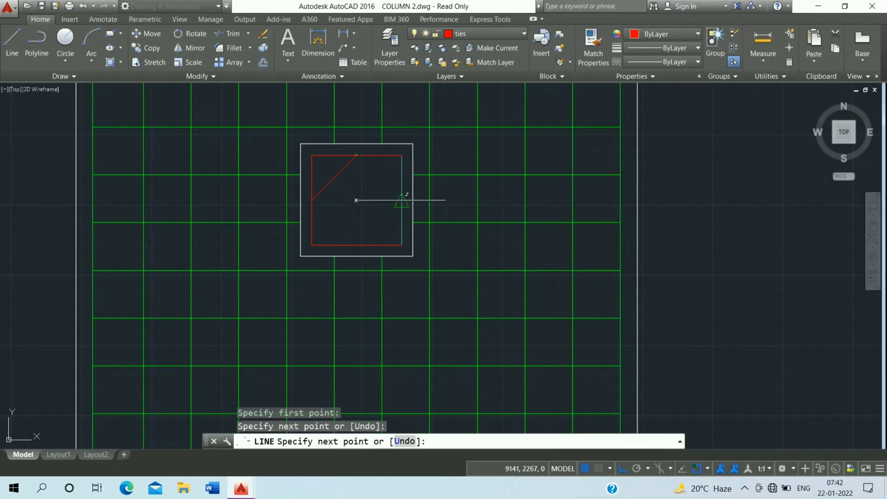
left_click(402, 199)
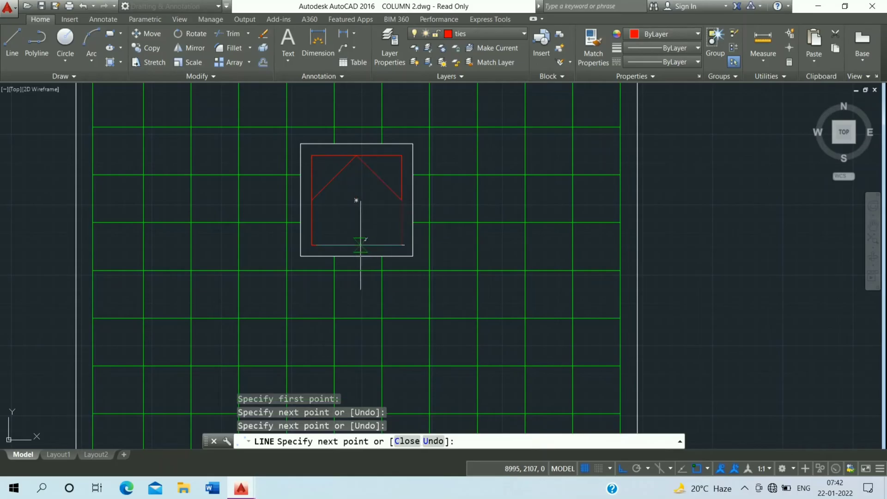
left_click(357, 245)
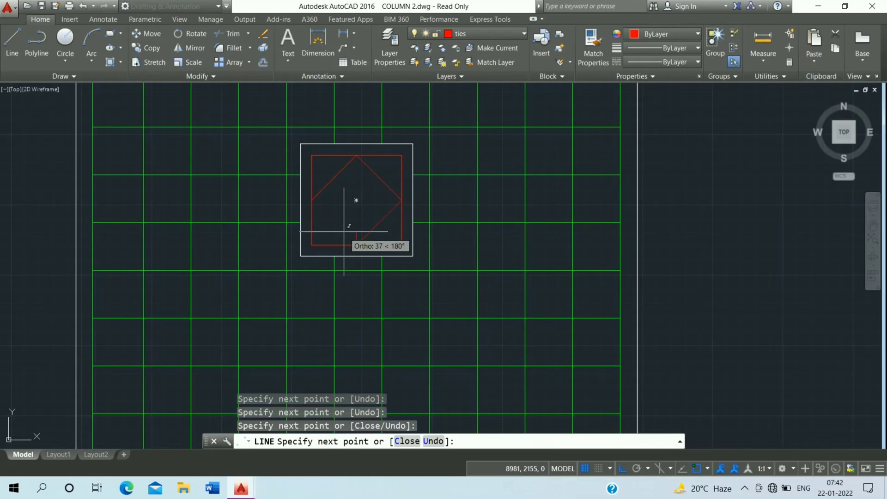
left_click(316, 195)
key("Escape")
mouse_move(376, 214)
middle_mouse_down()
mouse_move(438, 190)
mouse_move(405, 188)
middle_mouse_up()
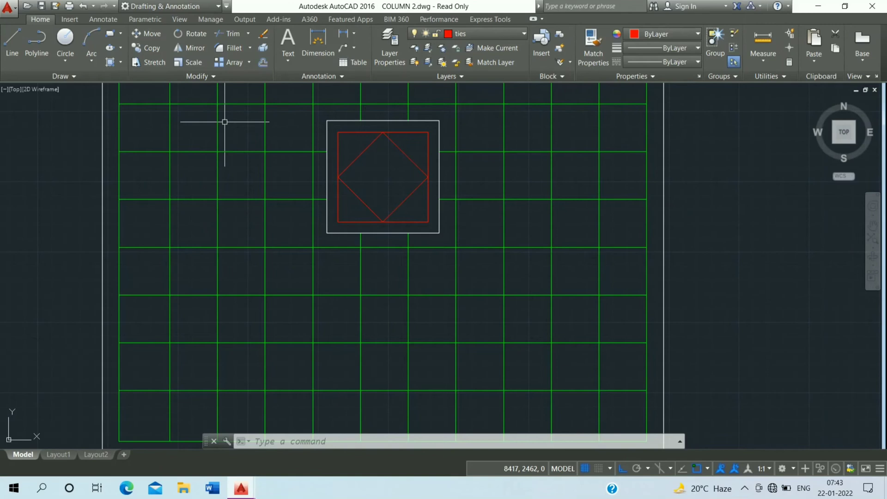
Fillet the upper-left corner of the square tie with a radius of 10
left_click(231, 47)
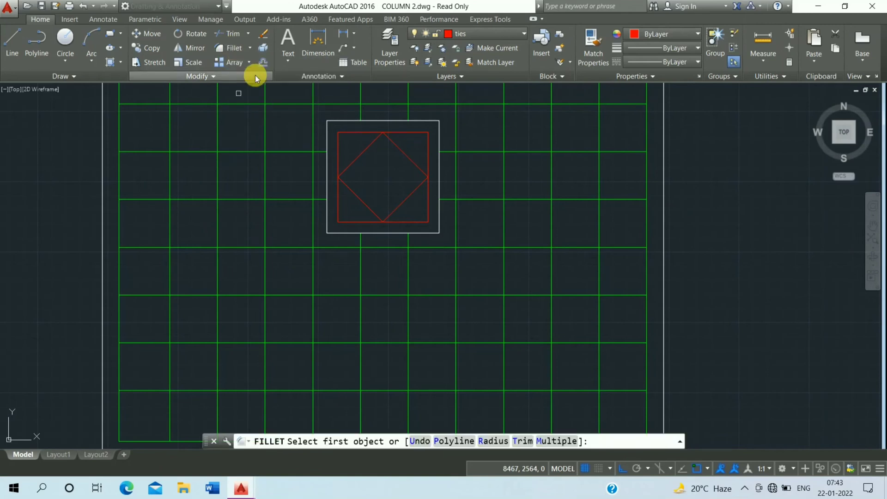
left_click(492, 441)
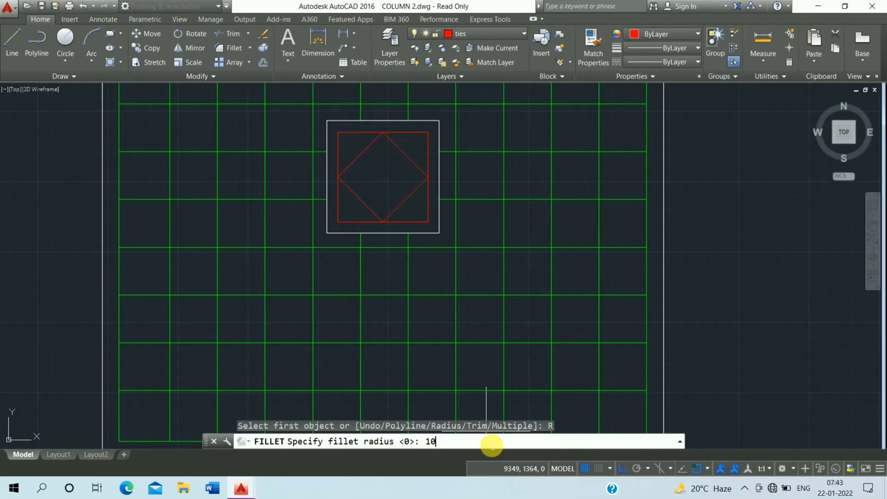
key("Return")
scroll(370, 138, "up", 5)
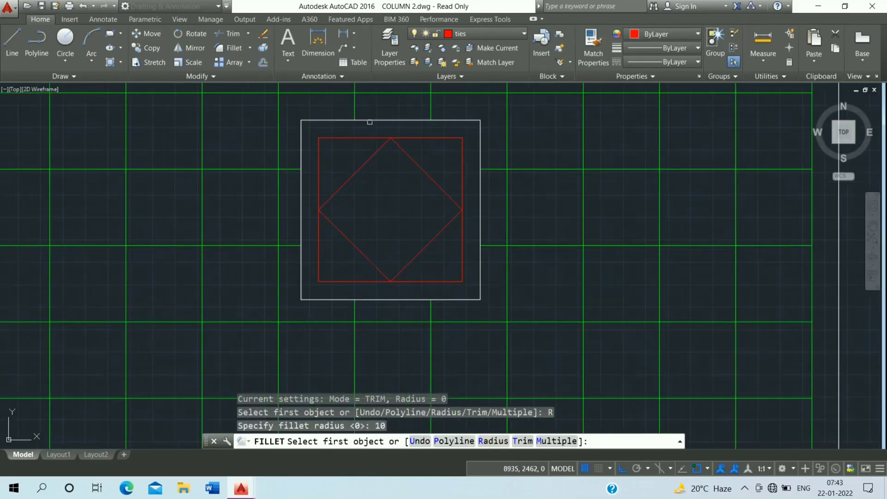
middle_click_drag(418, 127, 518, 112)
left_click(426, 150)
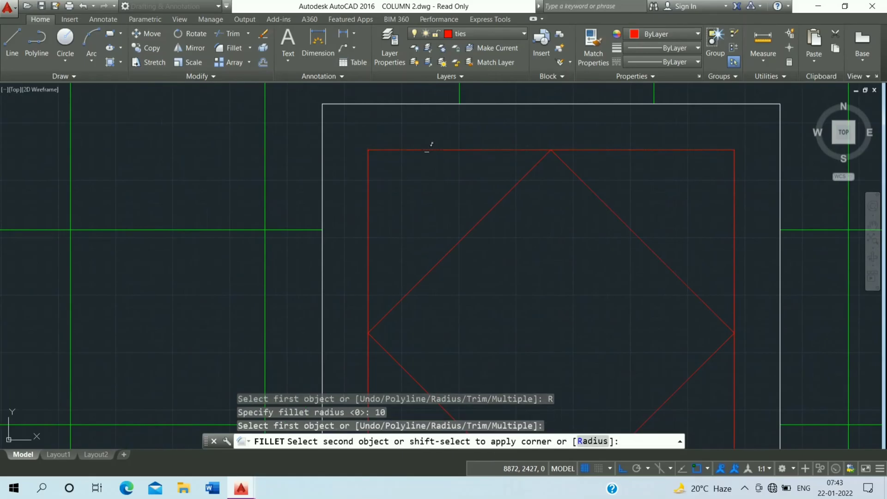
left_click(370, 180)
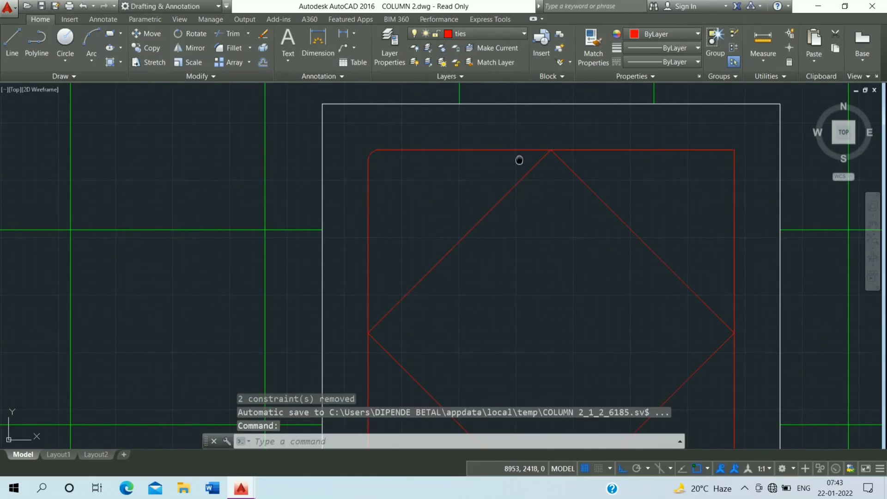
Fillet the square tie's upper-right and lower-right corners with the same radius of 10
middle_click_drag(519, 159, 376, 164)
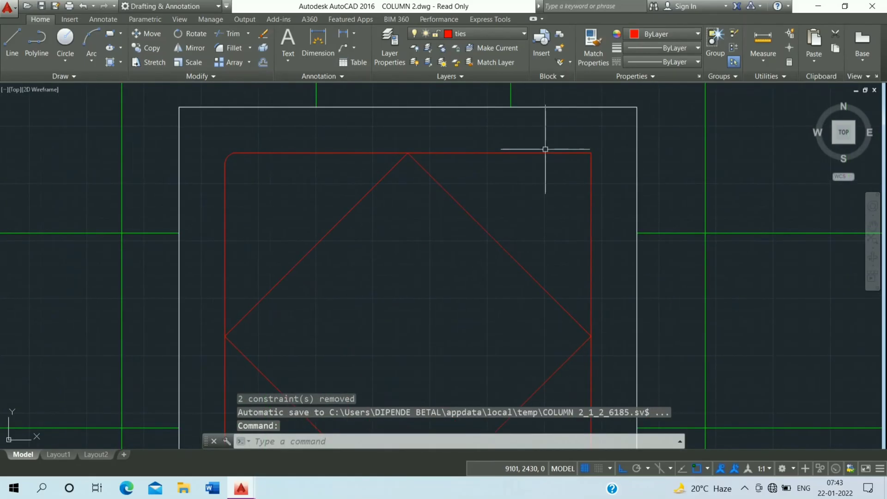
key("Return")
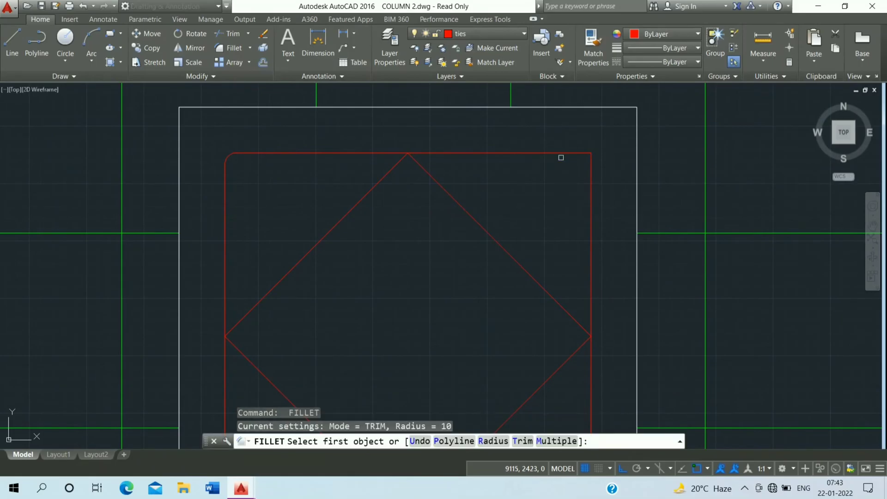
left_click(562, 152)
left_click(589, 175)
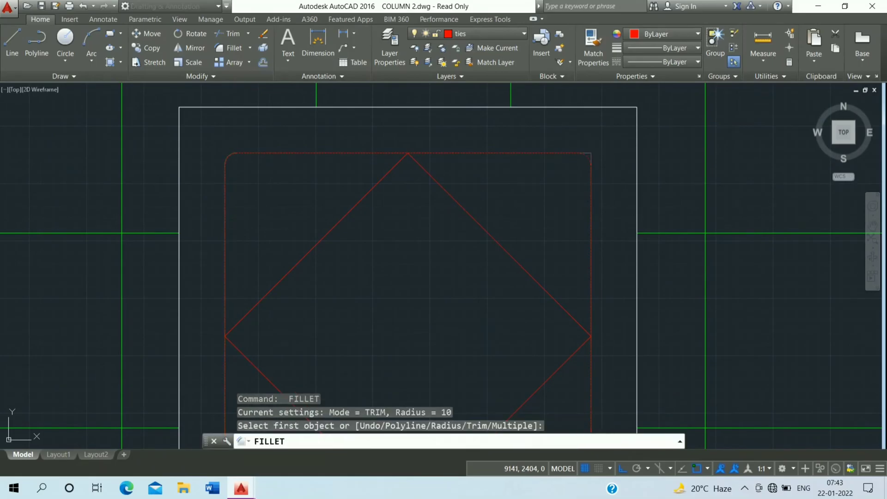
middle_click_drag(517, 265, 493, 179)
key("Return")
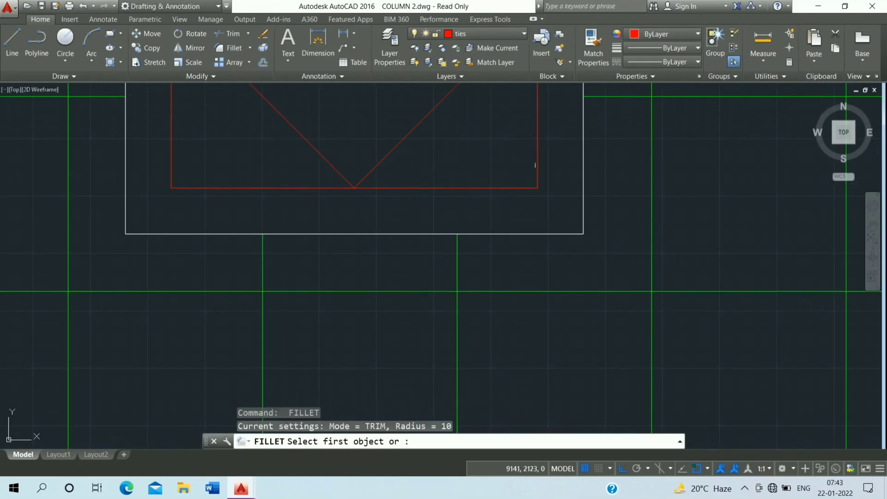
left_click(537, 160)
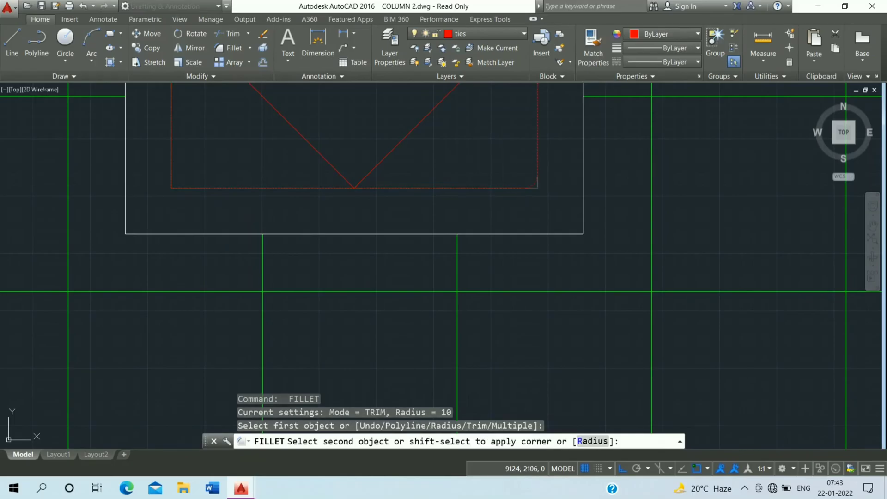
left_click(353, 190)
Fillet the remaining lower-left corner of the square tie with the same radius and end the command
middle_click_drag(239, 194, 399, 220)
key("Return")
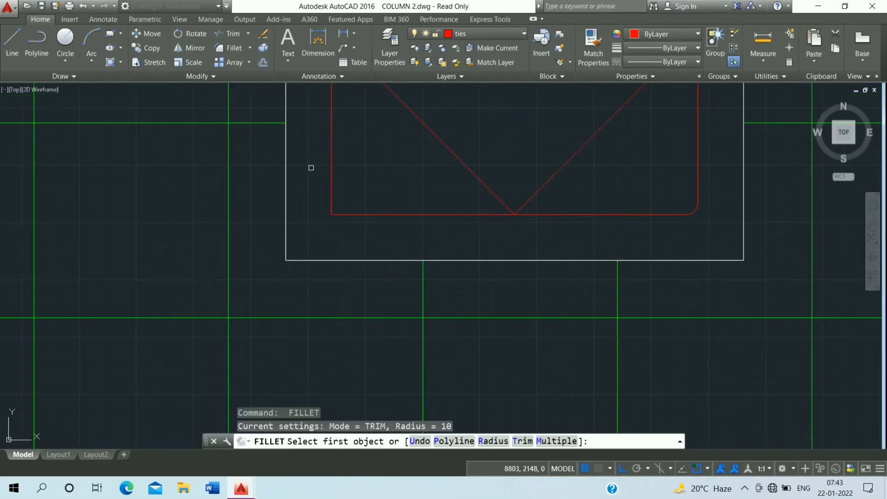
left_click(332, 165)
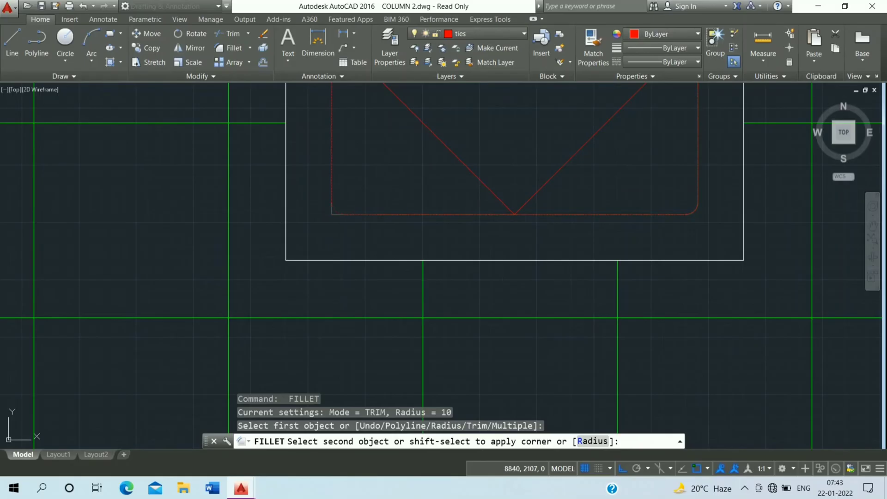
left_click(354, 214)
key("Escape")
key("Escape")
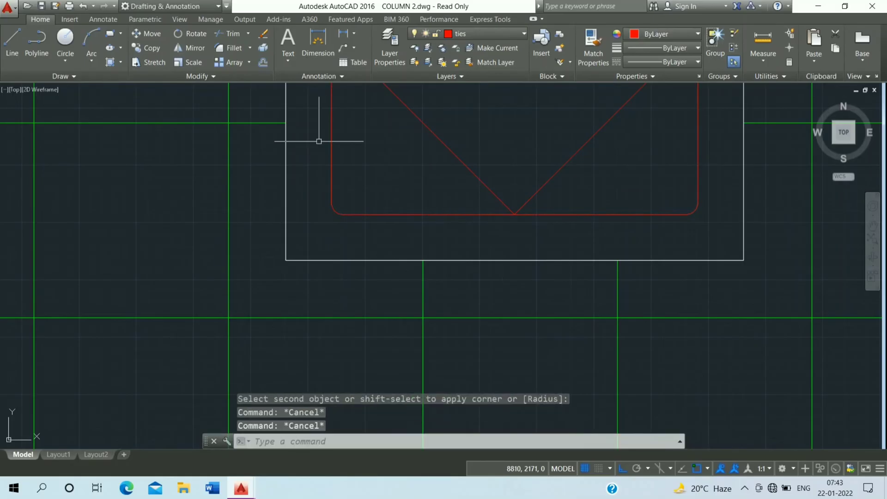
On the column layer, place a donut with inside diameter 0 and outside diameter 20 in the square tie's upper-left corner
scroll(437, 169, "down", 4)
left_click(482, 34)
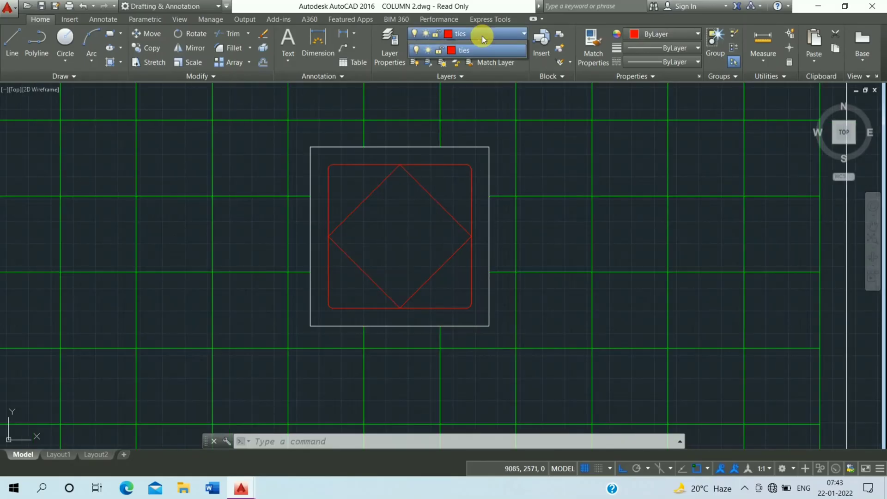
left_click(481, 60)
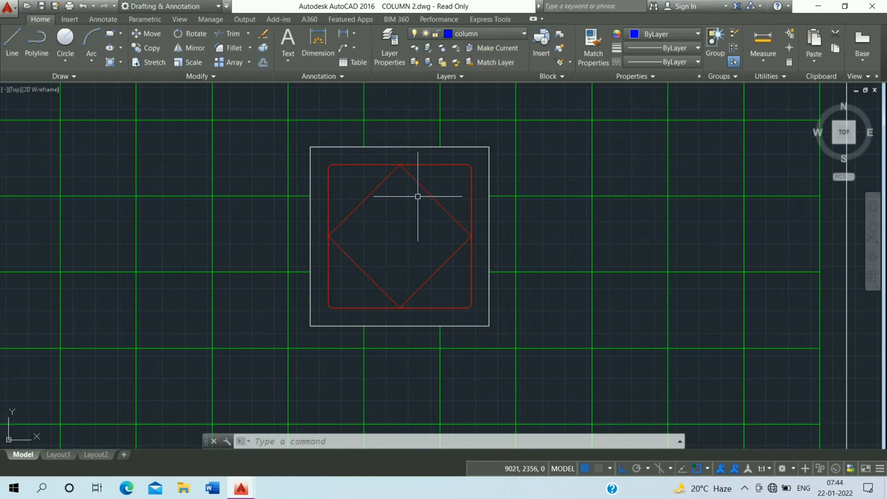
type("do")
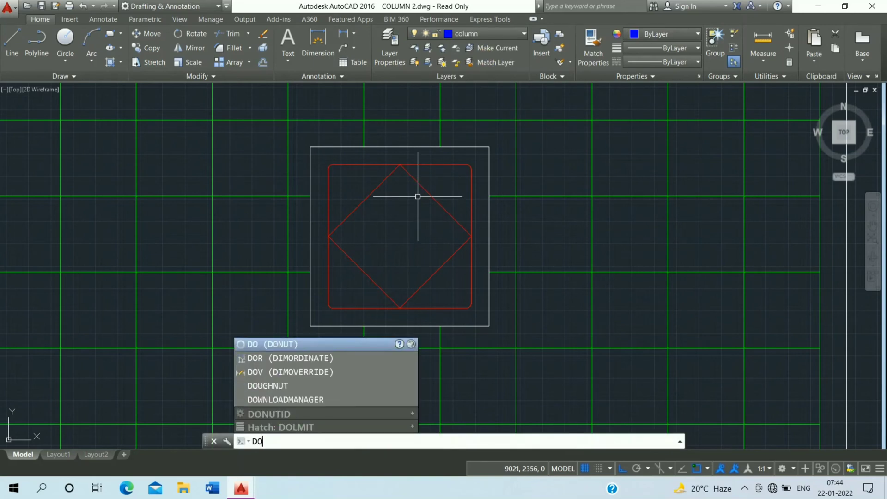
key("Return")
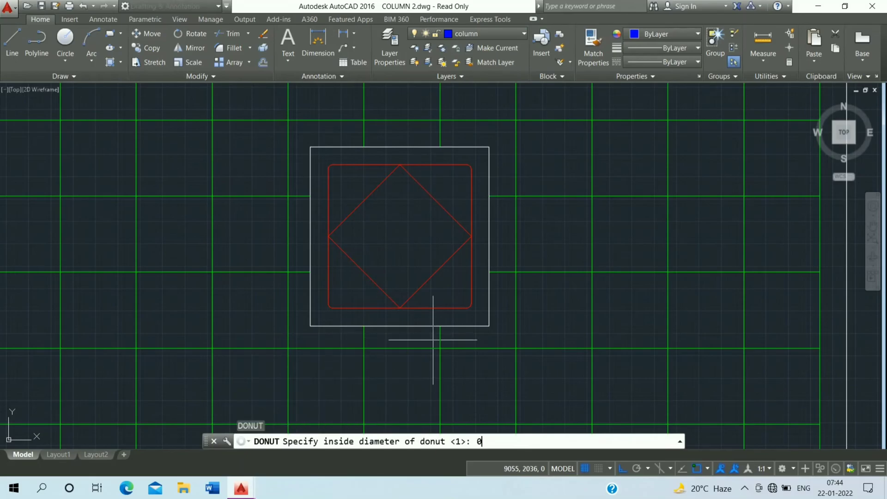
key("Return")
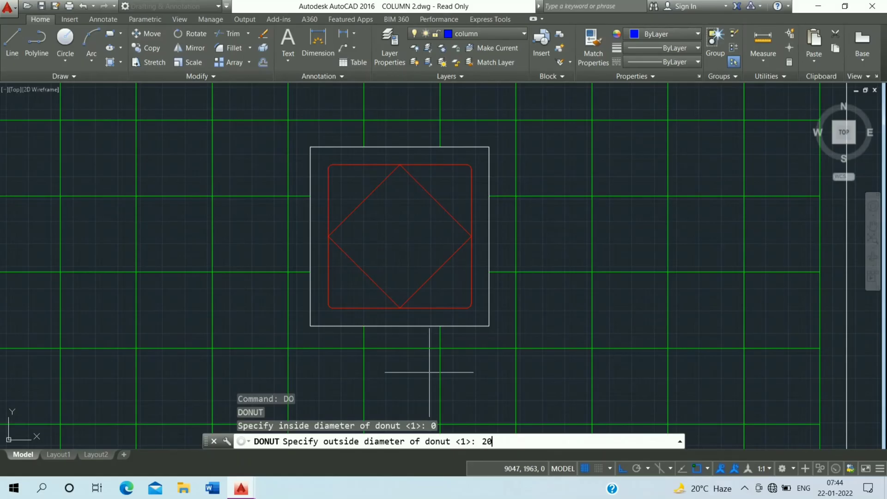
key("Return")
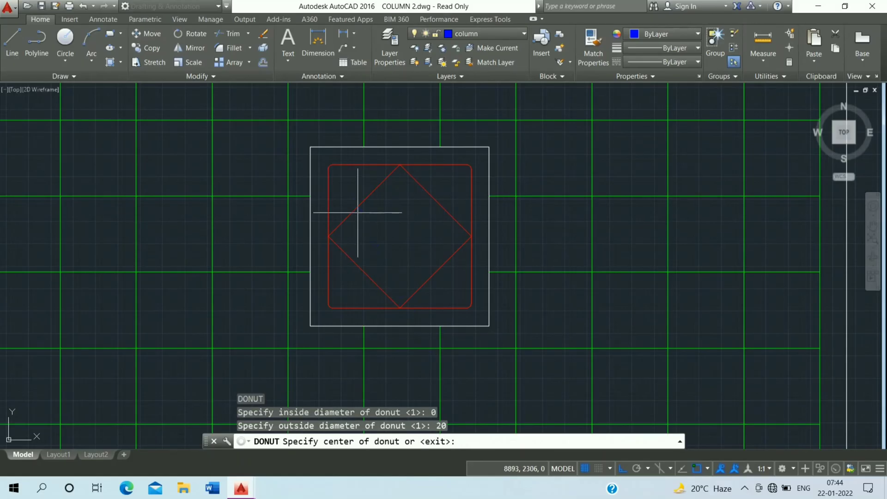
scroll(325, 158, "up", 8)
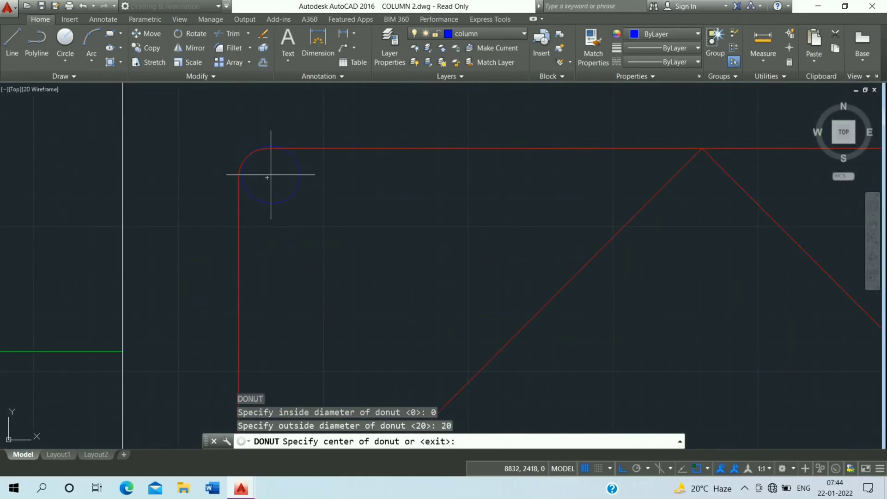
left_click(267, 179)
Place 20-diameter solid donuts in the square tie's upper-right corner and at the diamond tie's top vertex
scroll(237, 137, "down", 4)
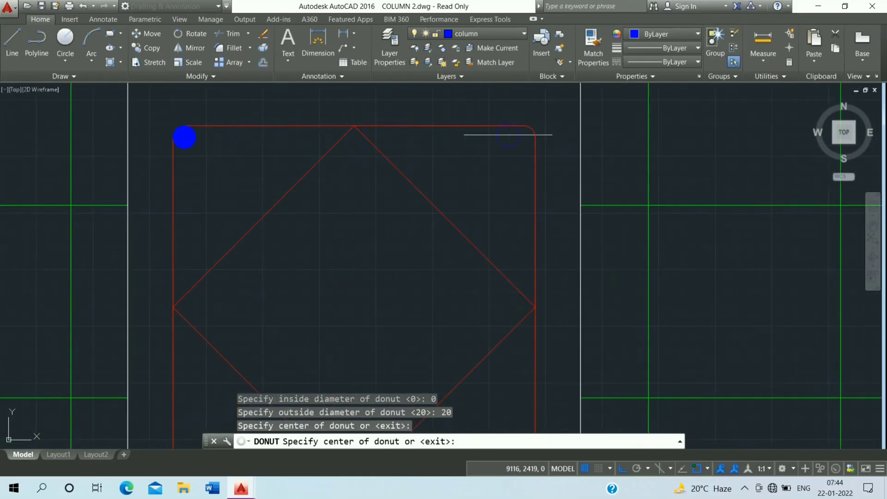
left_click(523, 137)
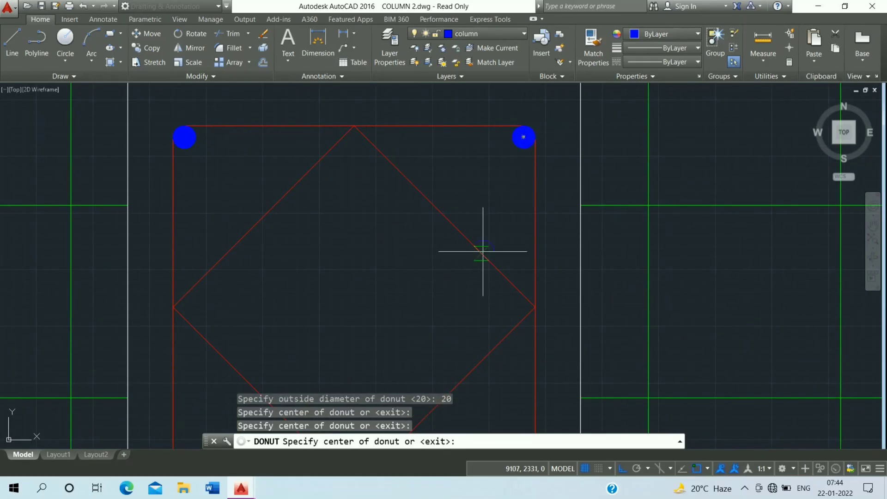
left_click(355, 136)
Place matching donuts at the diamond tie's right vertex and in the square tie's lower-right corner
scroll(354, 137, "down", 3)
scroll(438, 150, "up", 3)
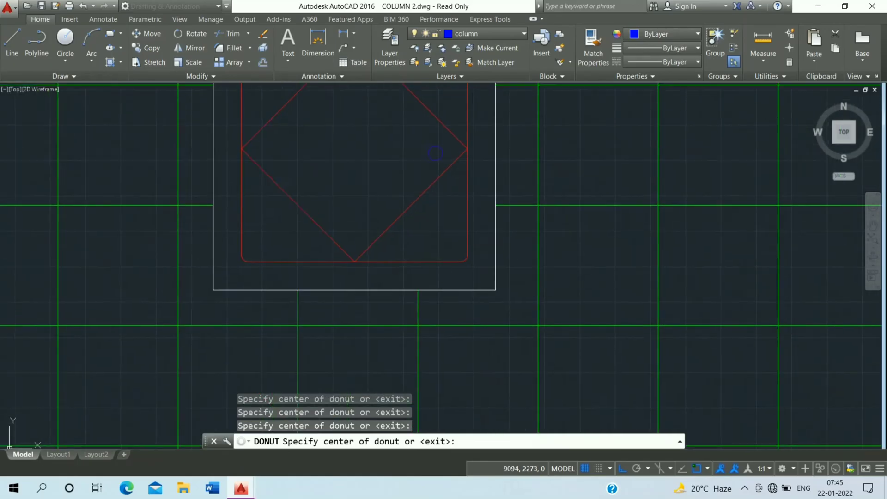
left_click(464, 147)
middle_click_drag(461, 182, 469, 135)
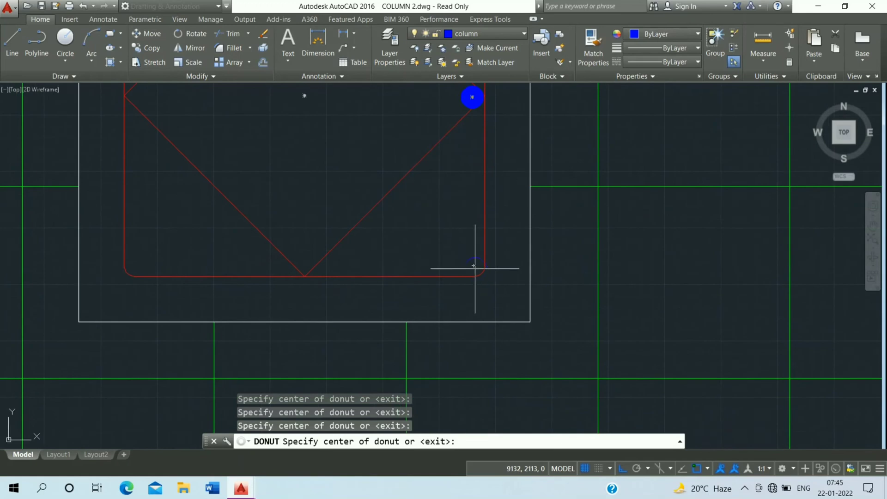
left_click(474, 266)
Place donuts at the diamond's bottom vertex, the square tie's lower-left corner and the diamond's left vertex, and end the command
middle_click_drag(370, 275, 467, 264)
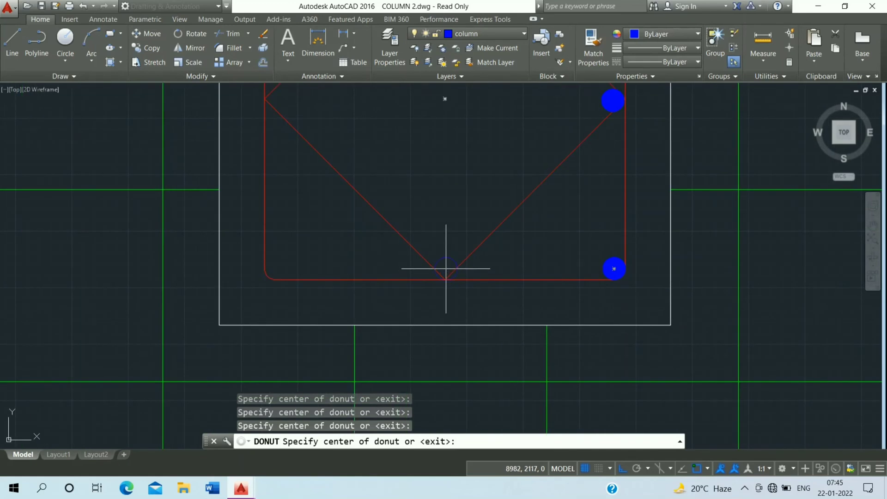
left_click(446, 268)
middle_click_drag(313, 260, 421, 257)
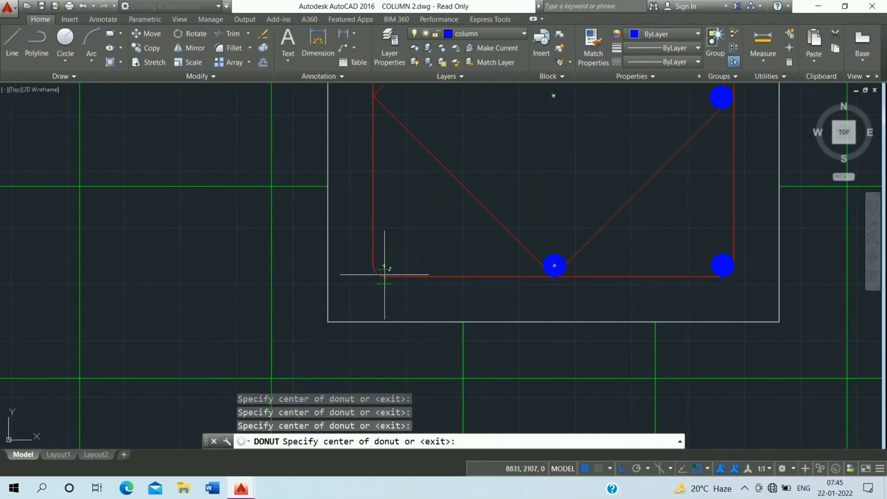
left_click(385, 266)
middle_click_drag(439, 228, 481, 323)
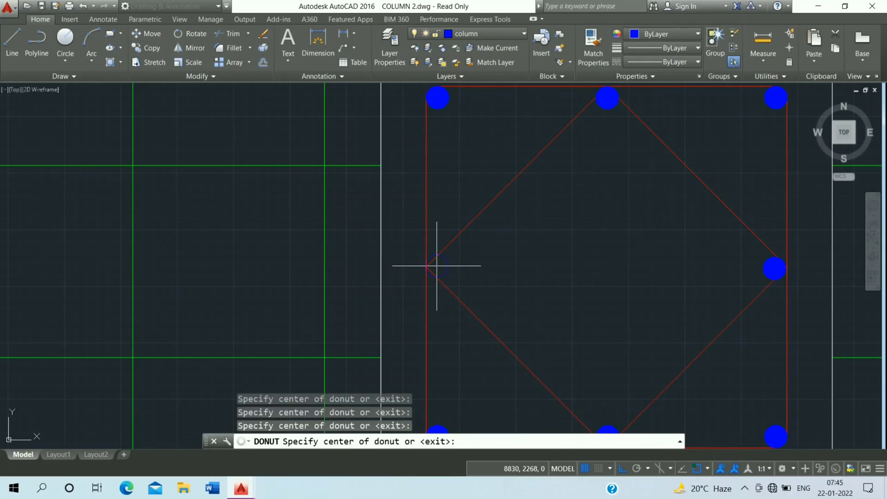
left_click(437, 266)
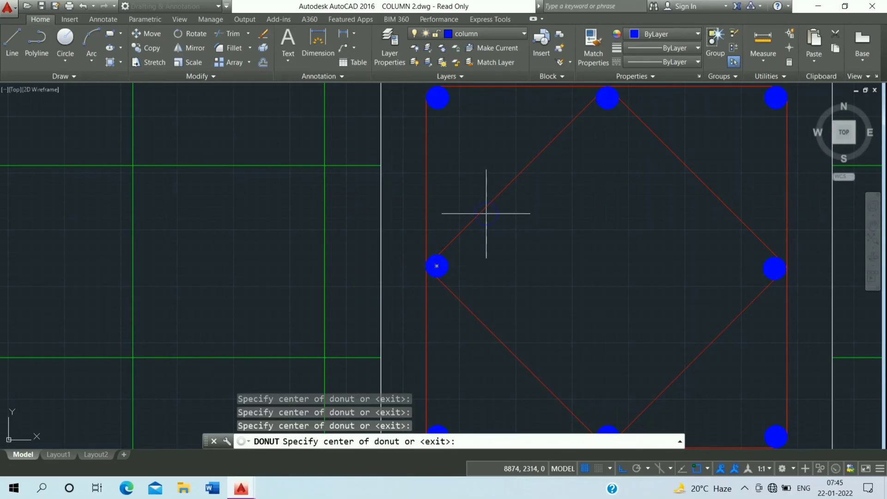
key("Escape")
scroll(323, 217, "down", 2)
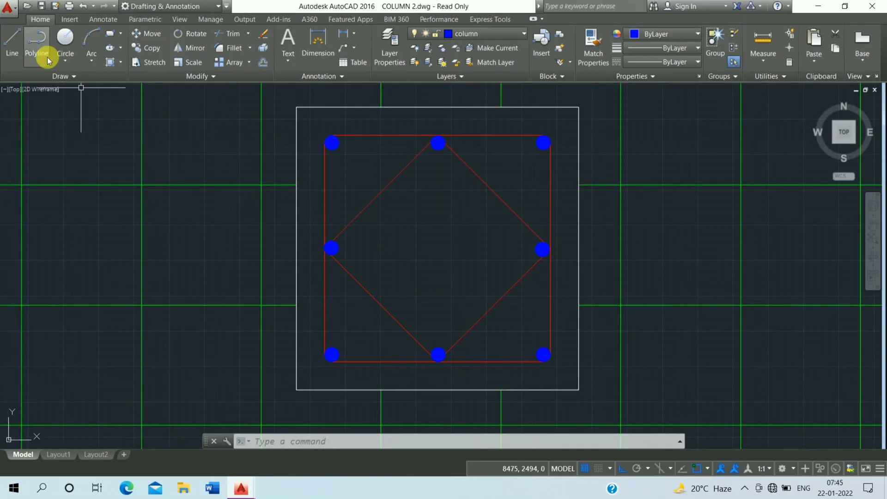
Draw a horizontal line from the centre of the right middle column bar outward over the footing grid
left_click(17, 45)
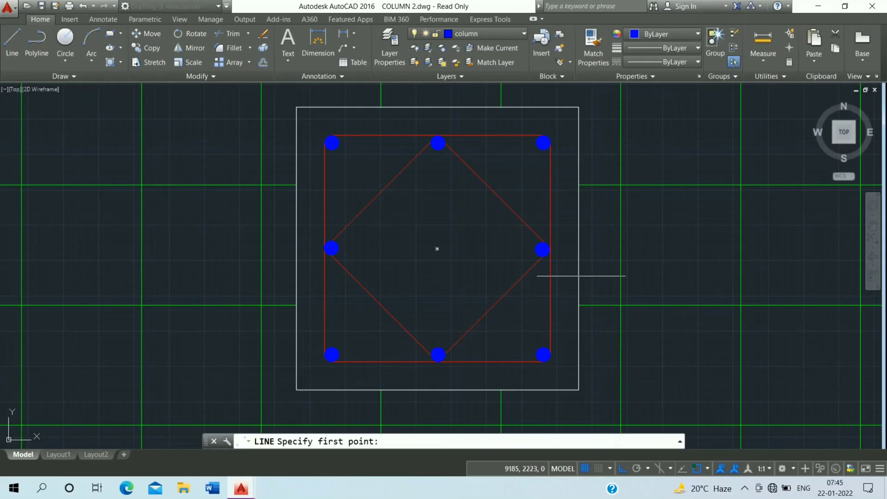
left_click(542, 248)
scroll(508, 261, "down", 3)
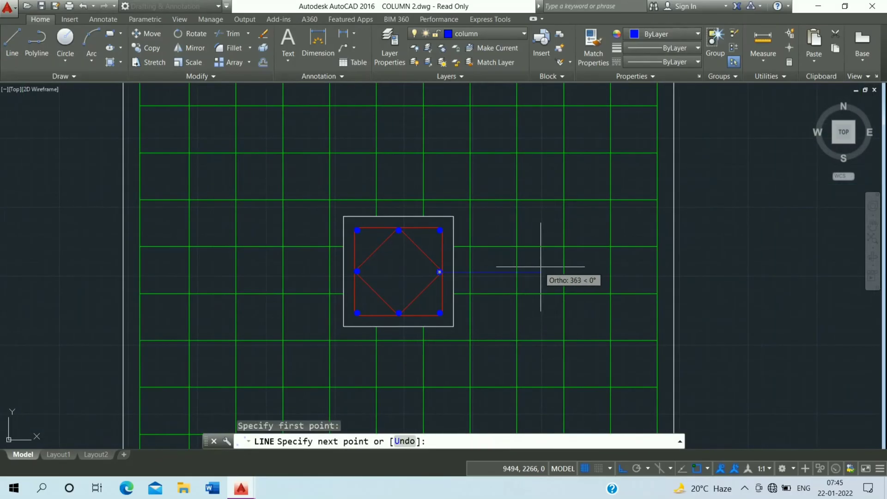
left_click(568, 275)
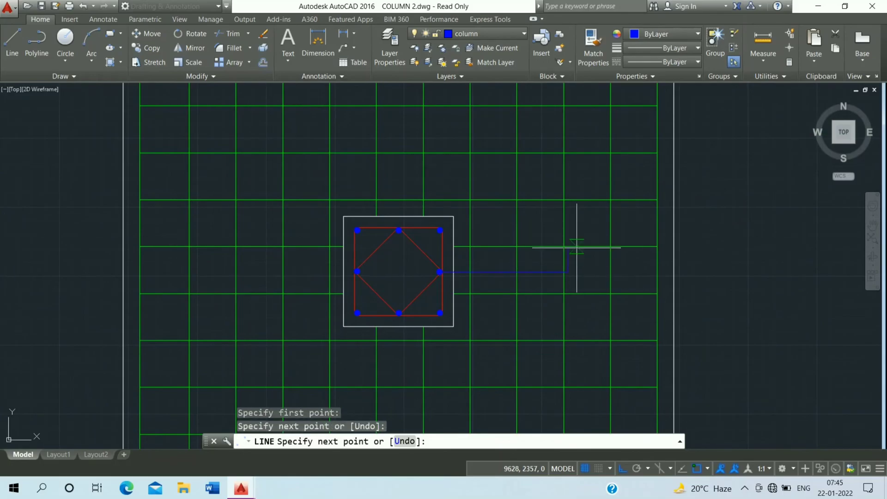
key("Escape")
Draw a horizontal line from the centre of the left middle column bar outward to the left over the grid
key("Return")
scroll(333, 269, "up", 2)
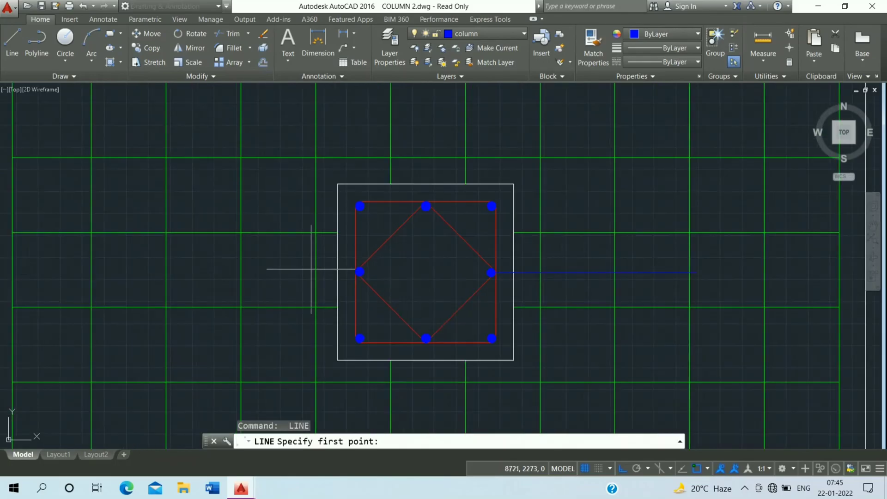
left_click(359, 272)
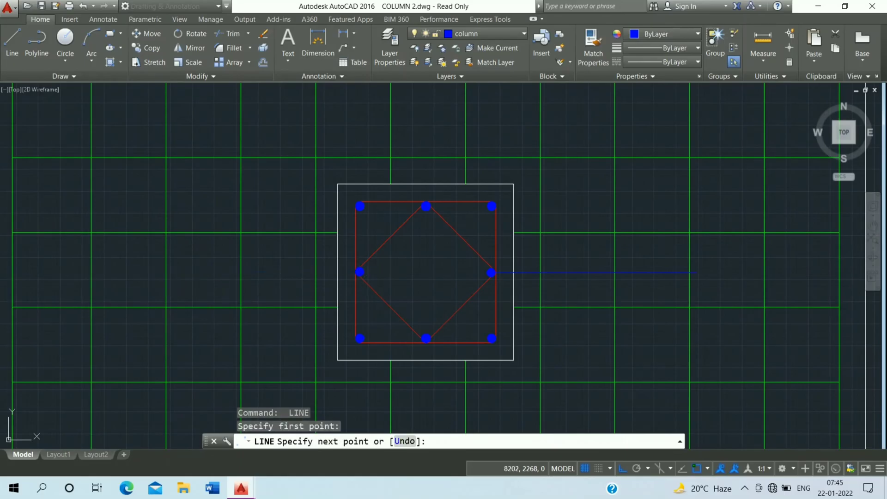
key("Escape")
Draw a vertical line from the centre of the bottom middle column bar straight down over the grid
middle_click_drag(430, 328, 431, 176)
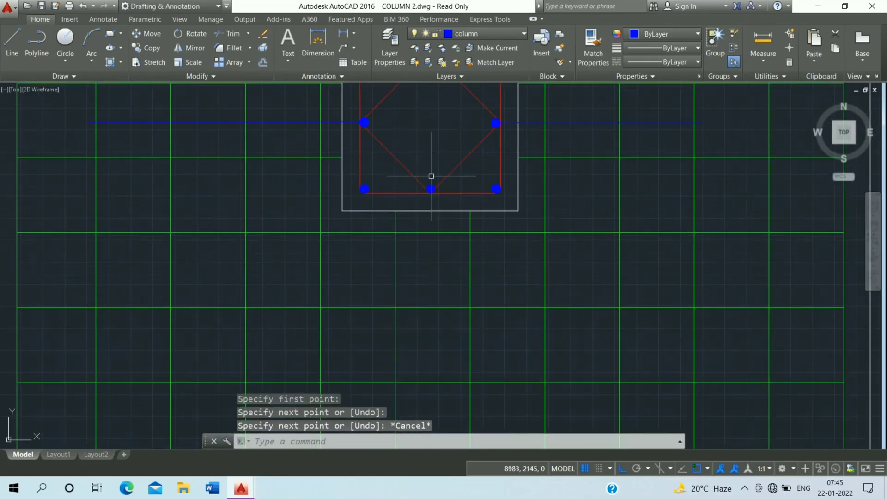
key("Return")
left_click(431, 189)
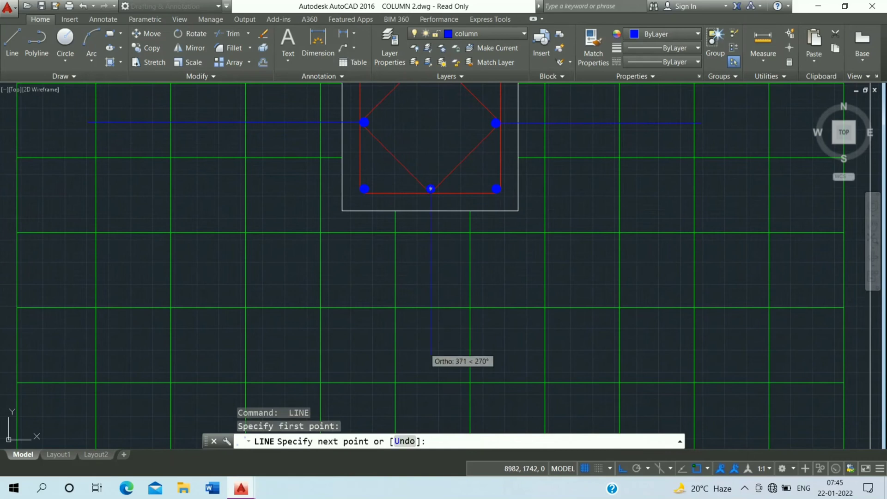
key("Return")
Turn Ortho off and draw a diagonal line from the lower-right column bar outward down to the right
key("Return")
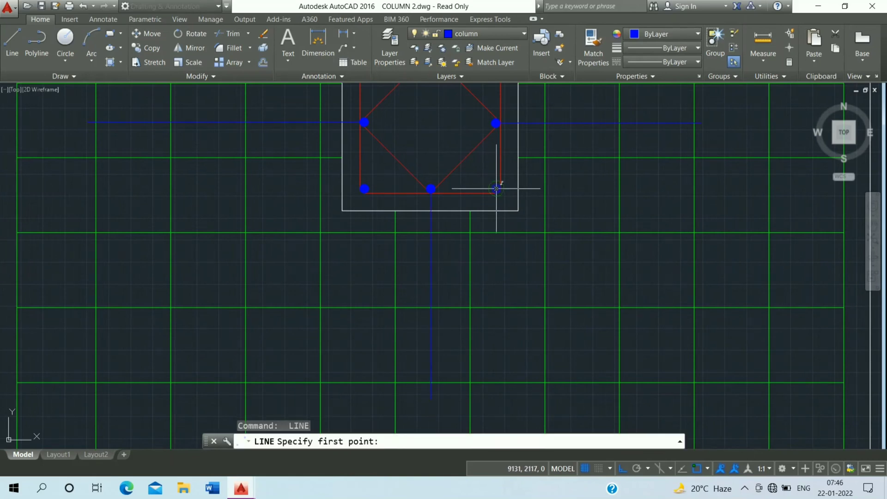
left_click(497, 189)
key("F8")
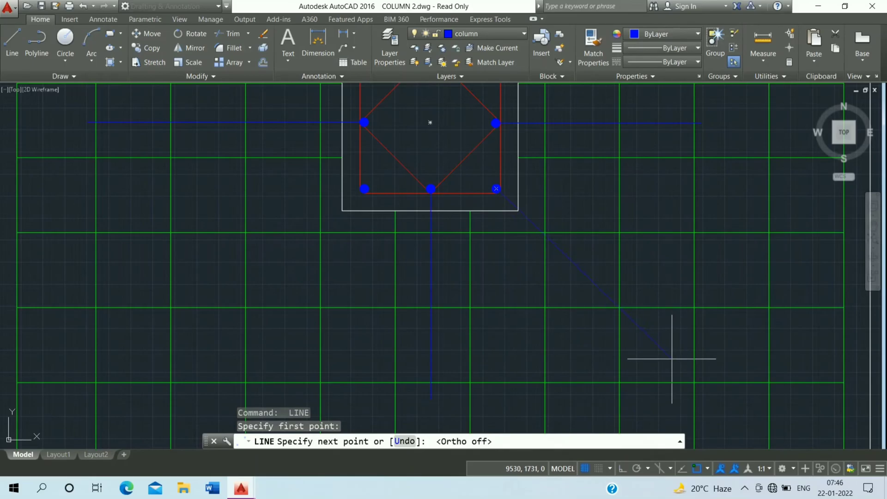
left_click(673, 358)
key("Return")
Draw a diagonal line from the lower-left column bar outward down to the left over the grid
key("Return")
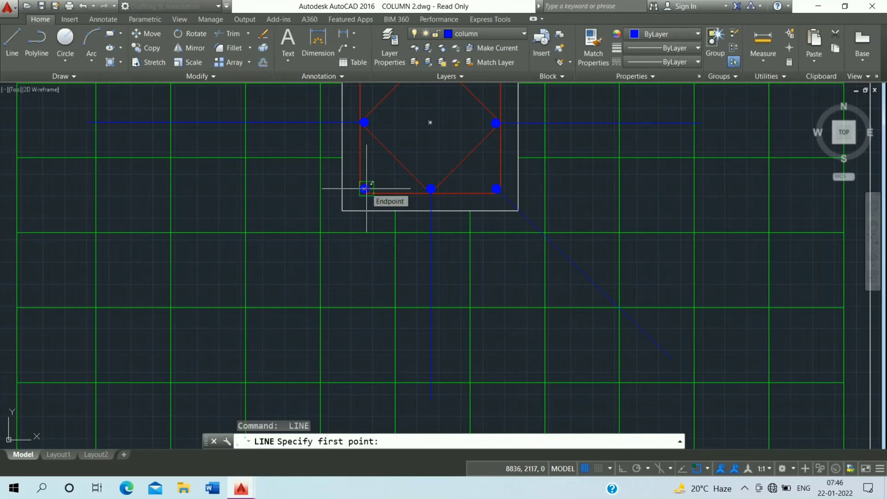
left_click(364, 188)
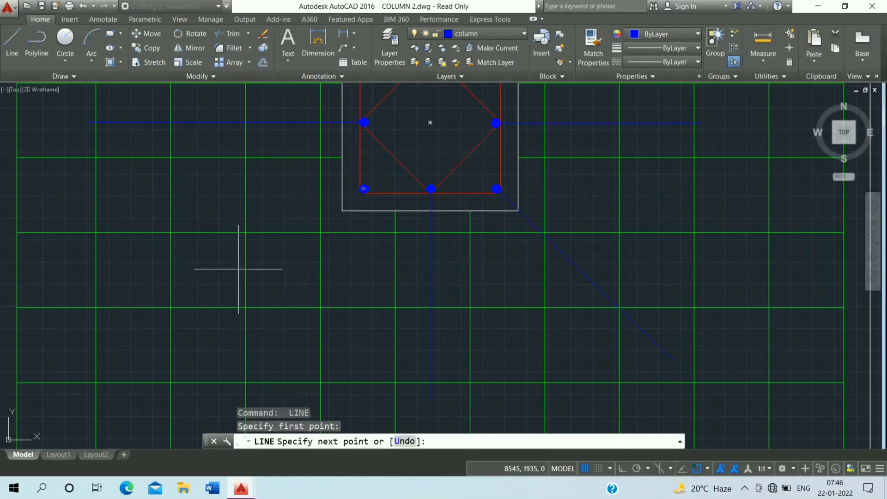
left_click(203, 344)
key("Return")
Draw a diagonal line from the upper-left column bar outward up to the left over the grid
scroll(224, 268, "down", 3)
scroll(273, 253, "up", 4)
key("Return")
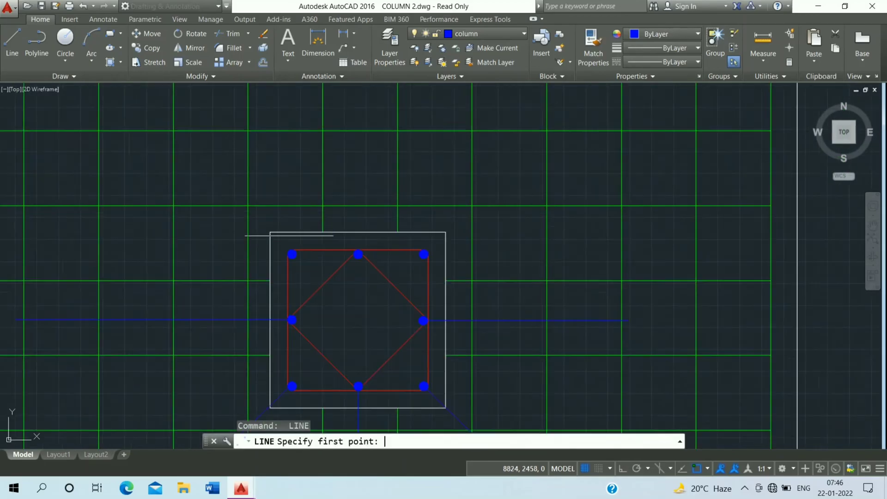
scroll(268, 274, "up", 2)
left_click(291, 254)
scroll(292, 254, "down", 4)
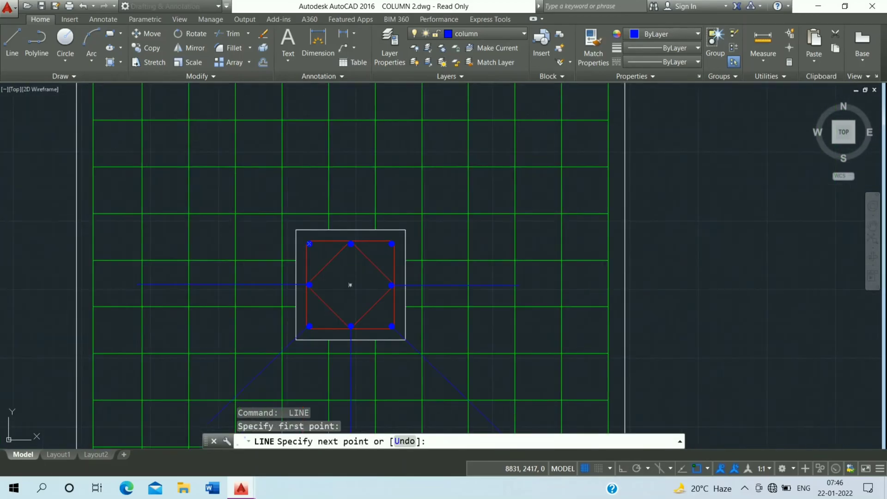
middle_click_drag(299, 223, 390, 275)
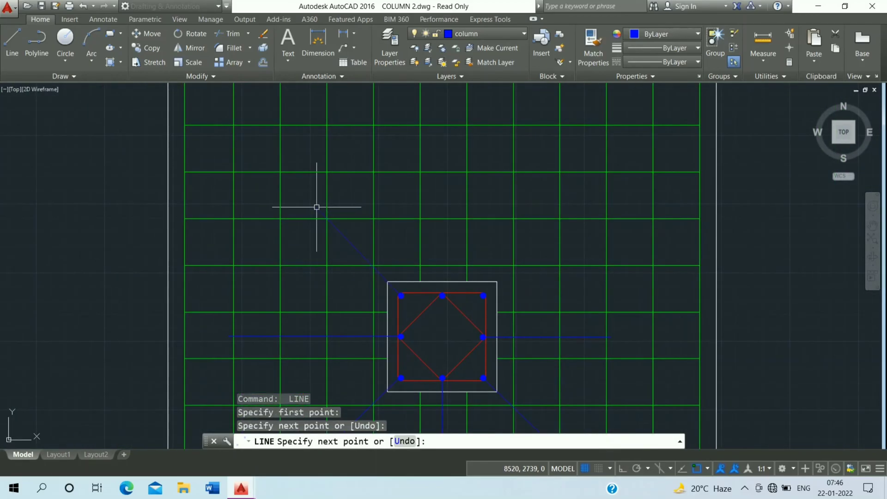
key("Return")
Draw a vertical line from the top middle column bar straight up over the grid
key("Return")
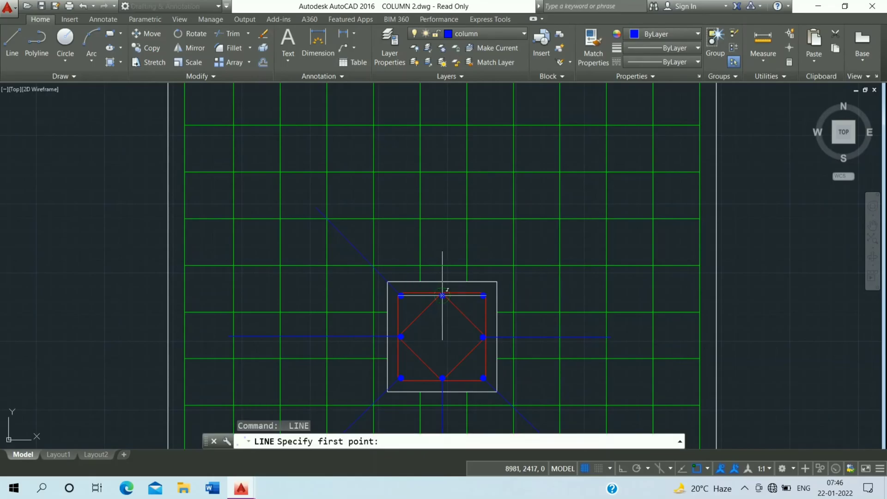
left_click(442, 295)
left_click(442, 148)
key("Return")
Draw a diagonal line from the upper-right column bar outward up to the right and end the command
key("Return")
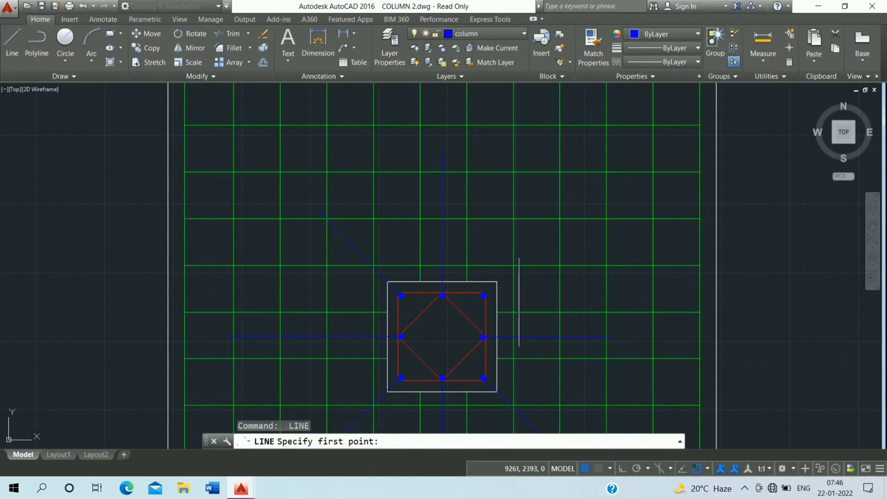
left_click(483, 294)
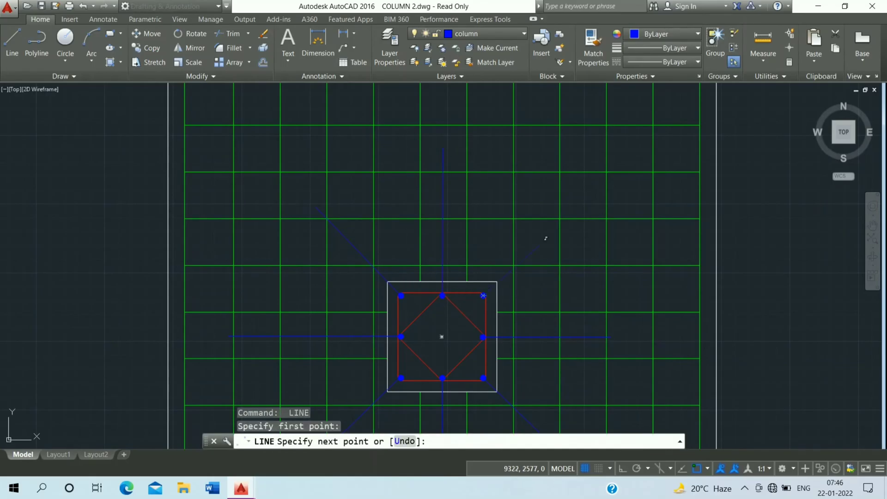
left_click(573, 204)
key("Escape")
key("Escape")
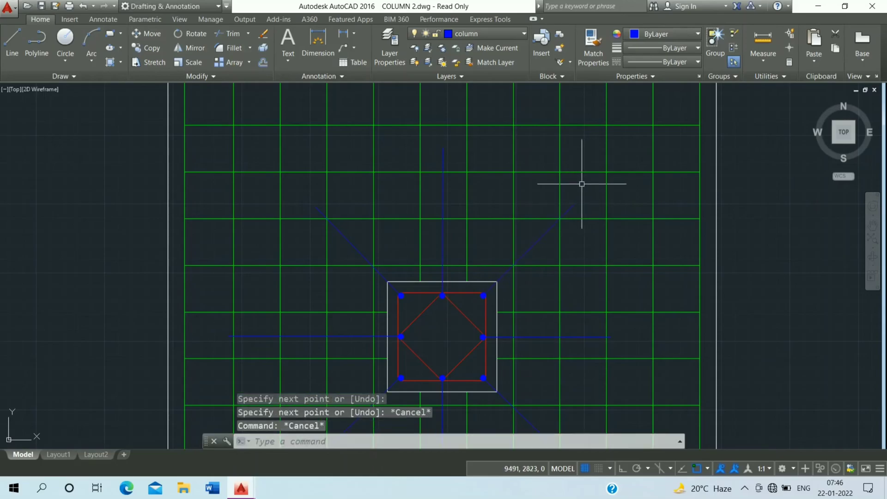
Draw a closed rectangular outline 2000 wide and 140 high just above the footing plan, aligned with its side edges
scroll(581, 183, "down", 3)
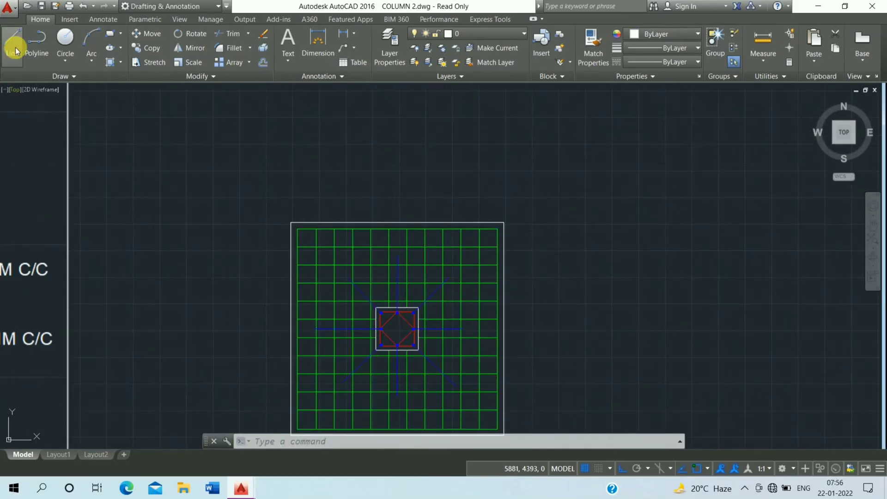
left_click(13, 43)
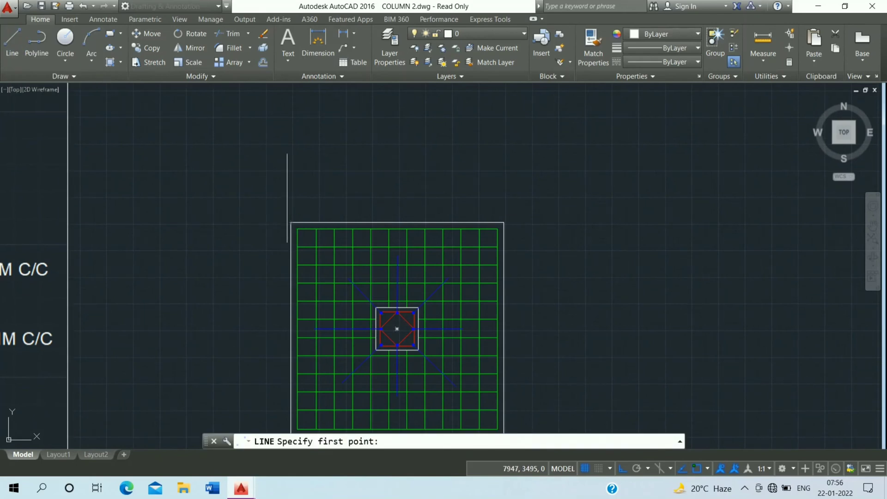
left_click(291, 207)
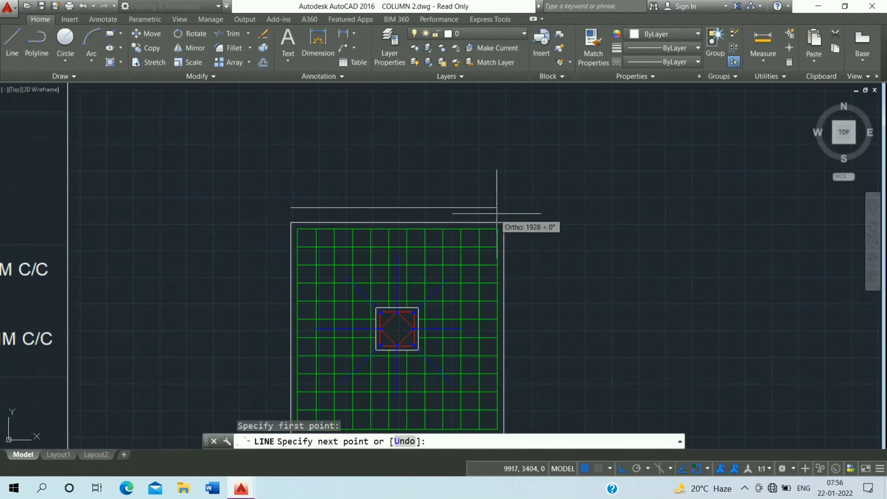
type("200")
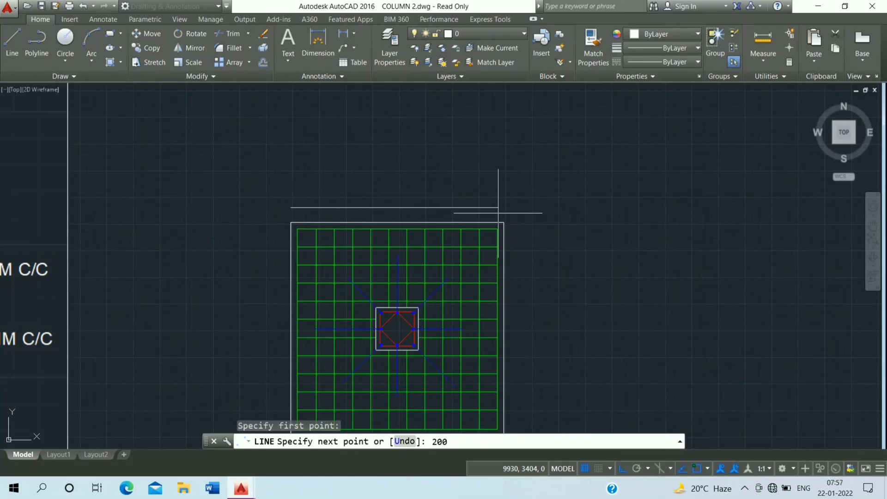
type("0")
key("Return")
type("140")
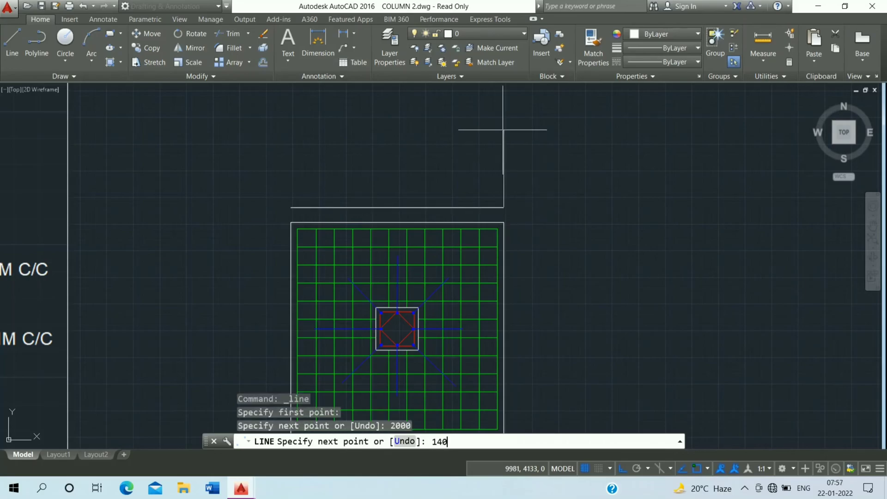
key("Return")
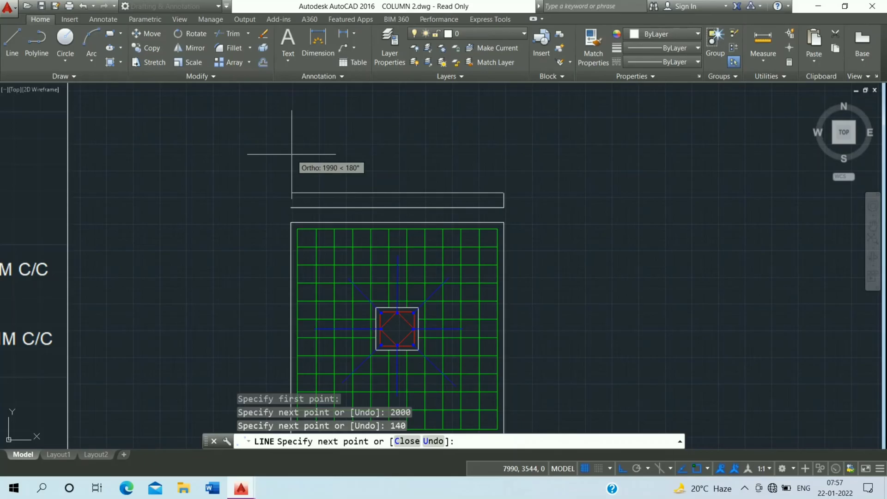
type("2000")
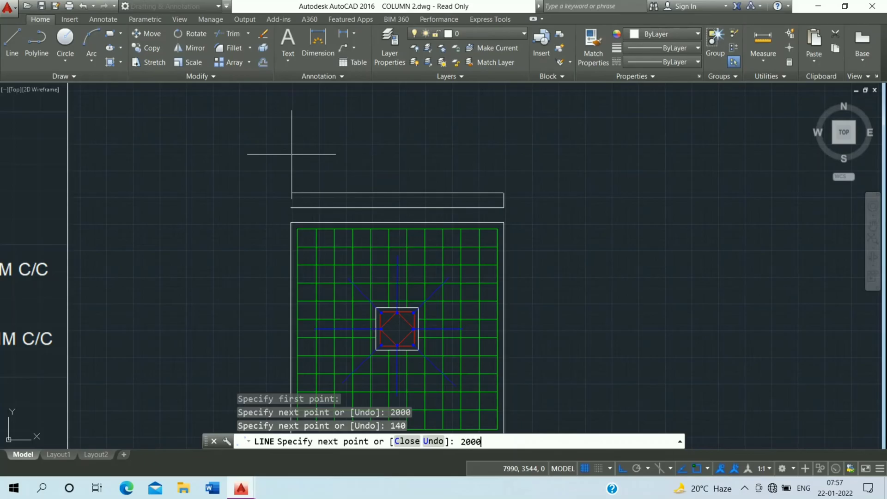
key("Return")
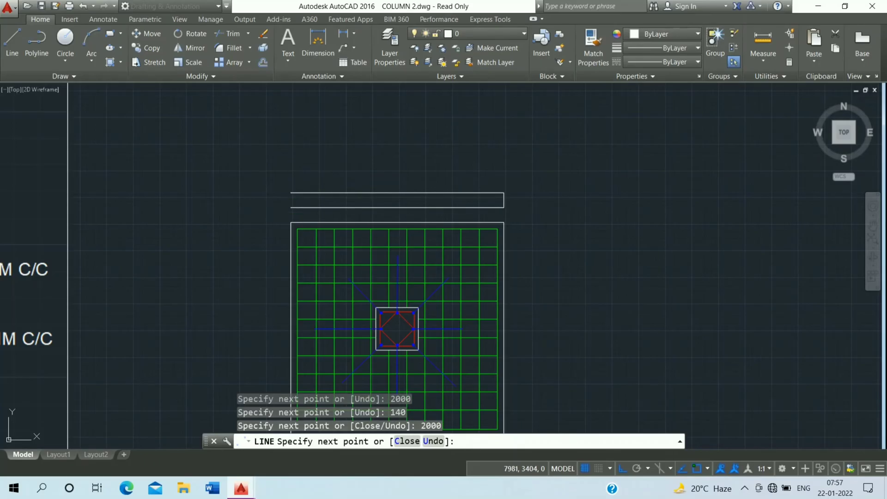
key("Escape")
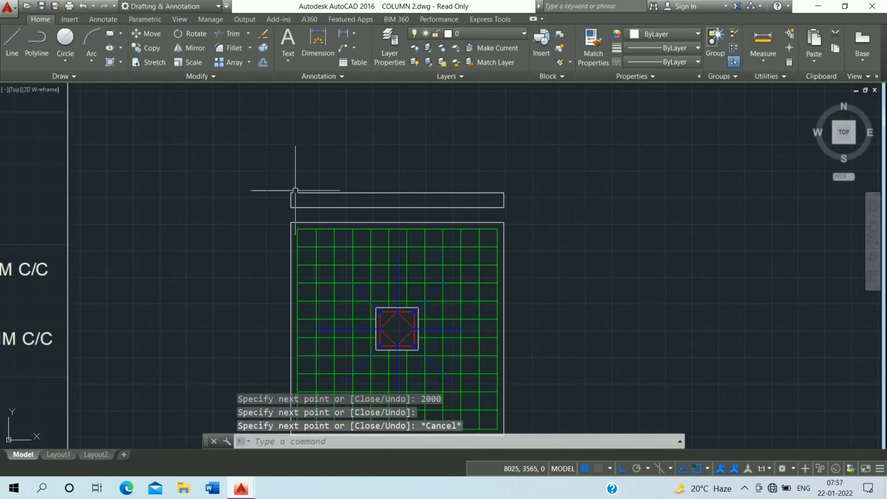
Draw a vertical centre line 2000 long upward from the midpoint of the new rectangle's upper edge
middle_click_drag(297, 190, 289, 280)
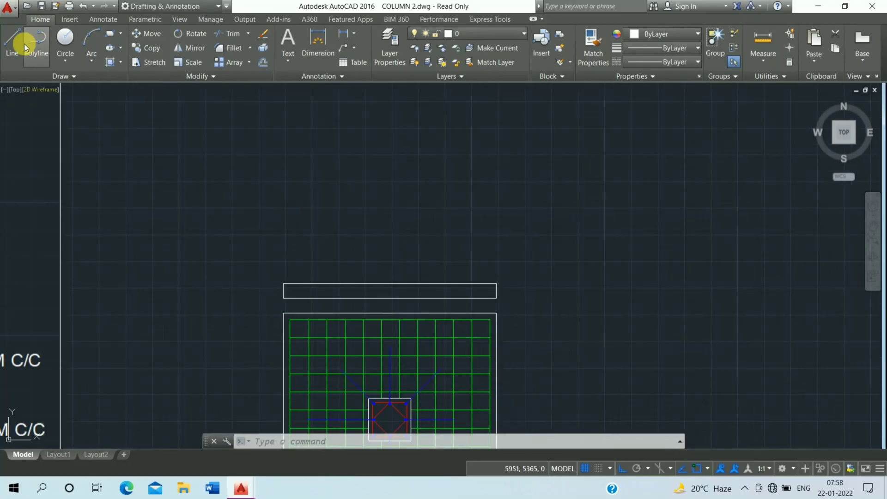
left_click(8, 41)
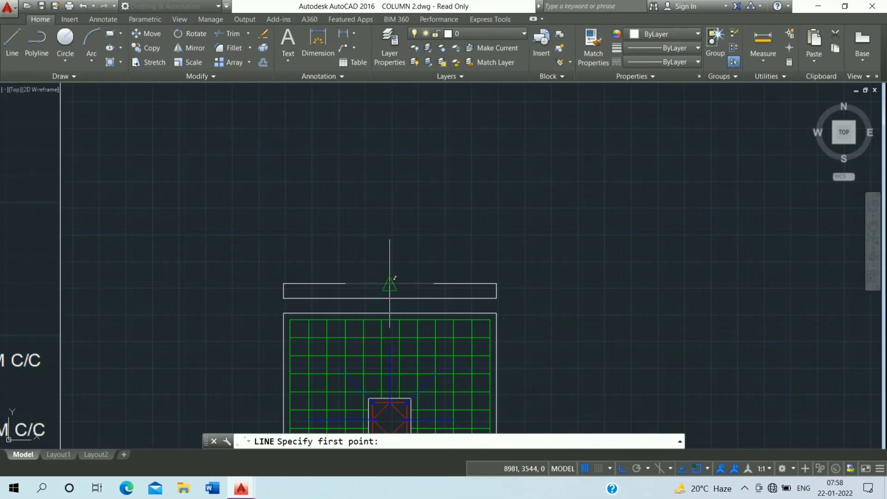
left_click(389, 283)
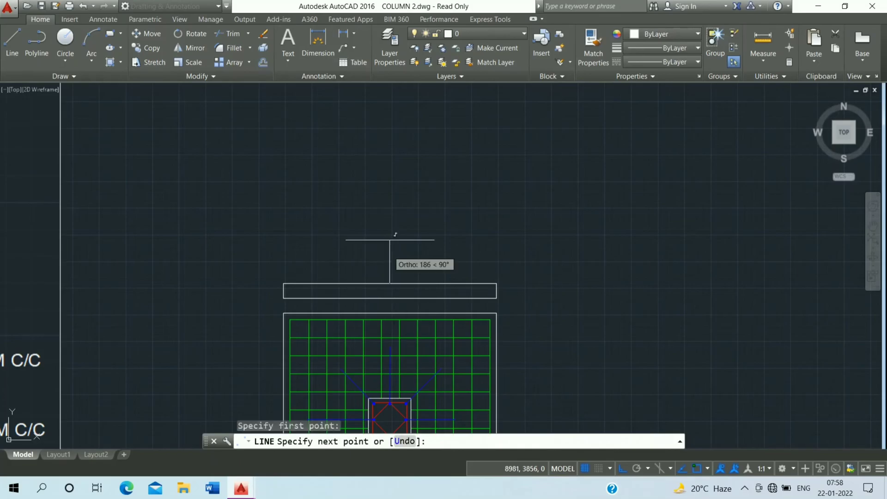
middle_click_drag(390, 211, 390, 309)
type("2")
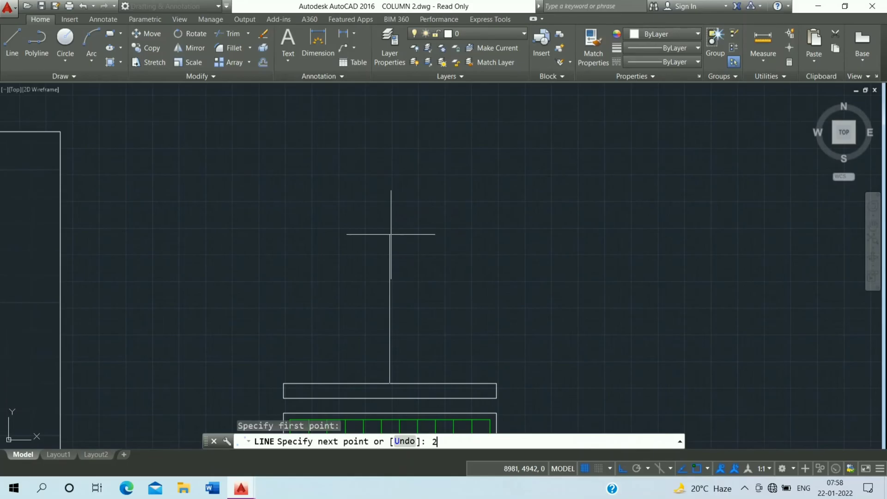
type("000")
key("Return")
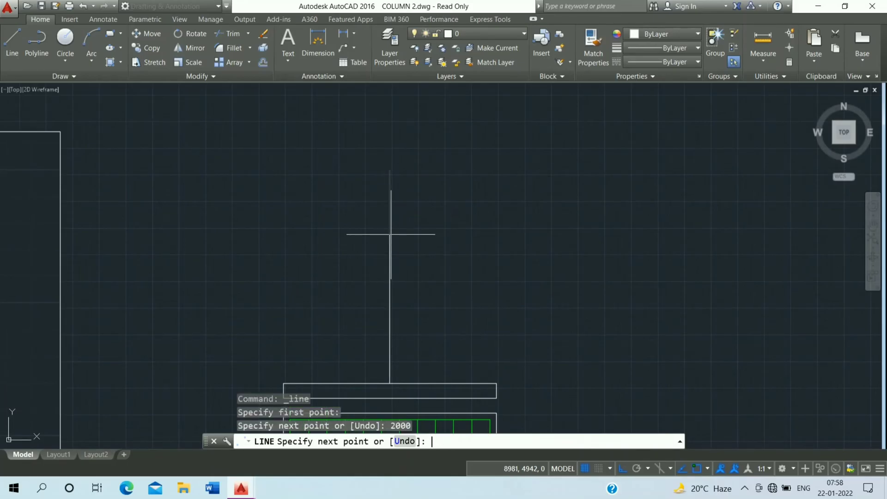
key("Escape")
key("Escape")
key("Escape")
Offset the vertical centre line by 200 to both its left and right sides
middle_click_drag(420, 224, 428, 189)
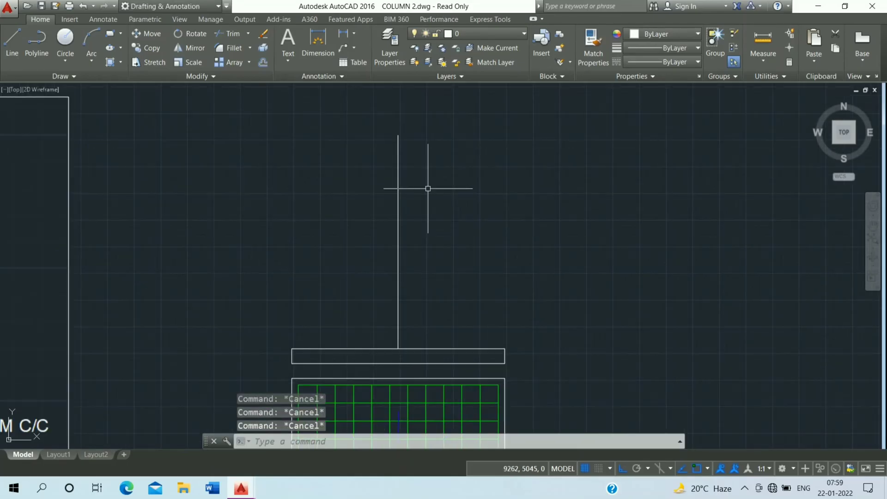
type("O")
key("Return")
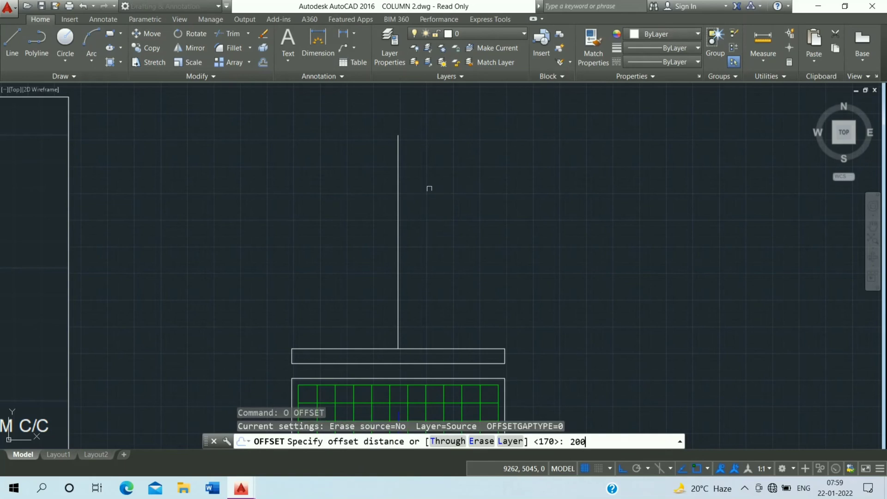
key("Return")
left_click(397, 199)
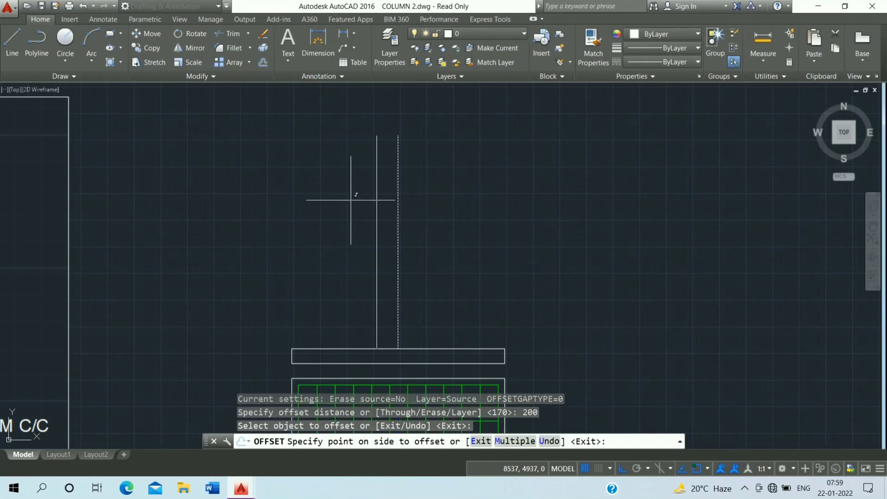
left_click(358, 193)
left_click(398, 209)
left_click(438, 214)
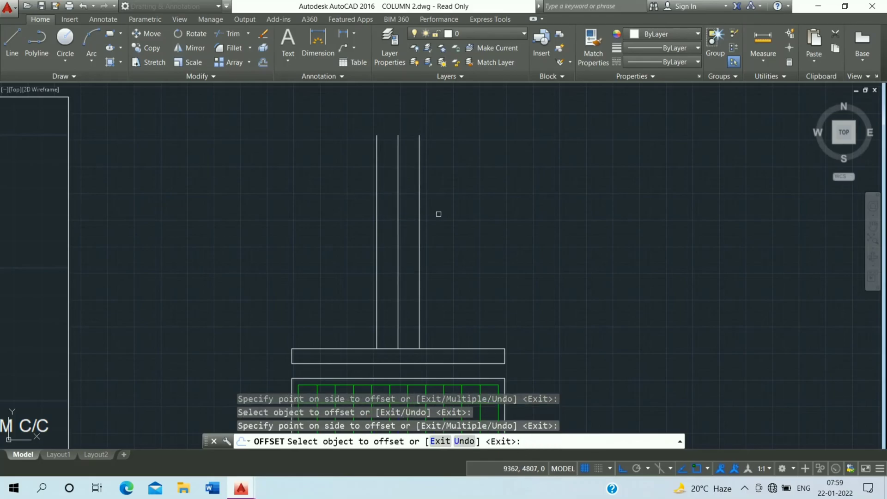
key("Return")
Close the top of the column with a horizontal line joining the upper ends of the two offset lines
middle_click_drag(438, 214, 444, 191)
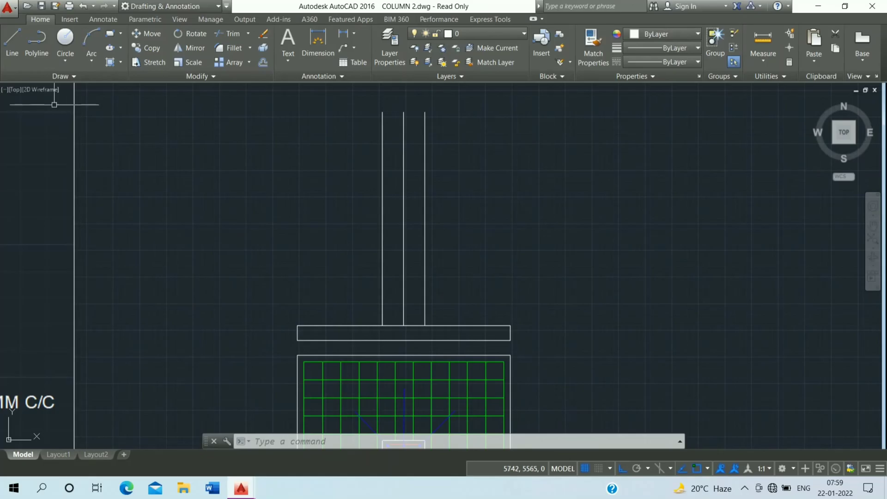
left_click(15, 43)
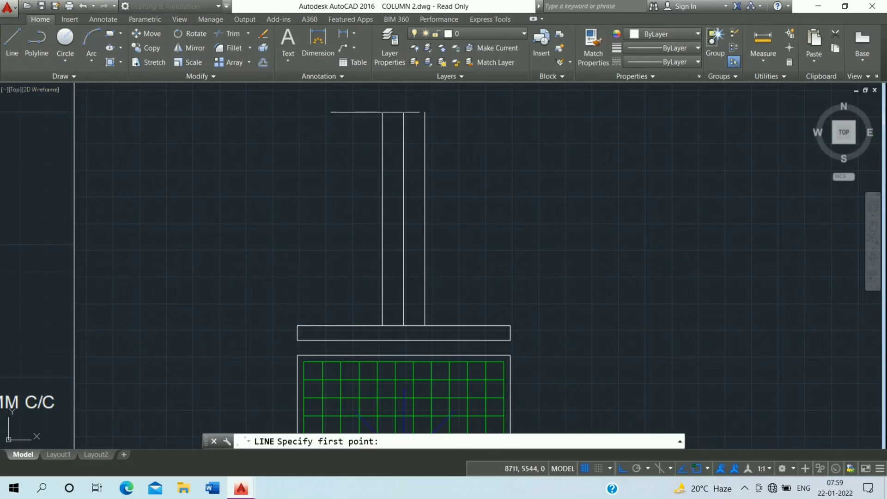
left_click(382, 112)
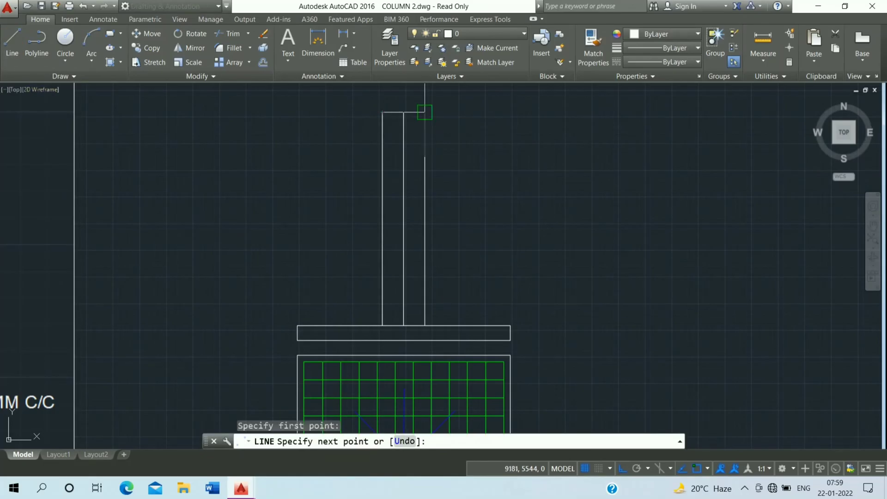
key("Return")
key("Return")
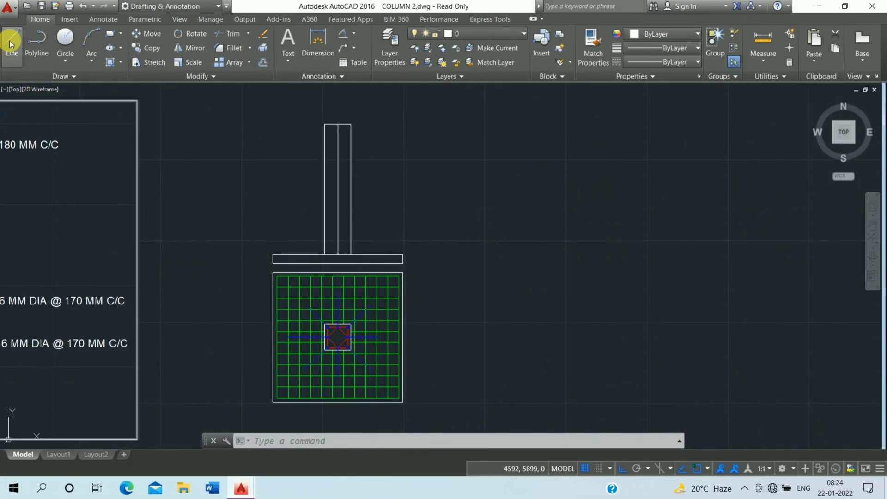
Draw a vertical line 270 long upward from the upper-left corner of the base rectangle
left_click(9, 40)
scroll(254, 236, "up", 4)
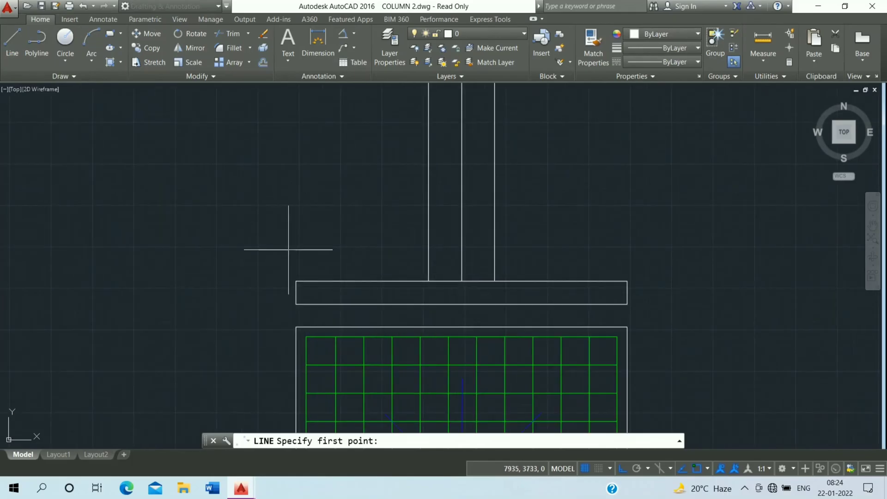
left_click(296, 280)
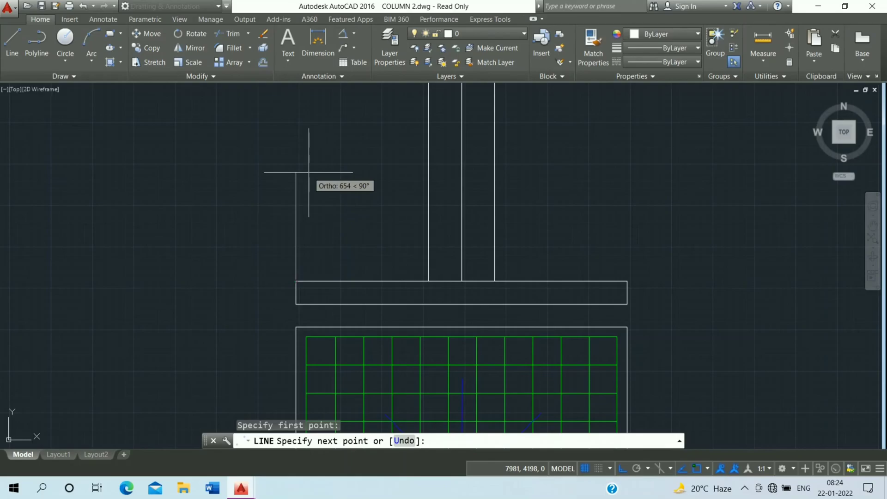
type("270")
key("Return")
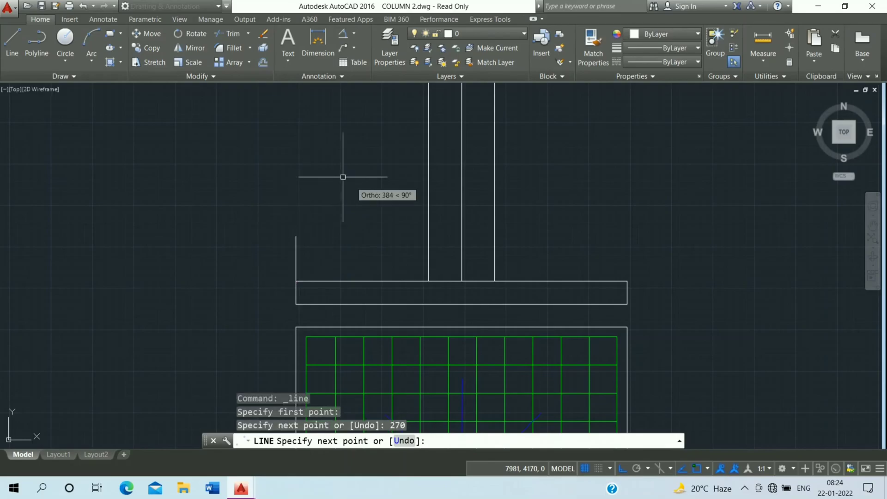
key("Return")
Draw a vertical line 270 long upward from the upper-right corner of the base rectangle
key("Return")
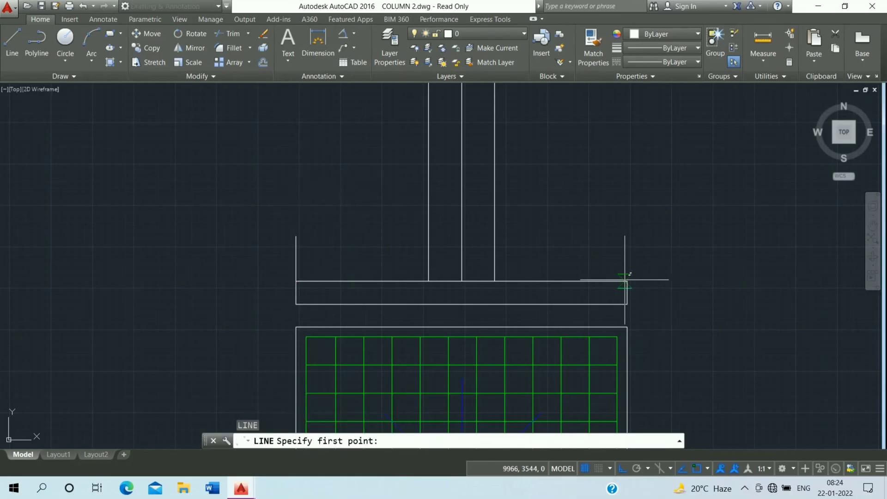
left_click(626, 281)
type("270")
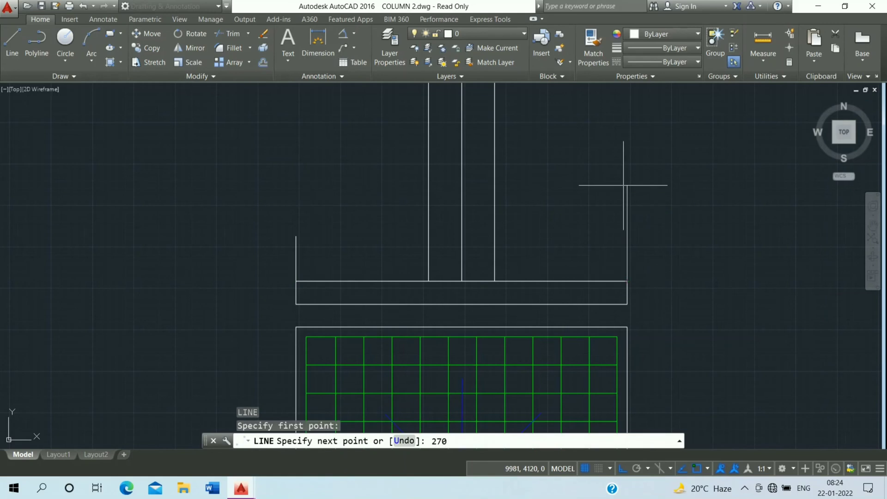
key("Return")
key("Escape")
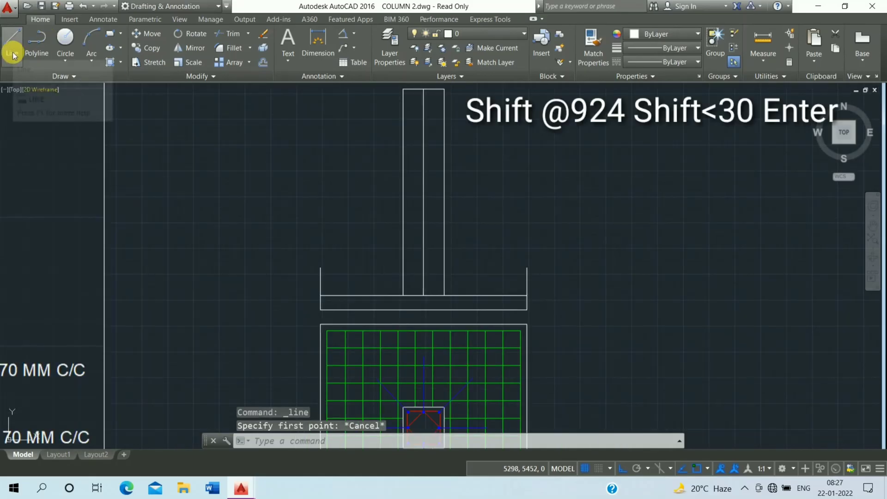
left_click(12, 52)
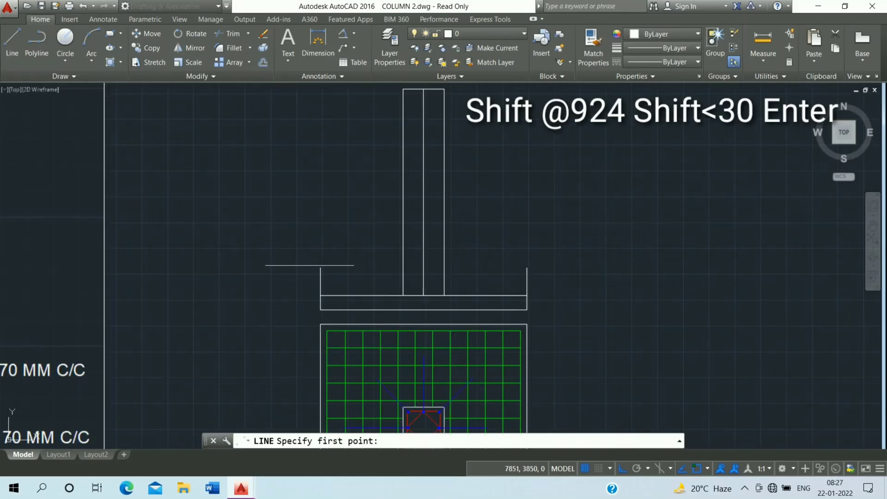
left_click(320, 268)
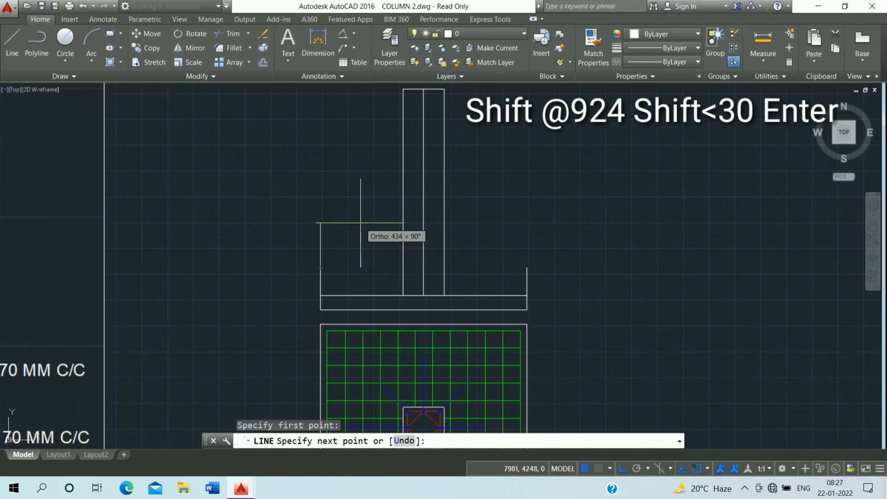
type("@")
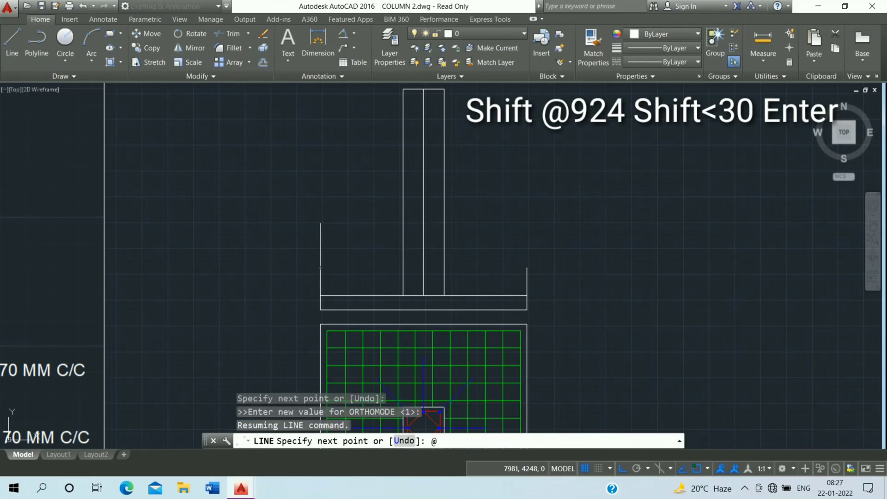
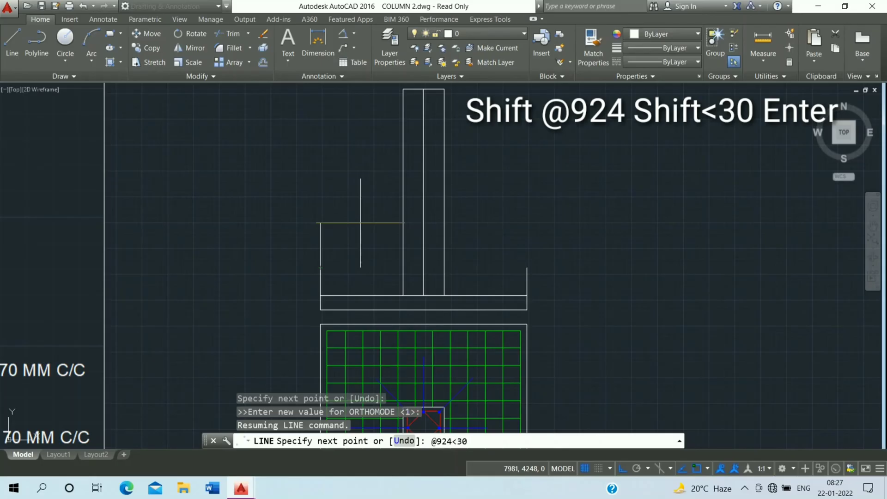
key("Return")
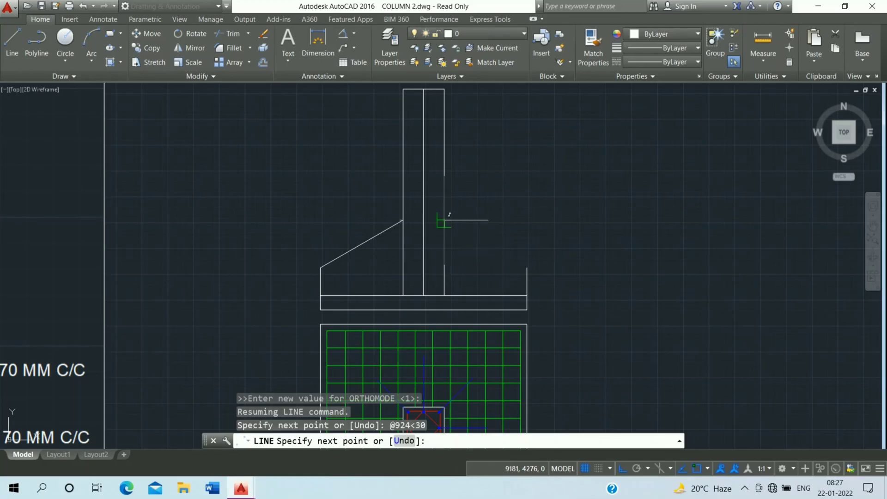
left_click(459, 220)
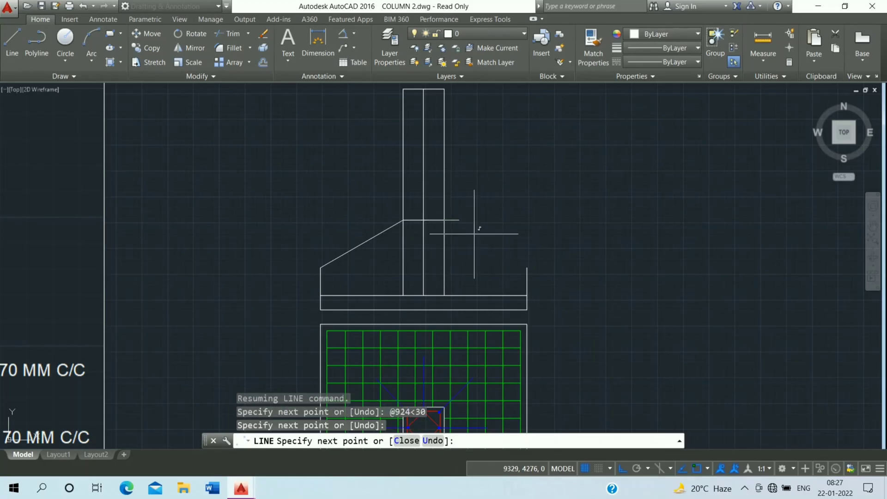
left_click(527, 267)
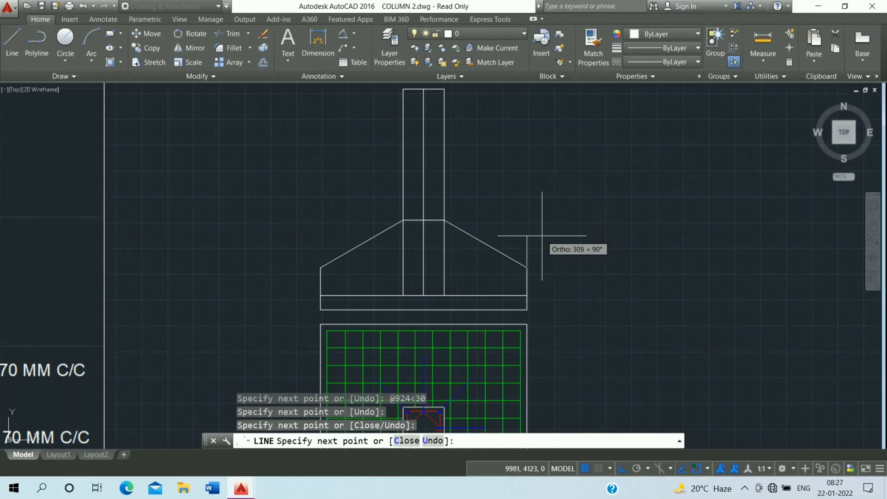
Hatch the footing's thin base rectangle in the elevation with the AR-CONC pattern
key("Escape")
scroll(408, 313, "up", 2)
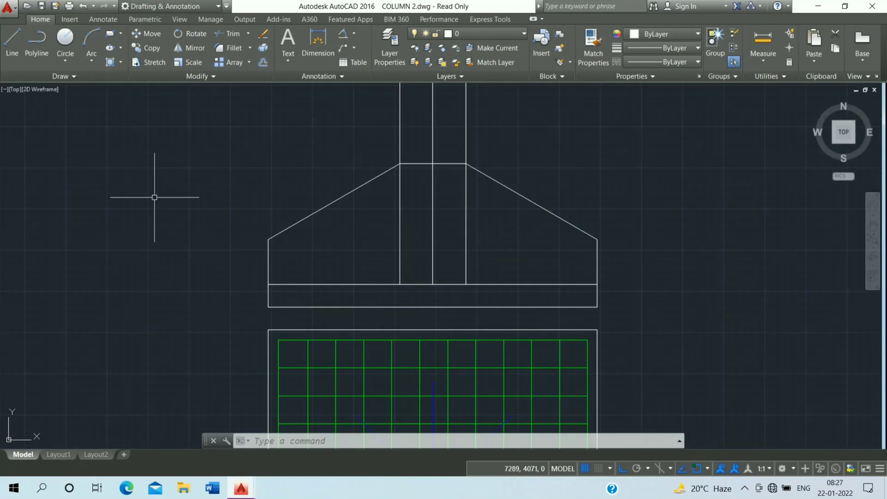
left_click(108, 62)
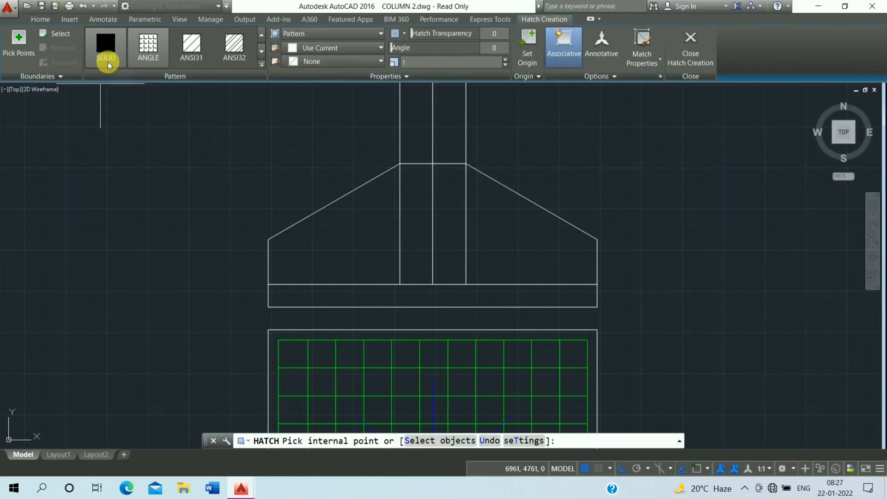
left_click(262, 63)
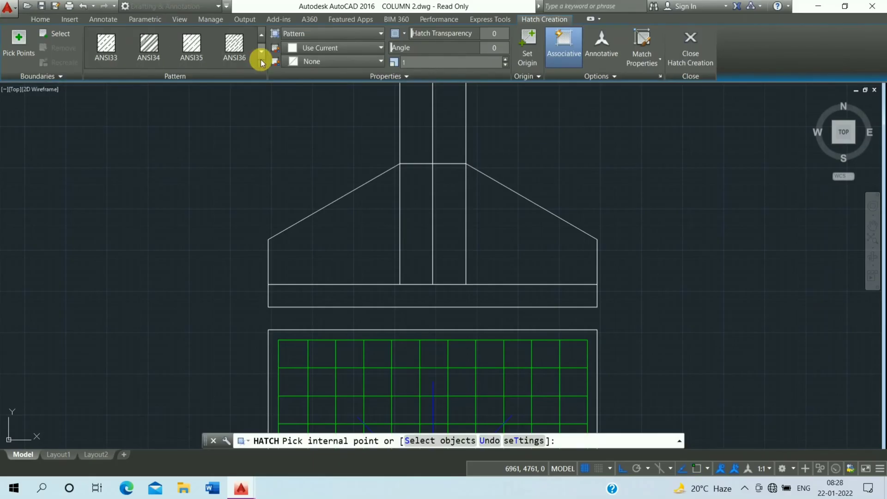
left_click(260, 66)
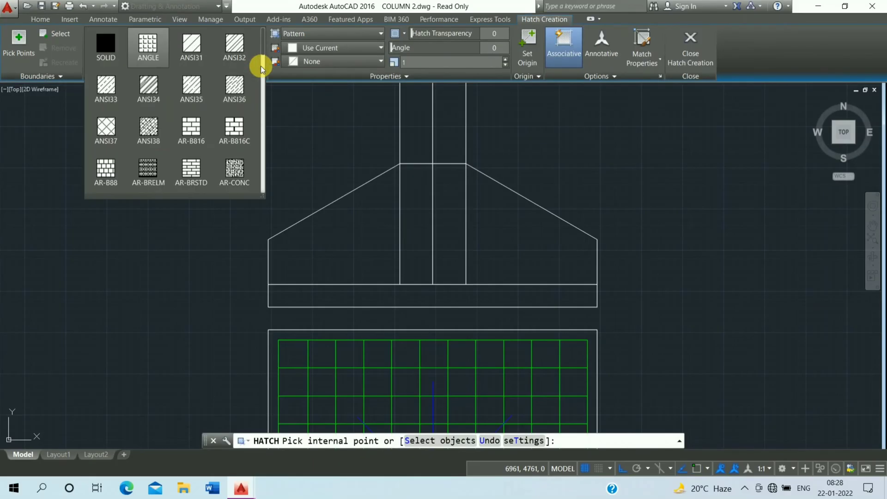
left_click(235, 155)
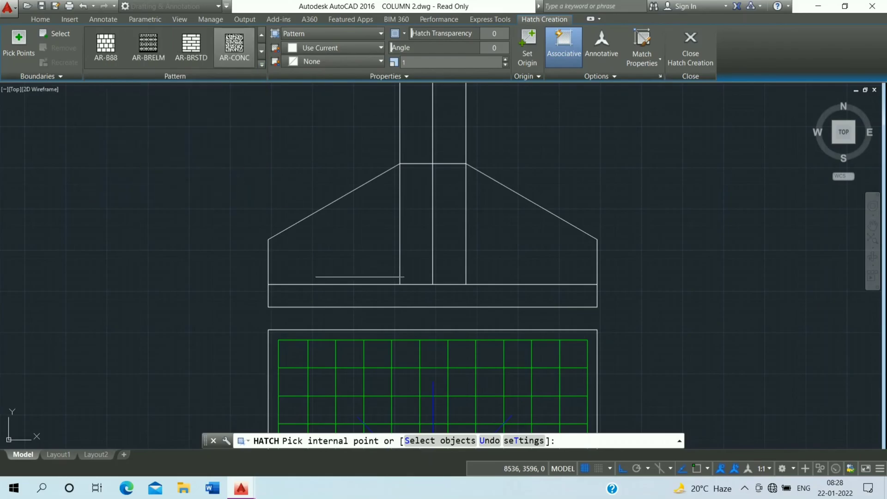
left_click(371, 301)
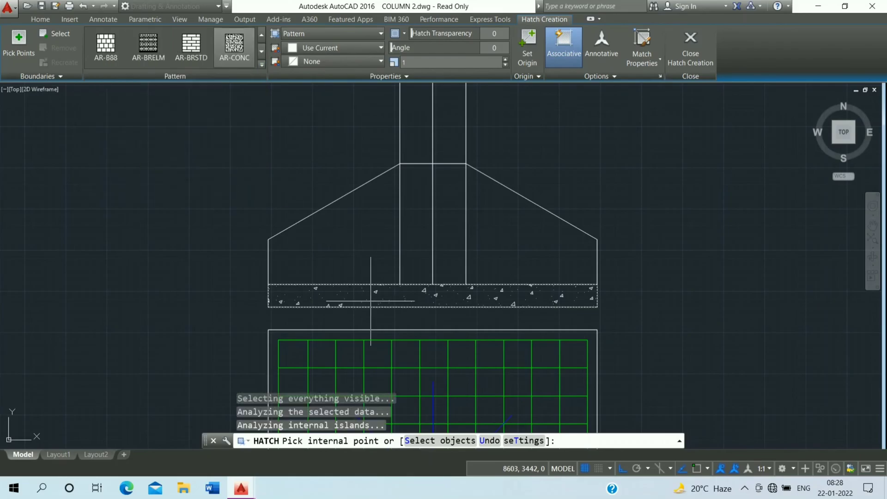
key("Escape")
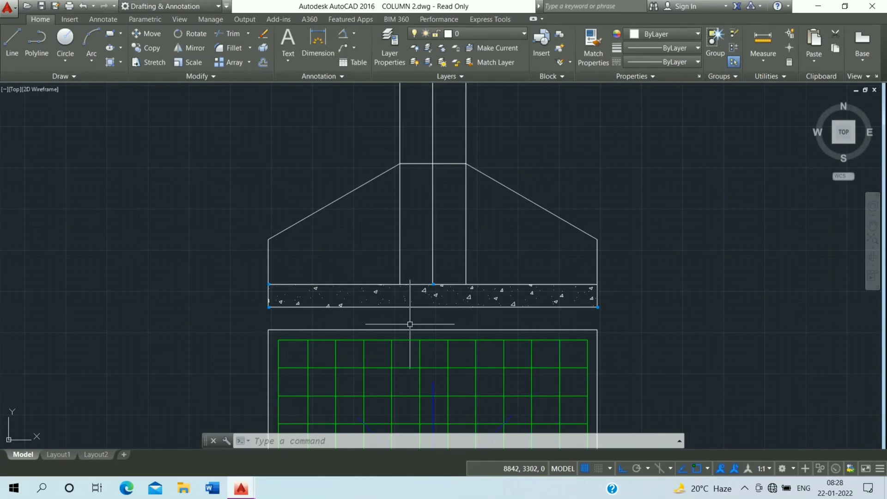
Offset the footing's two vertical edges inward and the top line of the hatched base upward, each by 60
type("o")
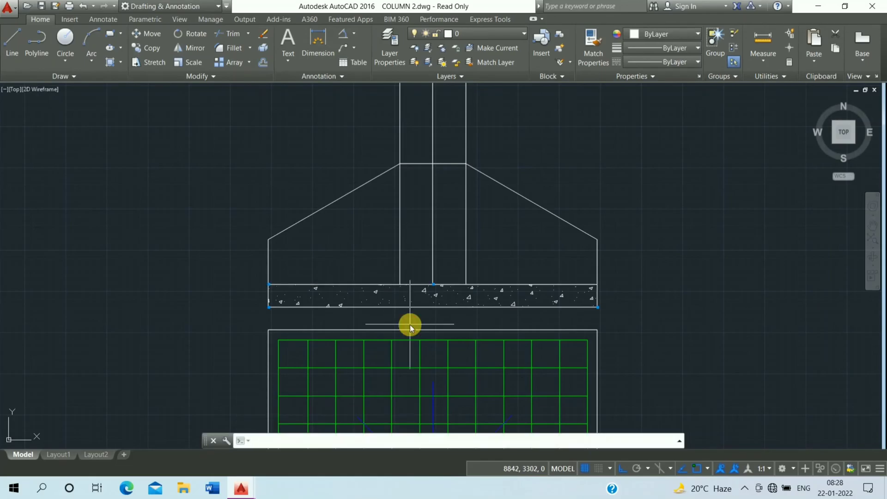
key("Return")
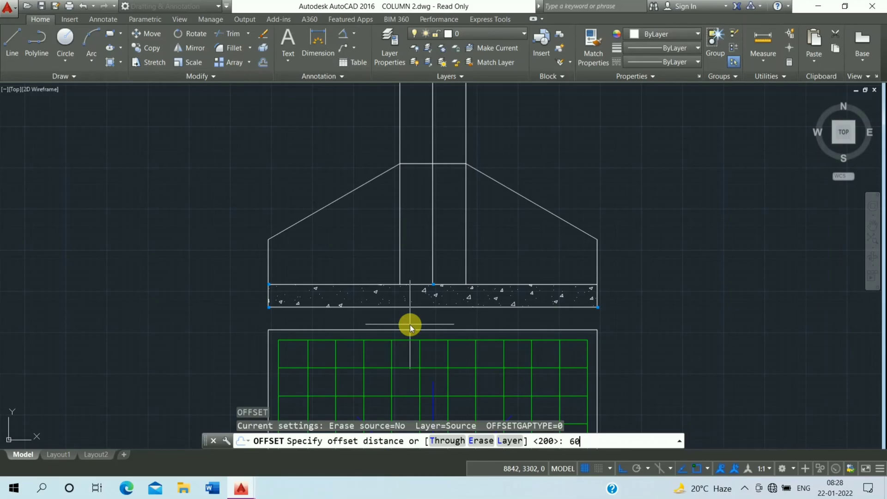
type("60")
key("Return")
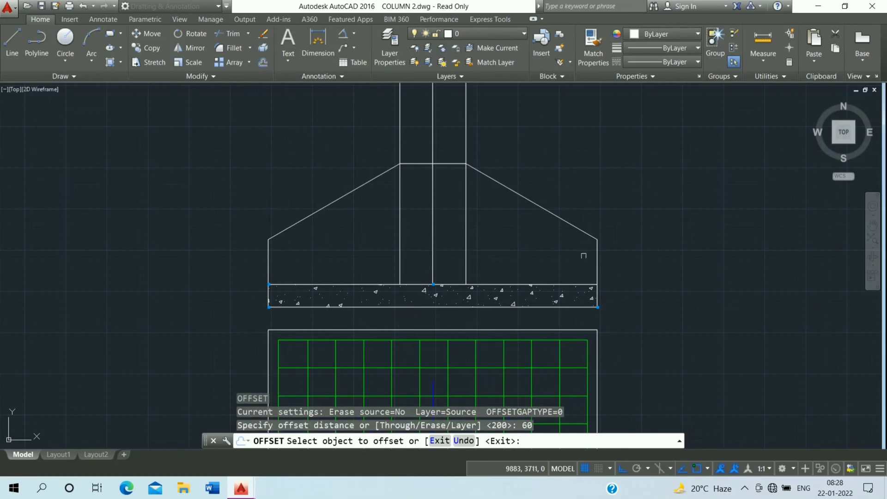
left_click(599, 247)
left_click(479, 280)
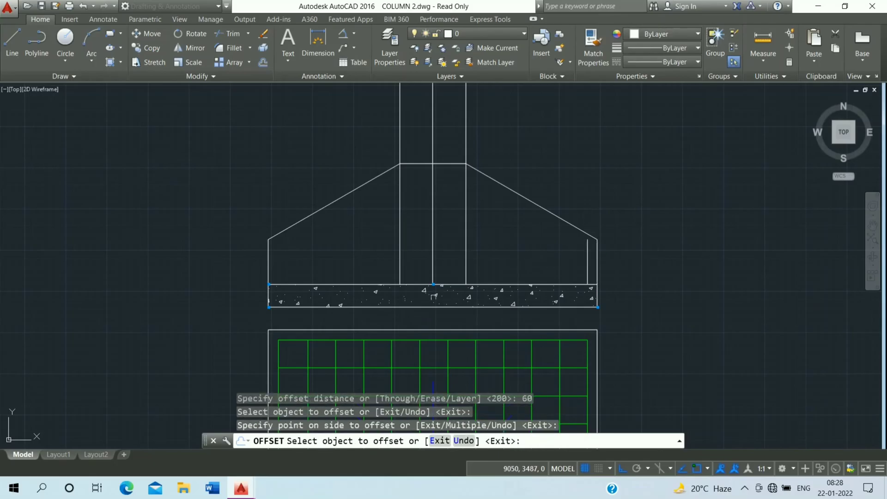
left_click(265, 255)
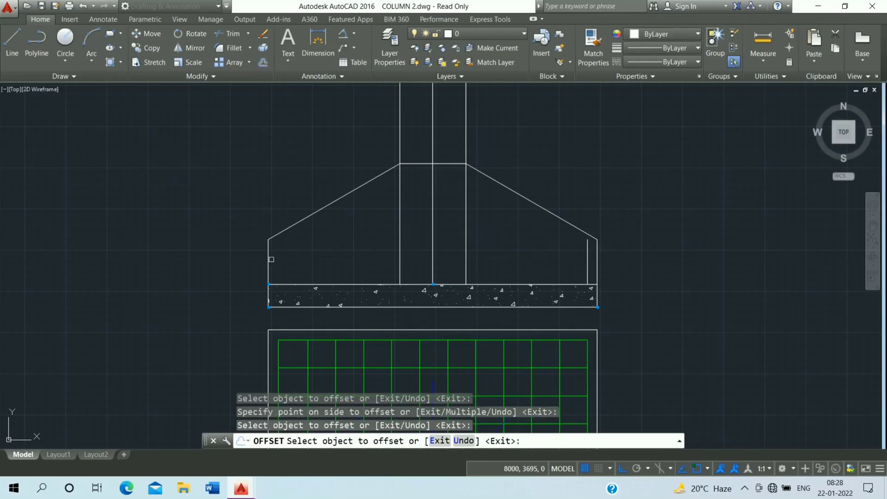
left_click(269, 259)
left_click(318, 259)
left_click(391, 284)
left_click(376, 250)
key("Escape")
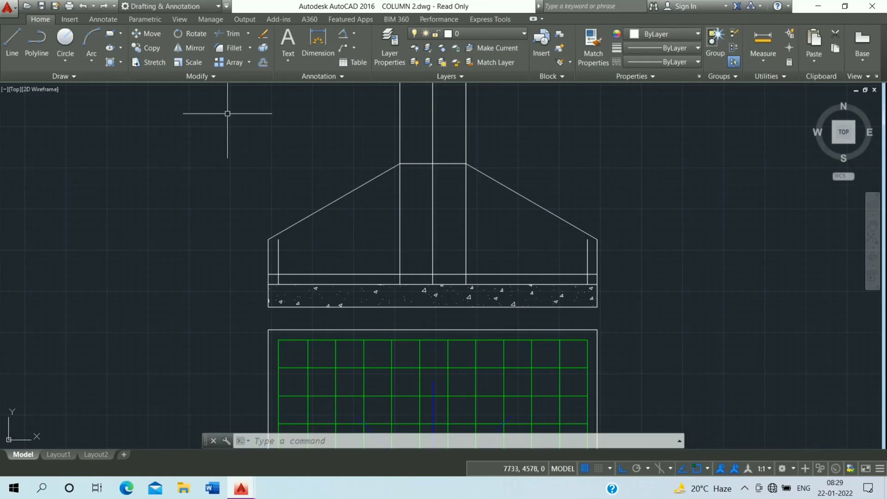
Trim the overlapping ends of the offset lines at both lower corners and cut the three column lines back to the horizontal offset line
type("TRIM")
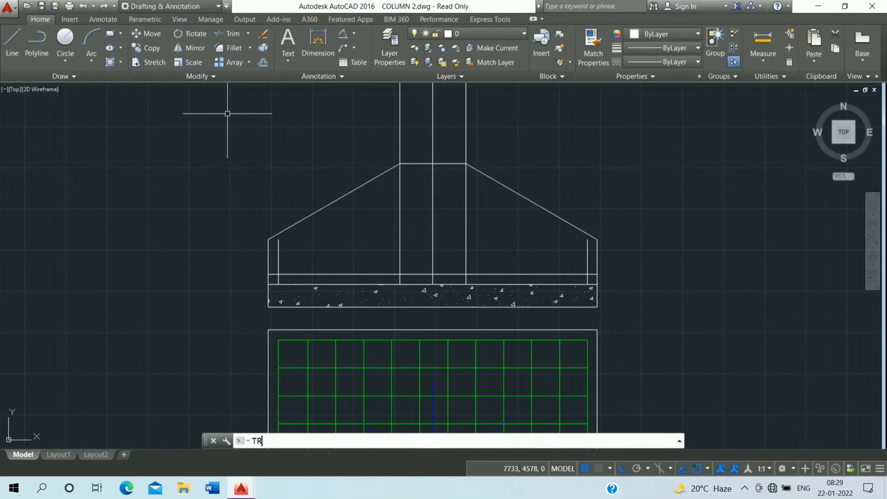
key("Return")
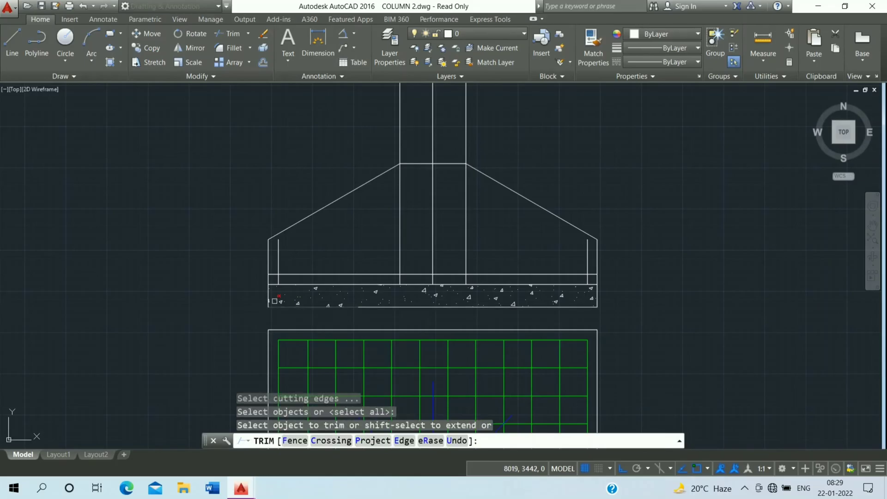
left_click(270, 236)
left_click(273, 274)
left_click(278, 279)
left_click(452, 275)
left_click(412, 278)
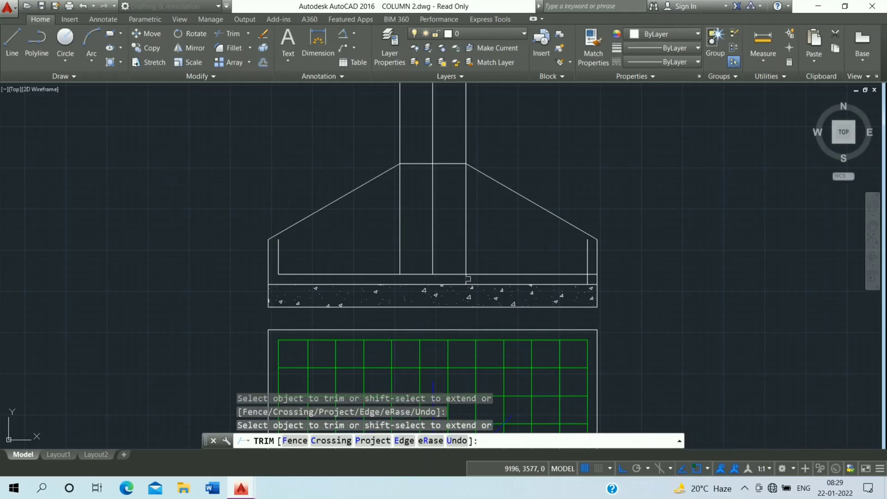
double_click(467, 278)
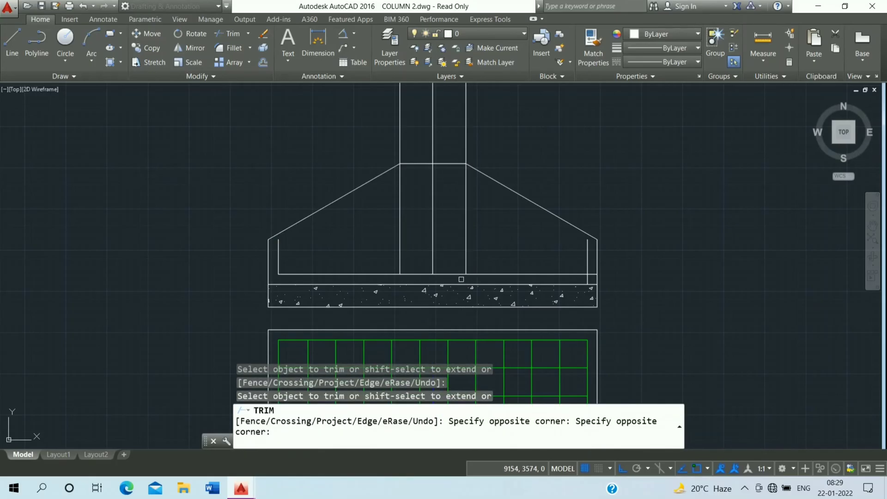
left_click(461, 279)
left_click(587, 276)
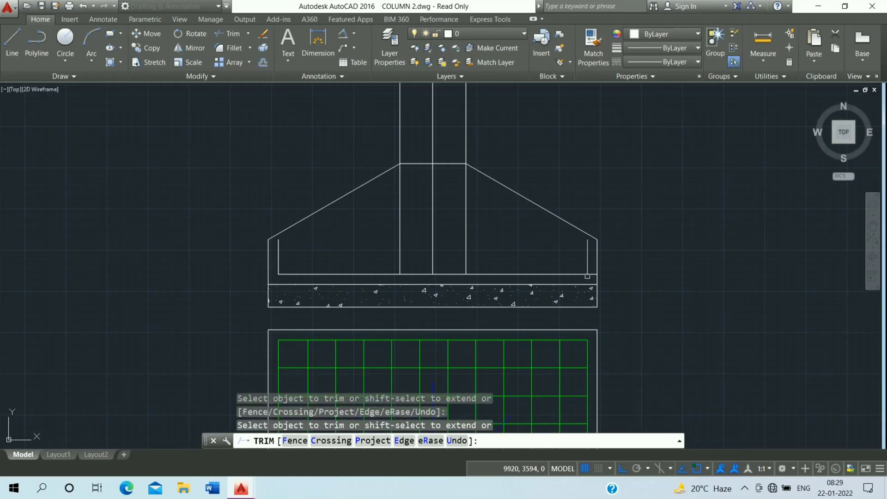
left_click(587, 276)
key("Escape")
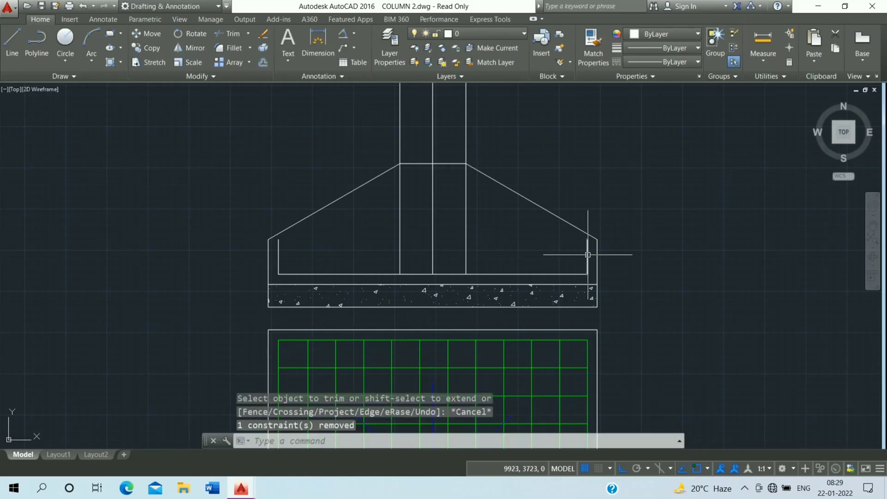
Erase the two short vertical offset lines inside the footing's edges, leaving the horizontal bar line
left_click(587, 273)
left_click(287, 257)
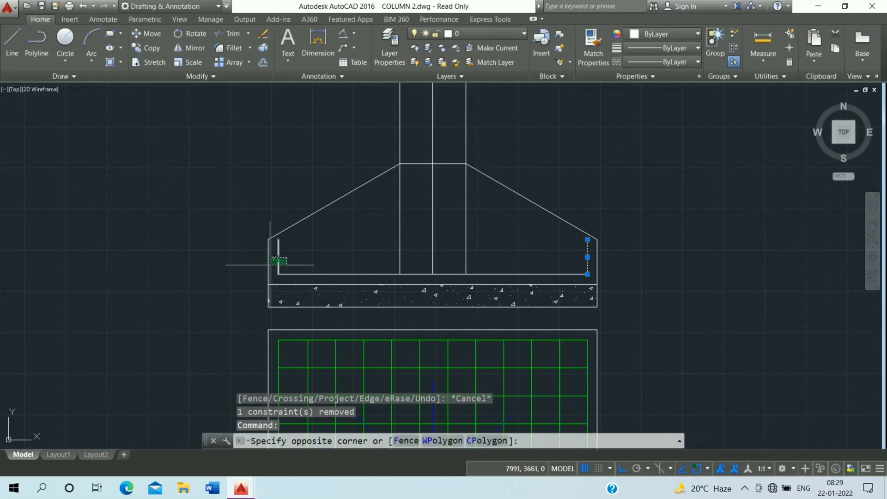
left_click(271, 261)
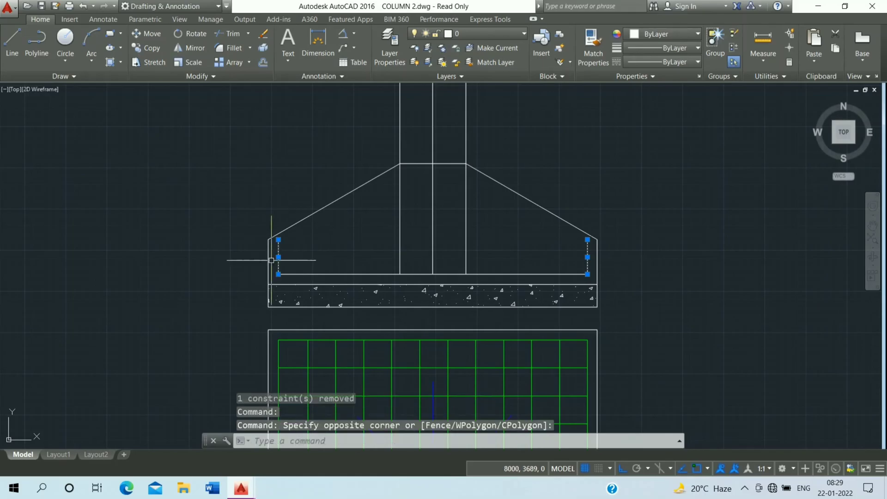
type("e")
key("Return")
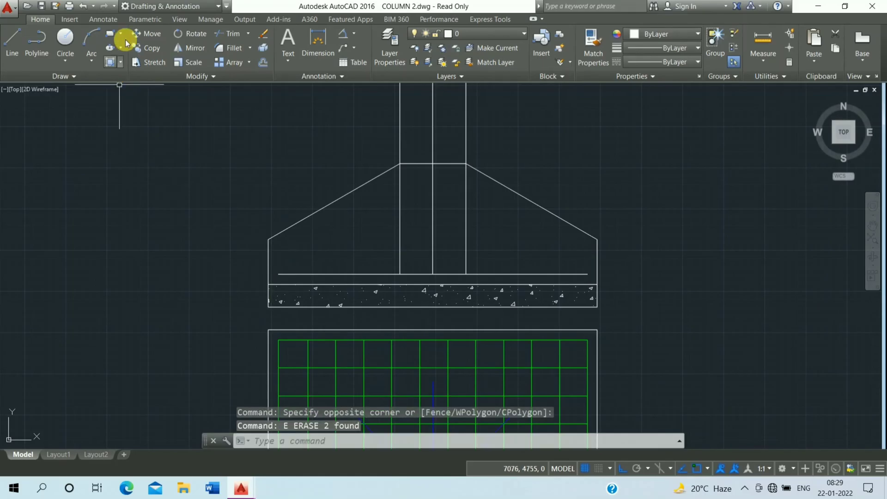
On the footing layer, place a solid donut with inside diameter 0 and outside diameter 16 on the bar line's left end
left_click(479, 34)
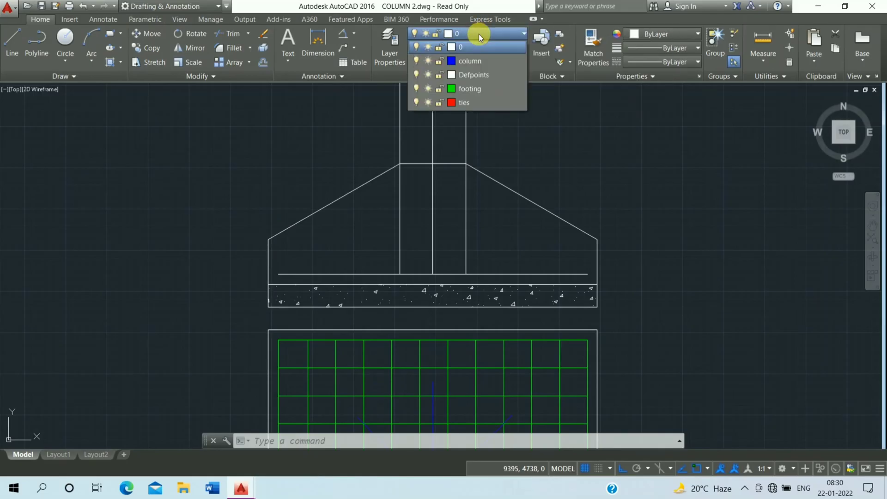
left_click(479, 94)
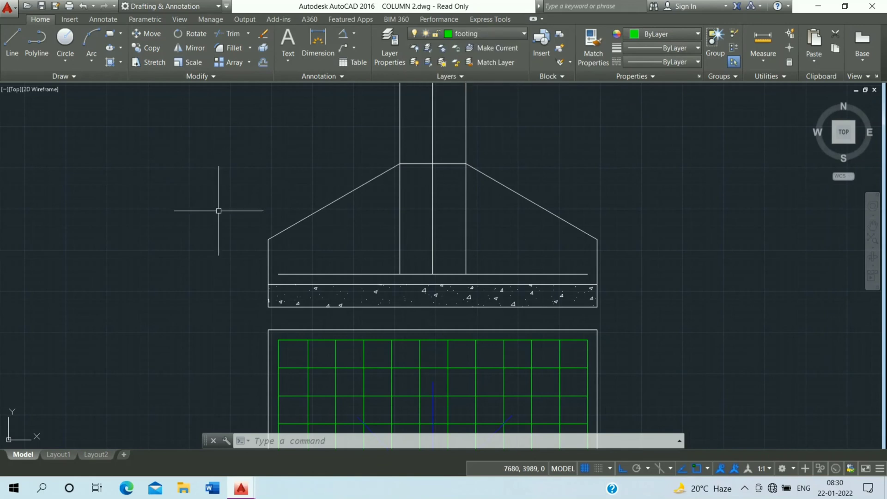
type("DO")
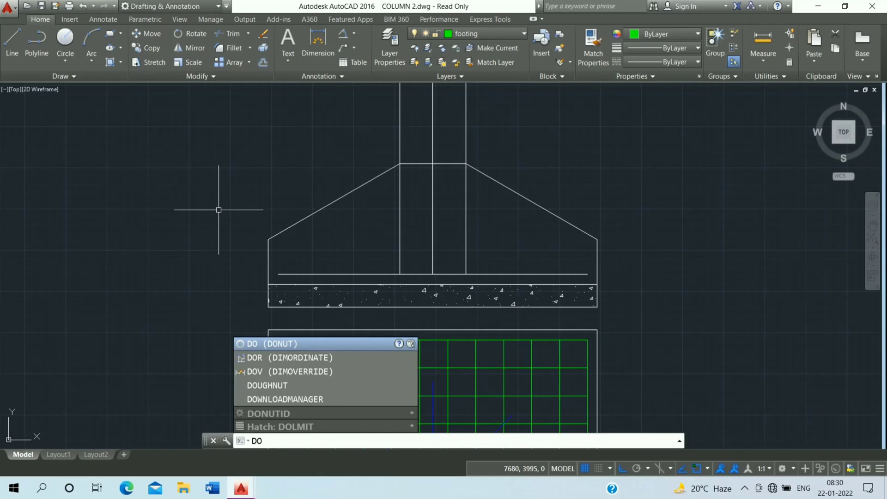
key("Return")
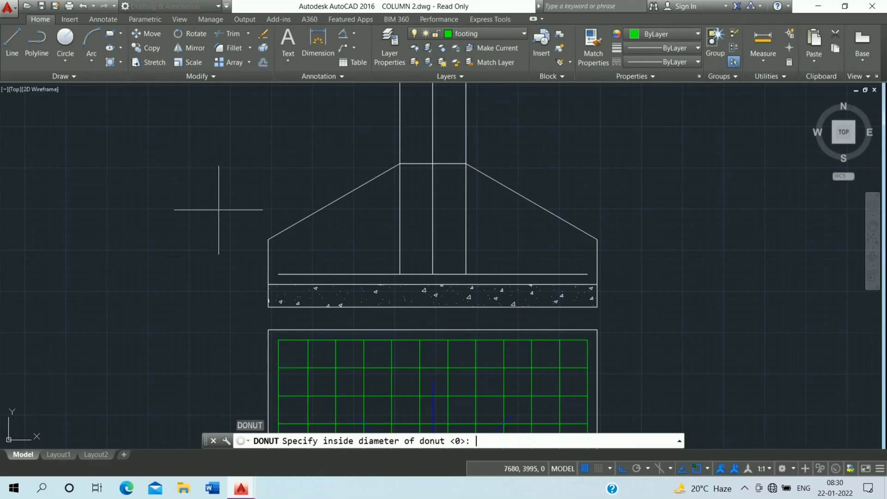
type("0")
key("Return")
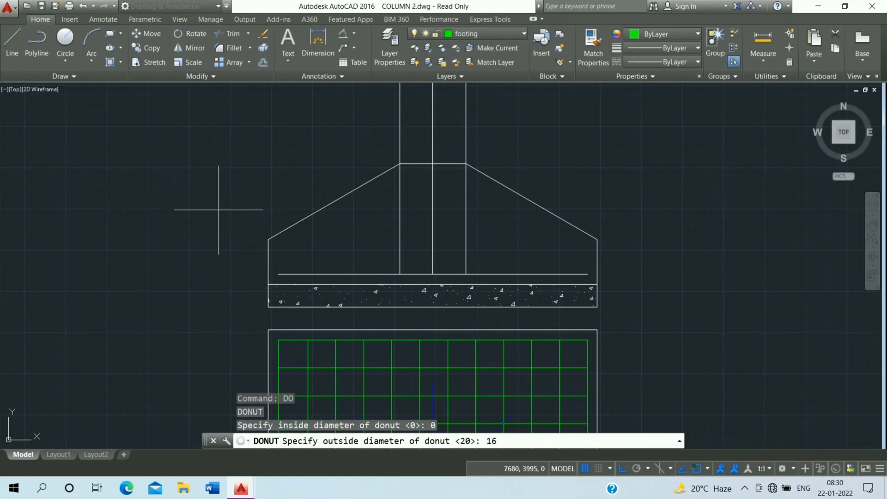
type("16")
key("Return")
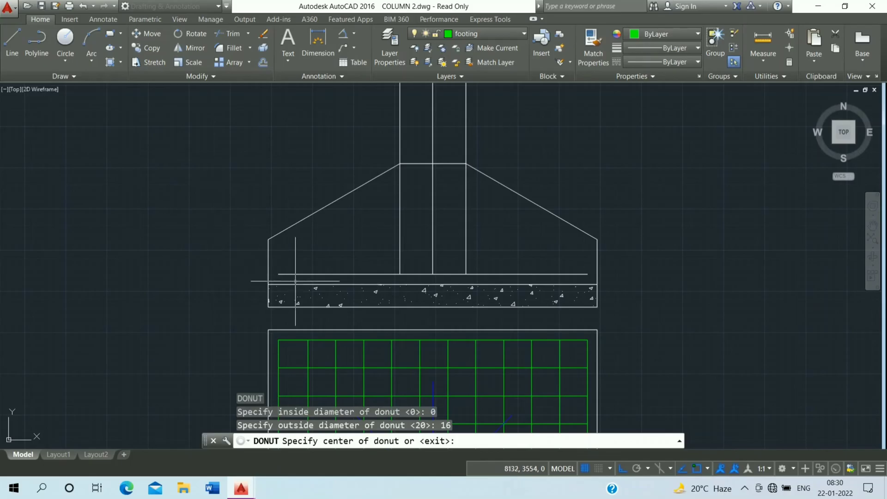
scroll(296, 281, "up", 5)
scroll(295, 280, "up", 4)
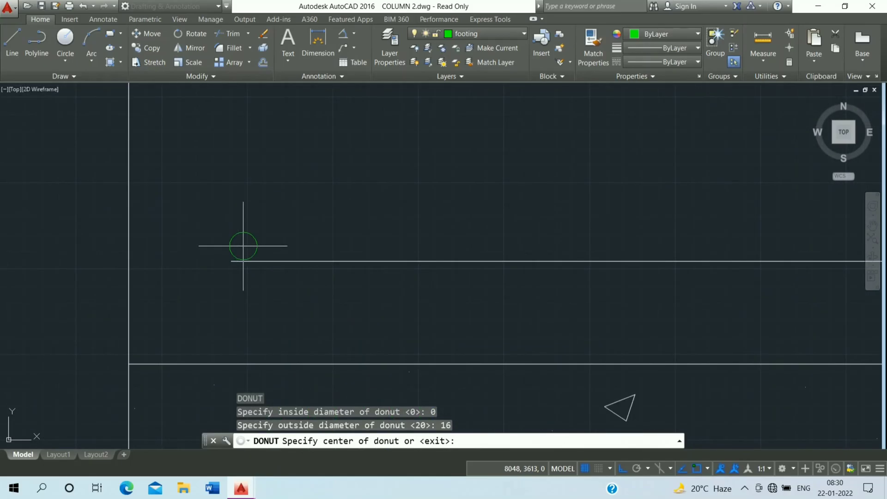
left_click(243, 247)
key("Escape")
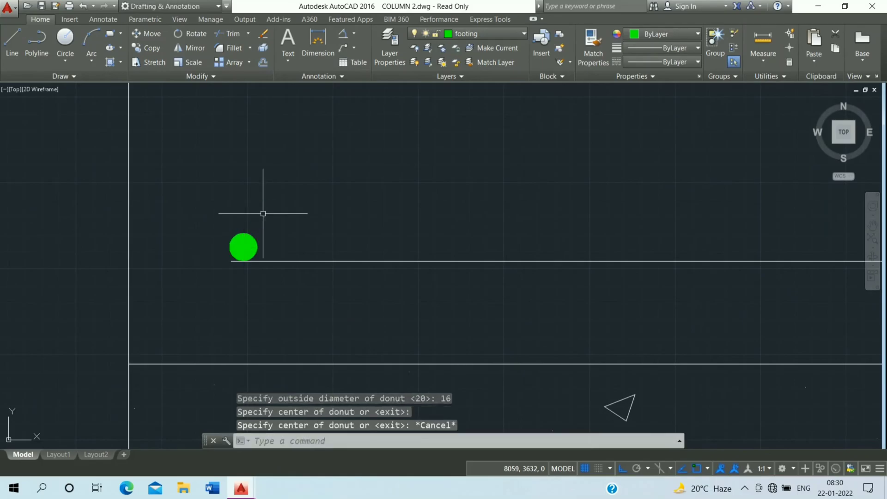
Copy the donut along the bar line as an array of 20 items spaced 170 apart
left_click(148, 48)
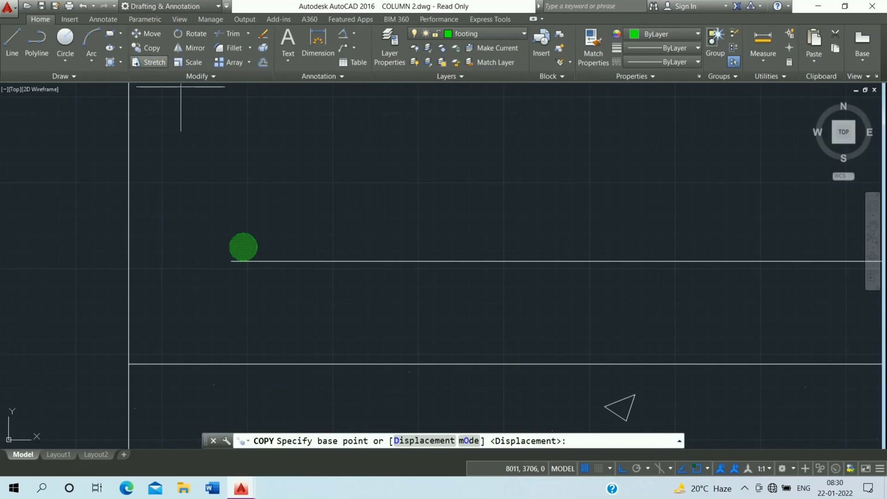
left_click(243, 246)
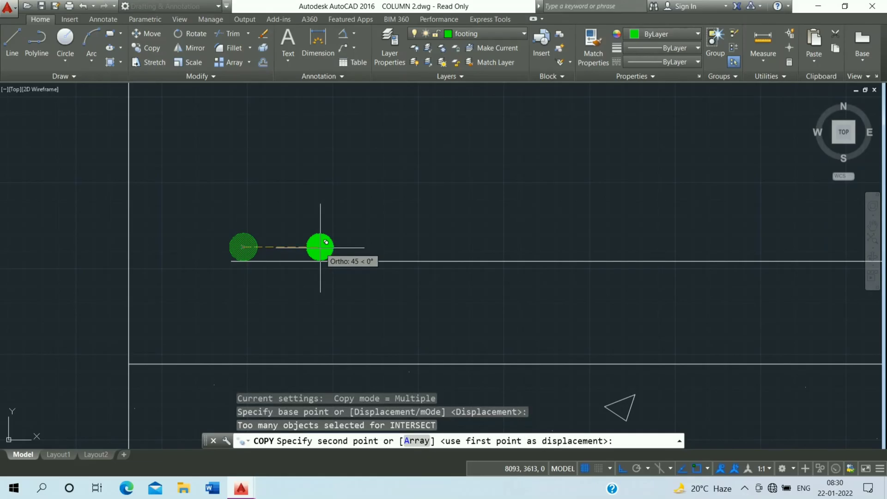
left_click(418, 440)
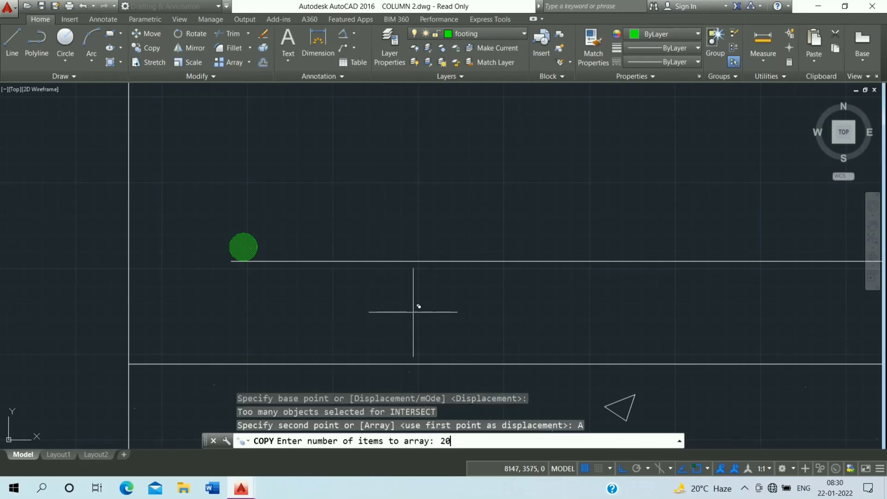
key("Return")
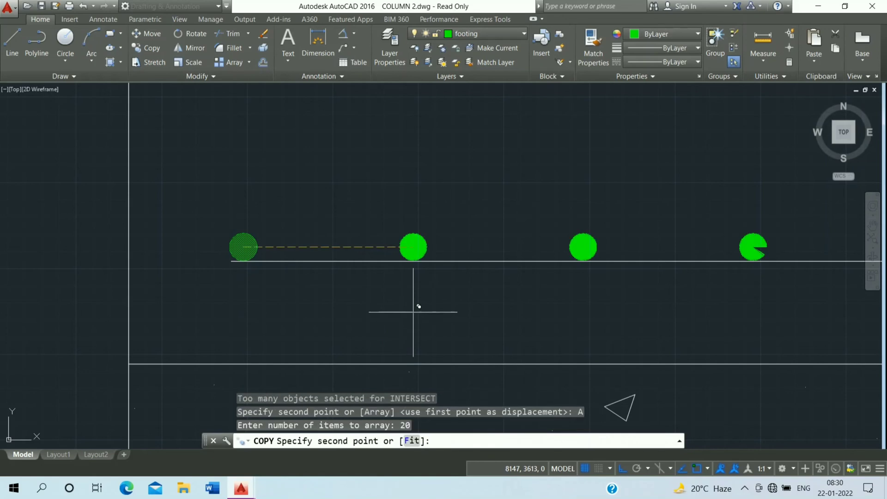
type("170")
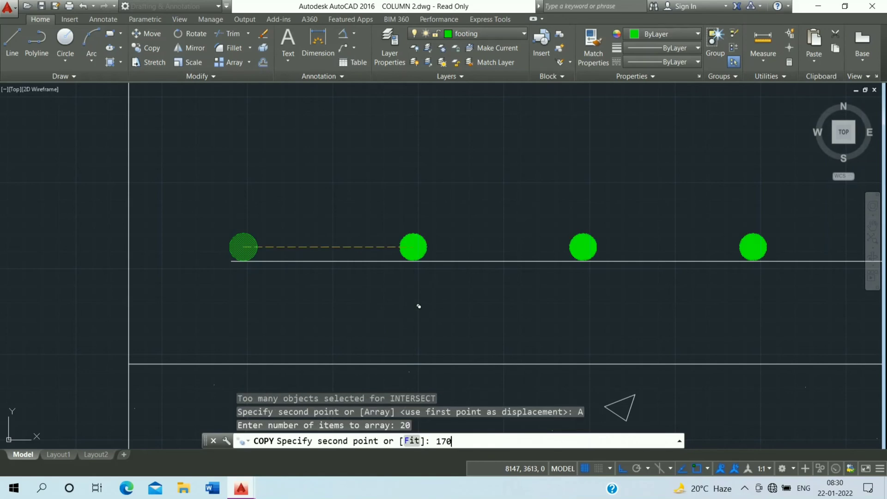
key("Return")
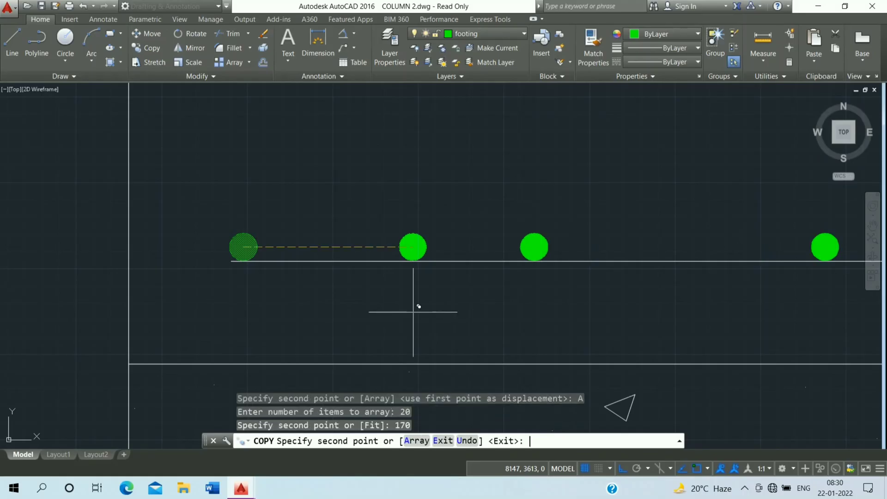
key("Escape")
Erase the surplus donuts that extend past the footing's right edge
scroll(455, 283, "down", 2)
scroll(455, 283, "down", 3)
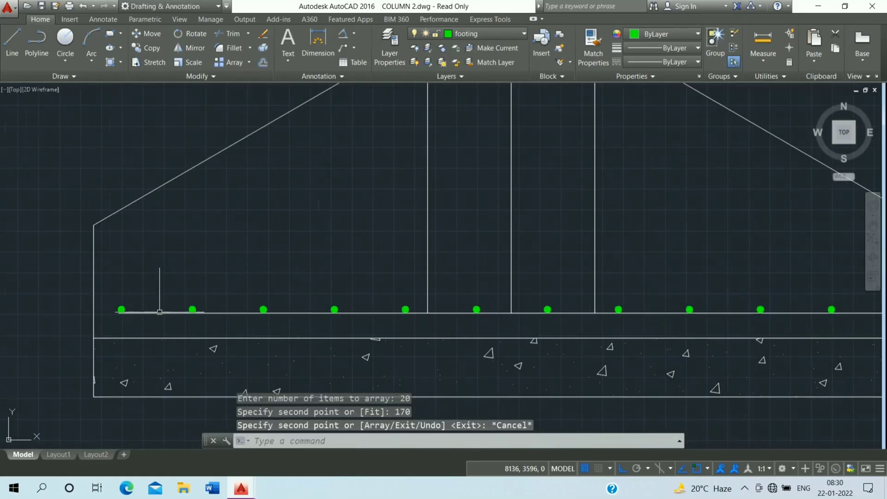
left_click(749, 249)
left_click(471, 369)
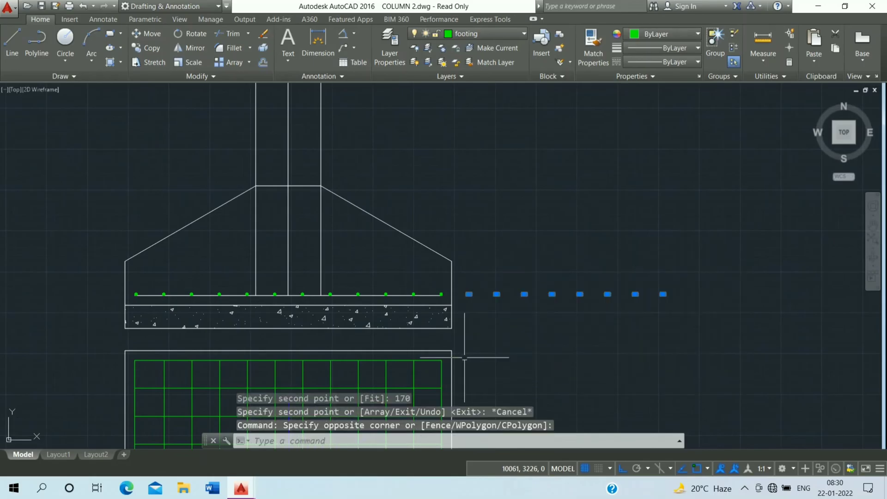
type("e")
key("Return")
scroll(443, 287, "up", 3)
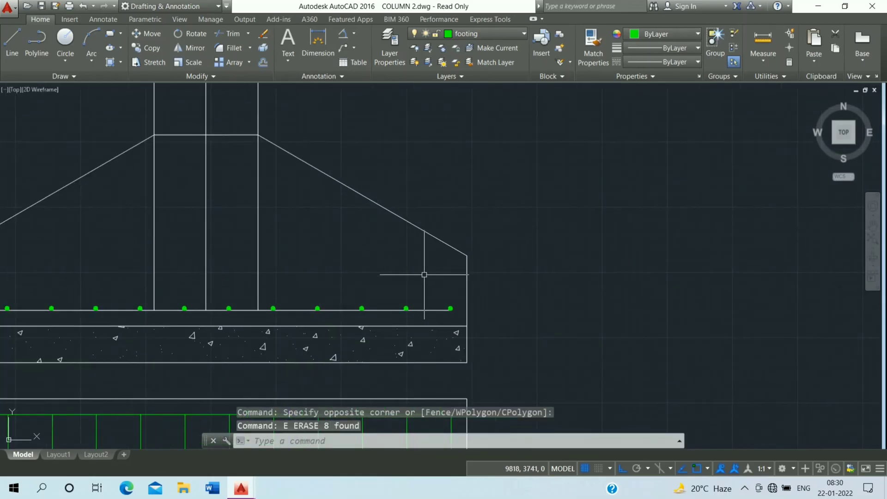
Erase the short horizontal line across the column where it meets the sloped footing
scroll(419, 277, "down", 1)
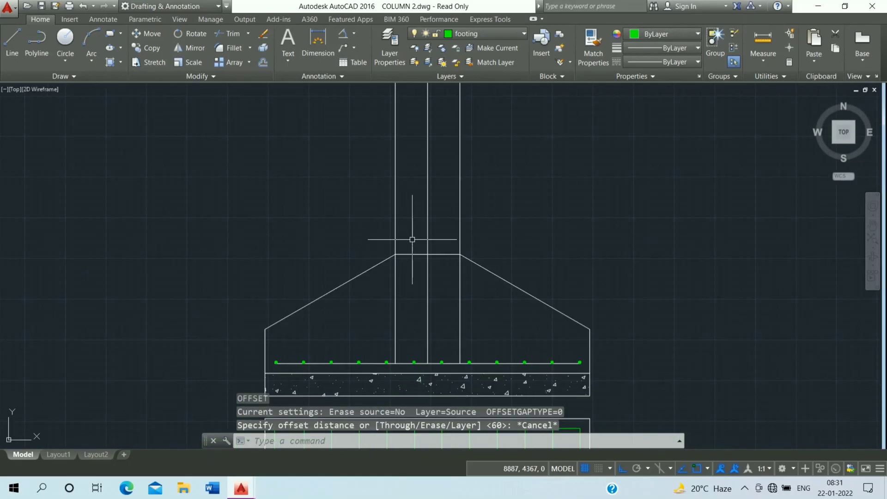
left_click(413, 241)
left_click(412, 293)
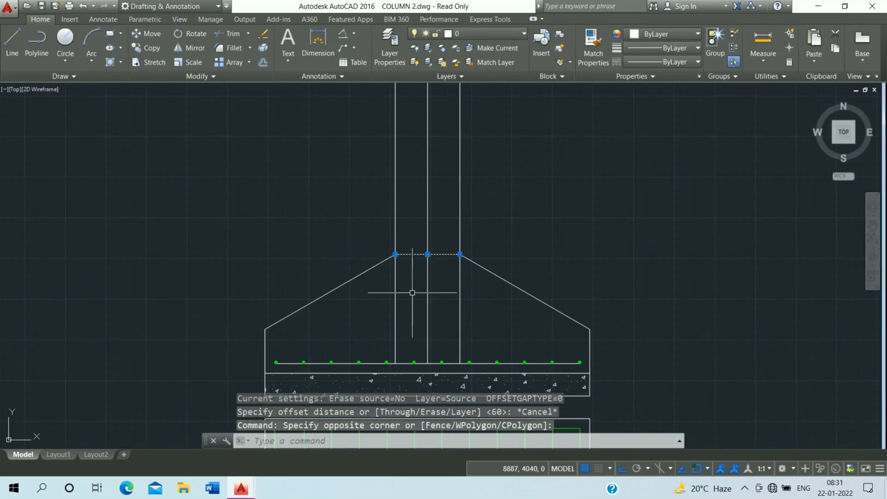
type("e")
key("Return")
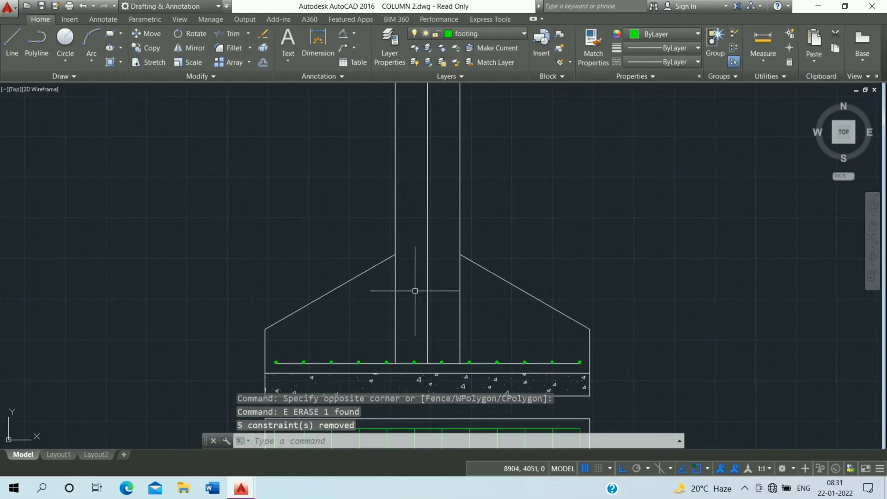
Offset the column's two outer vertical lines inward by 40 to form the vertical bars
type("o")
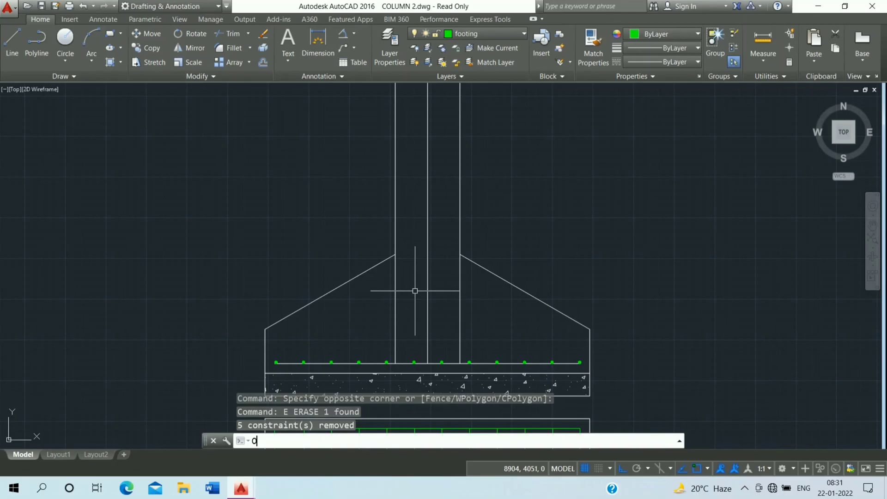
key("Return")
type("4")
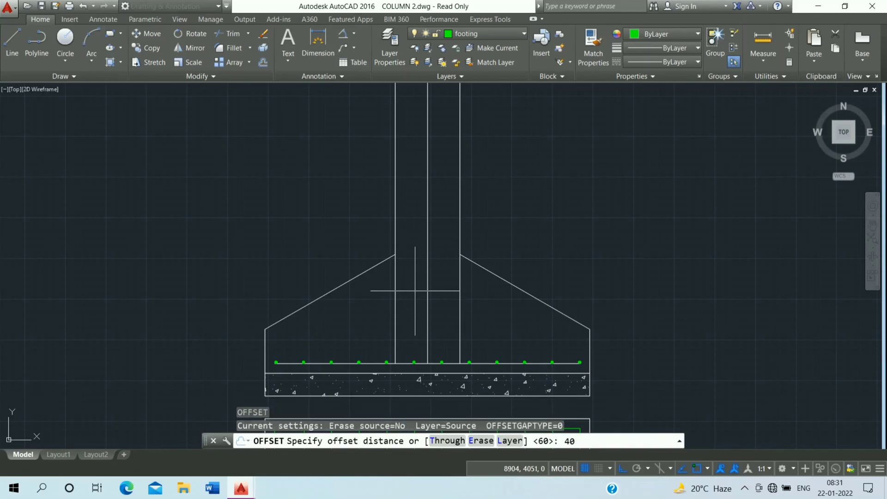
type("0")
key("Return")
left_click(427, 206)
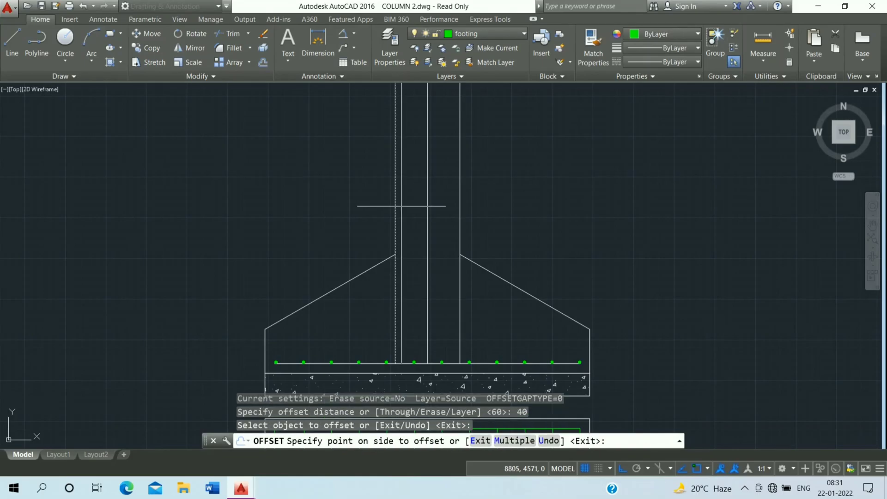
left_click(406, 207)
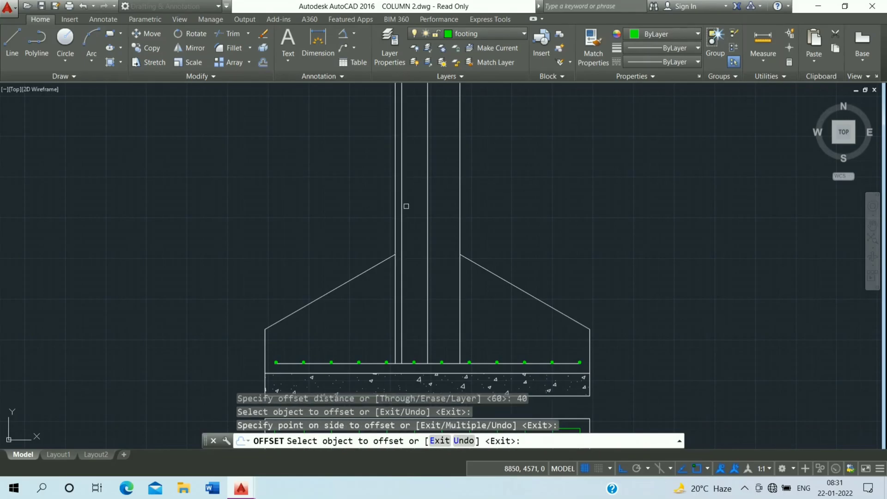
left_click(460, 208)
left_click(447, 217)
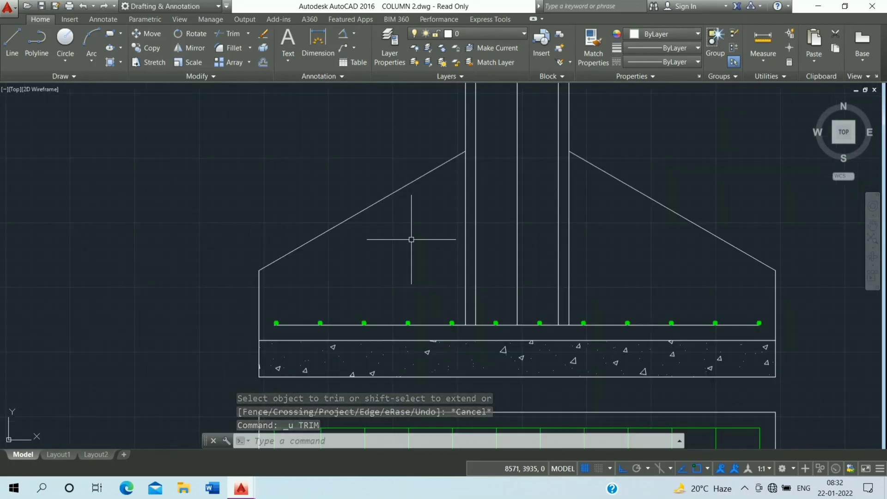
Trim away both outer column lines below the points where the footing's slopes meet them
type("tr")
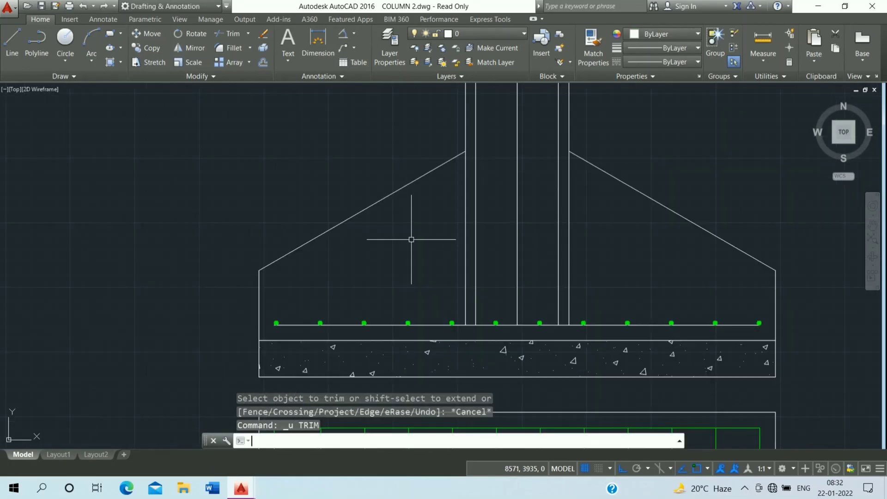
key("Return")
key("Return")
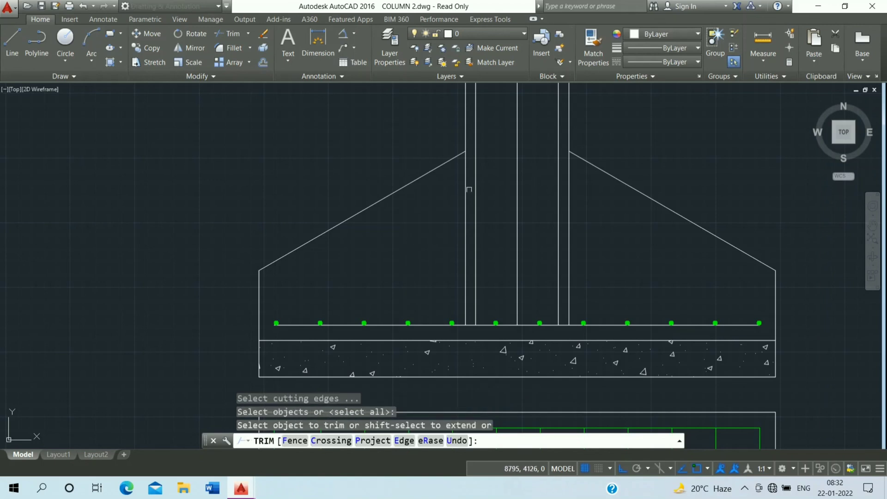
left_click(466, 195)
left_click(564, 201)
left_click(568, 192)
left_click(566, 201)
key("Escape")
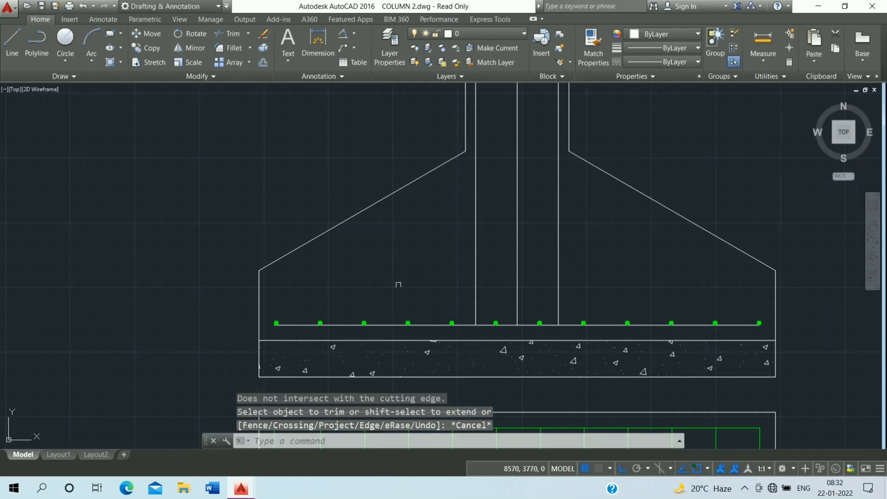
From the left vertical bar's lower end, draw a line 16 up and about 355 outward to the left
left_click(10, 37)
scroll(453, 306, "up", 2)
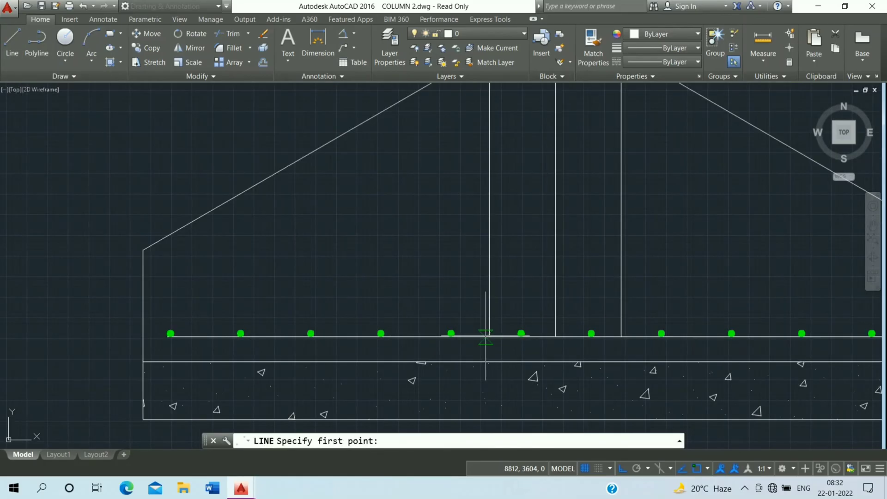
left_click(488, 336)
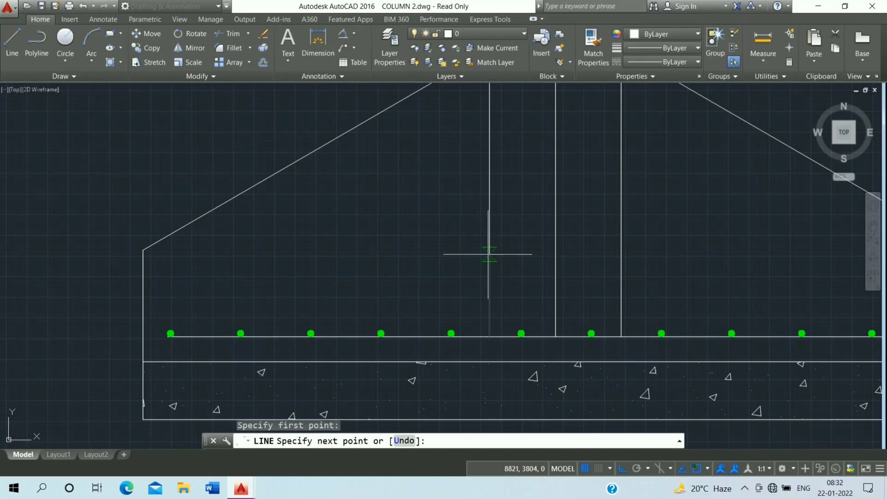
type("16")
key("Return")
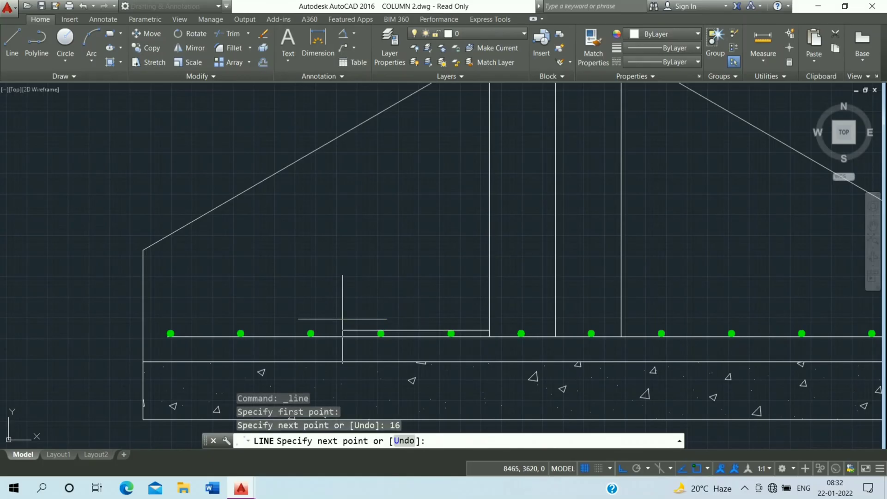
left_click(347, 297)
key("Escape")
From the right vertical bar's lower end, draw a line 16 up and about 330 outward to the right
mouse_move(474, 294)
middle_mouse_down()
mouse_move(469, 301)
mouse_move(349, 264)
middle_mouse_up()
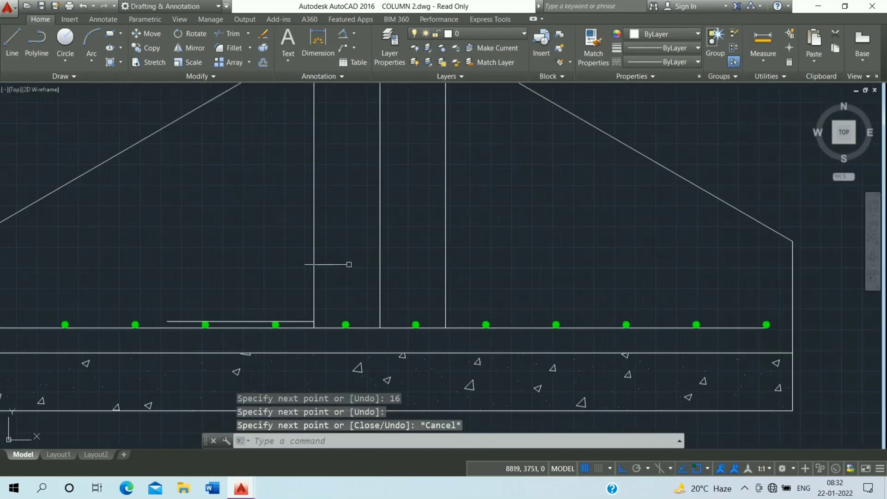
scroll(451, 317, "up", 3)
key("Return")
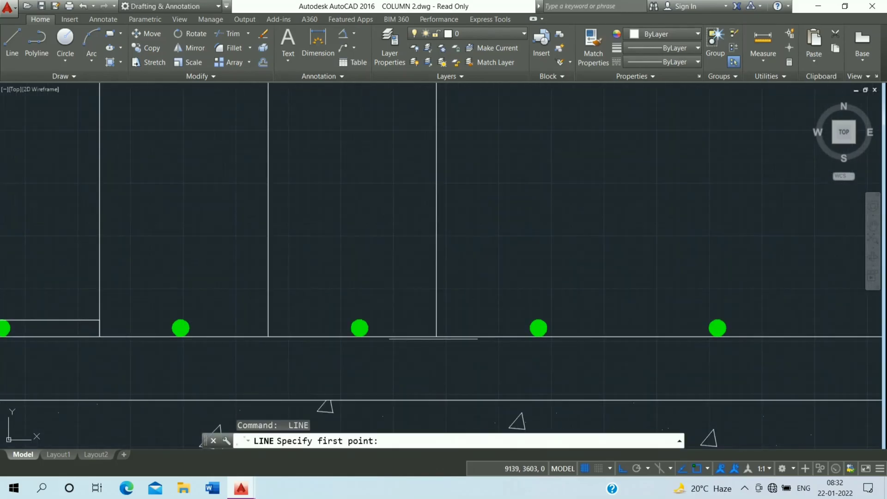
left_click(435, 337)
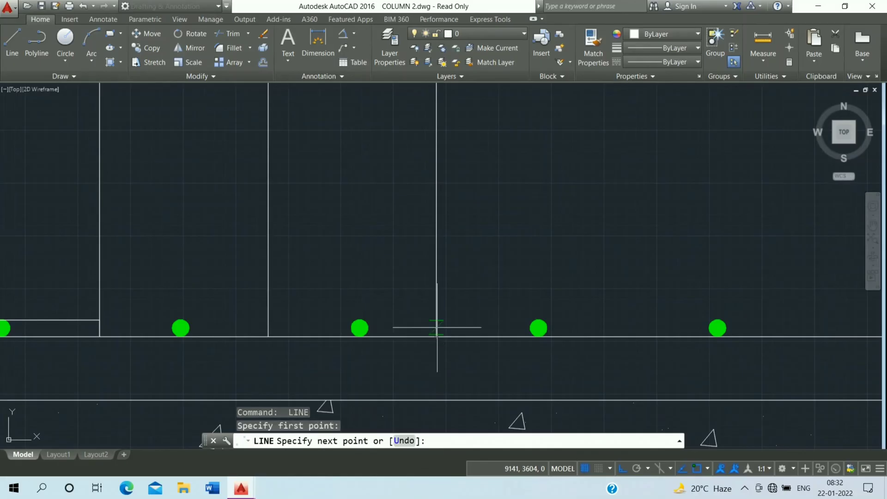
type("16")
key("Return")
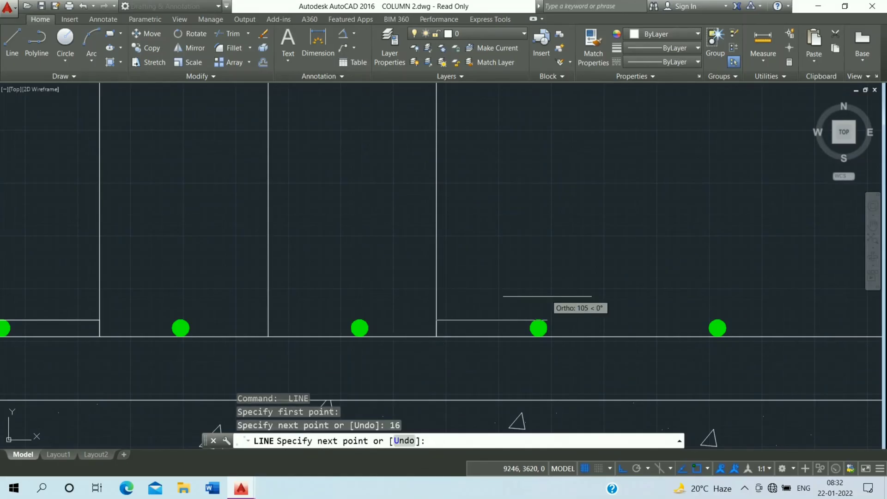
scroll(530, 303, "down", 2)
middle_click_drag(531, 303, 382, 307)
left_click(539, 287)
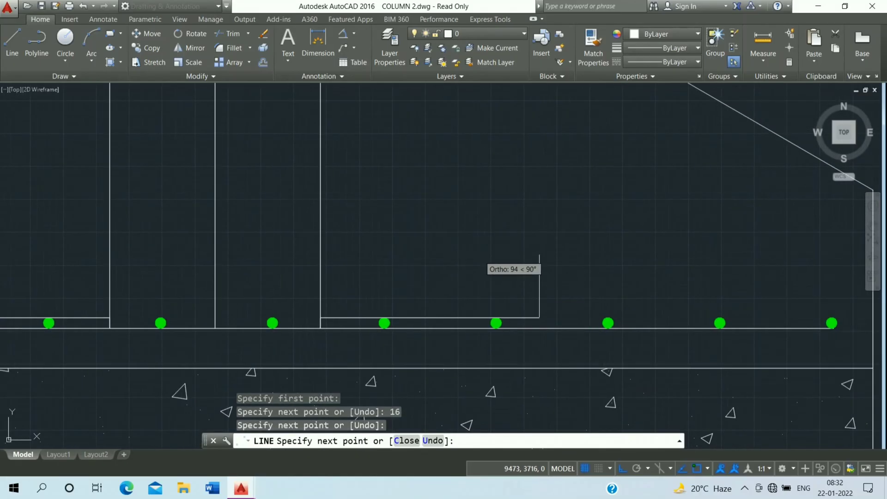
key("Escape")
Erase the two short vertical helper lines at the lower ends of the outer bars
middle_click_drag(343, 333, 629, 270)
left_click(395, 259)
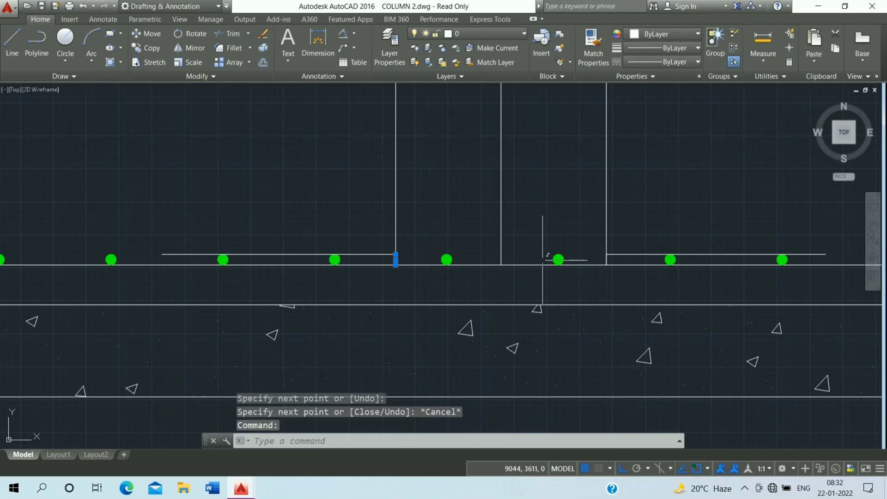
left_click(603, 261)
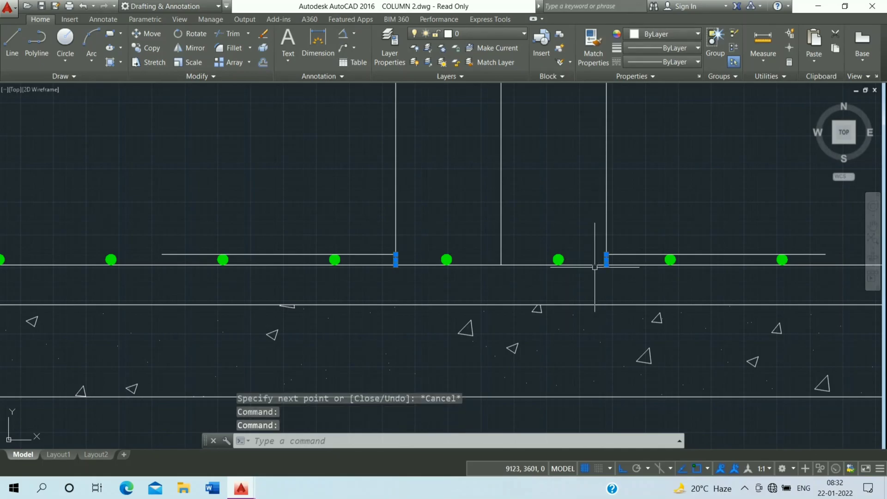
type("e")
key("Return")
Trim the two outer vertical bars below their horizontal legs to leave clean L-shaped corners
type("TR")
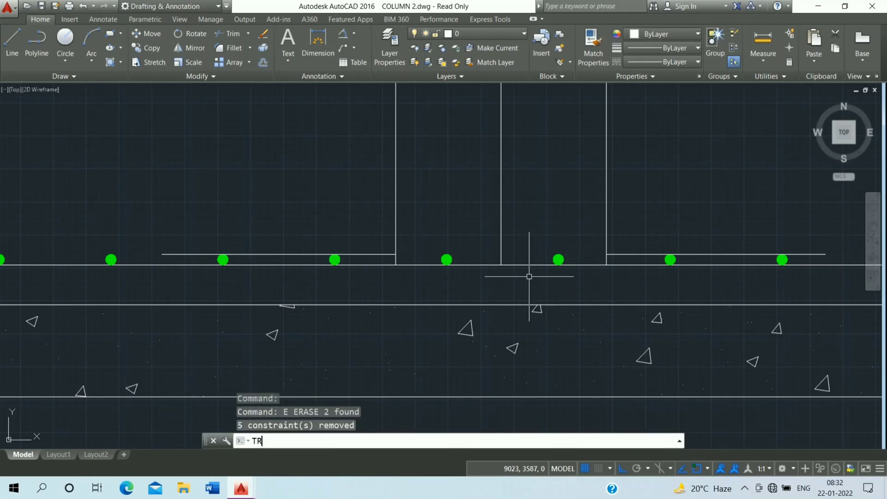
key("Return")
key("Return")
left_click(611, 257)
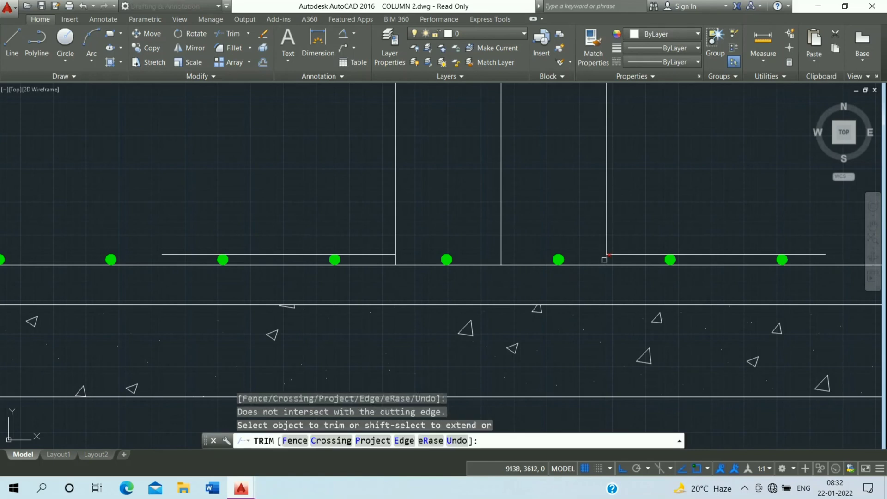
left_click(606, 260)
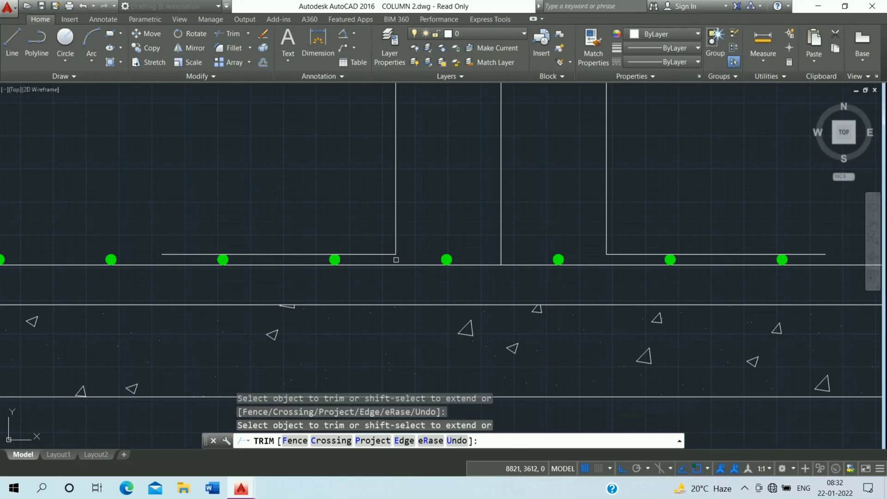
key("Escape")
Move the three vertical column bars and both horizontal legs in the elevation to the column layer
scroll(439, 209, "down", 4)
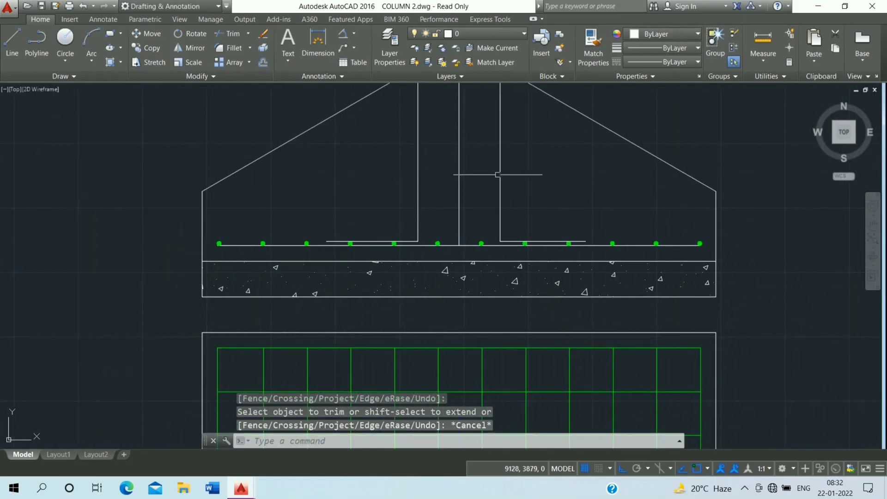
left_click(535, 156)
left_click(411, 199)
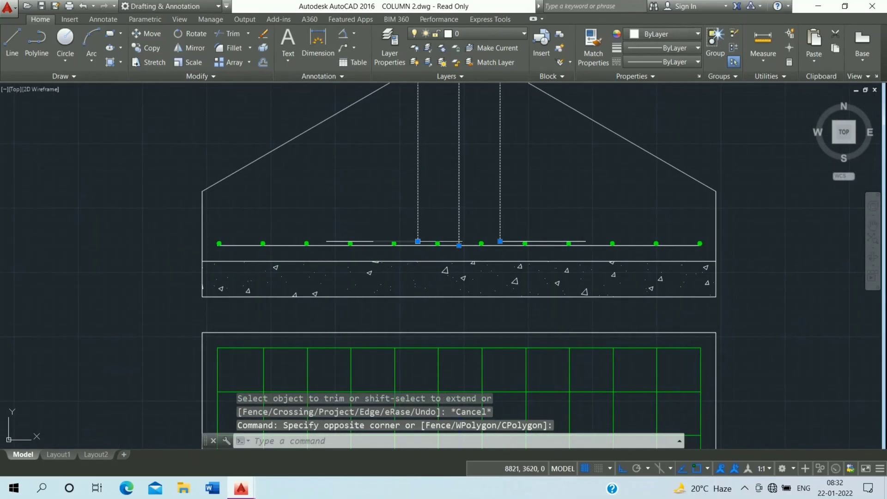
left_click(414, 241)
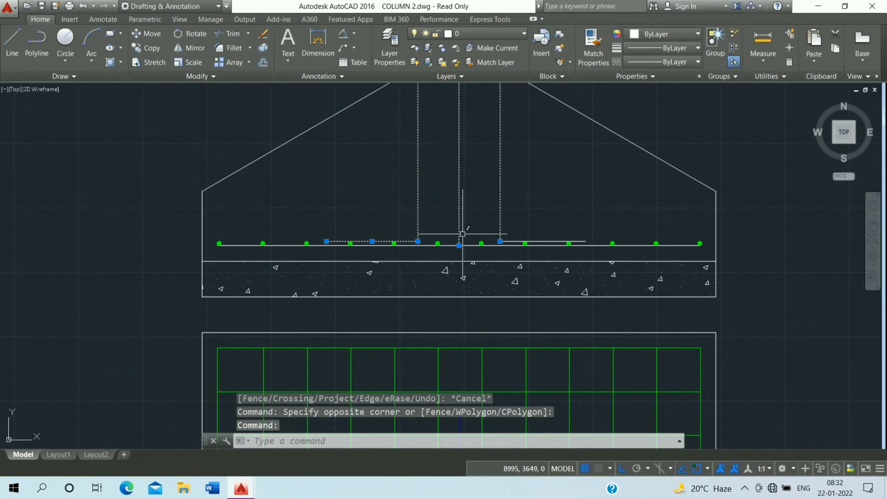
left_click(511, 240)
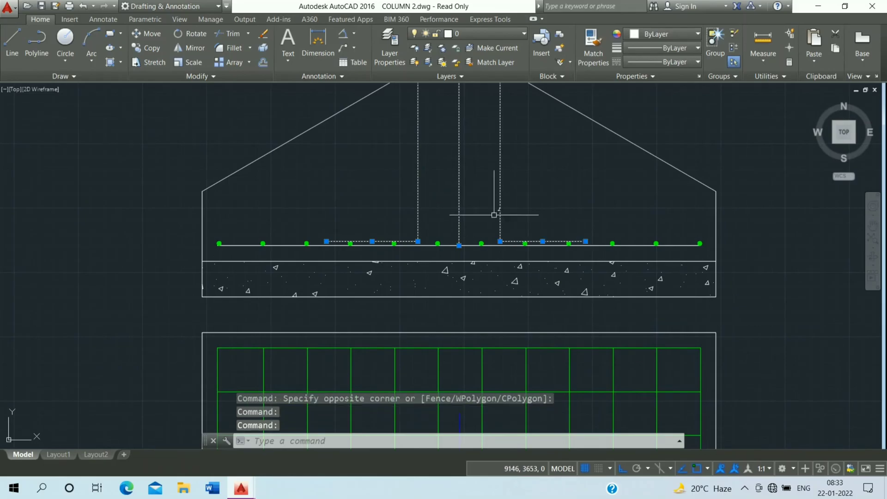
left_click(473, 32)
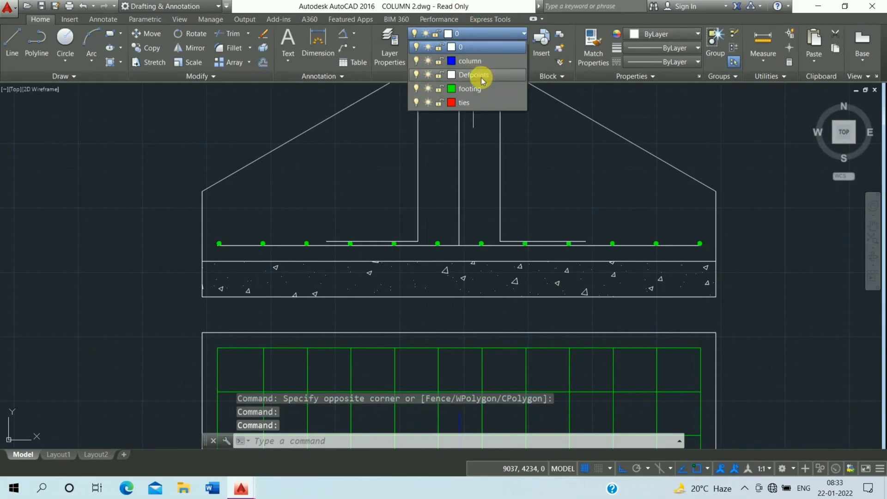
left_click(481, 62)
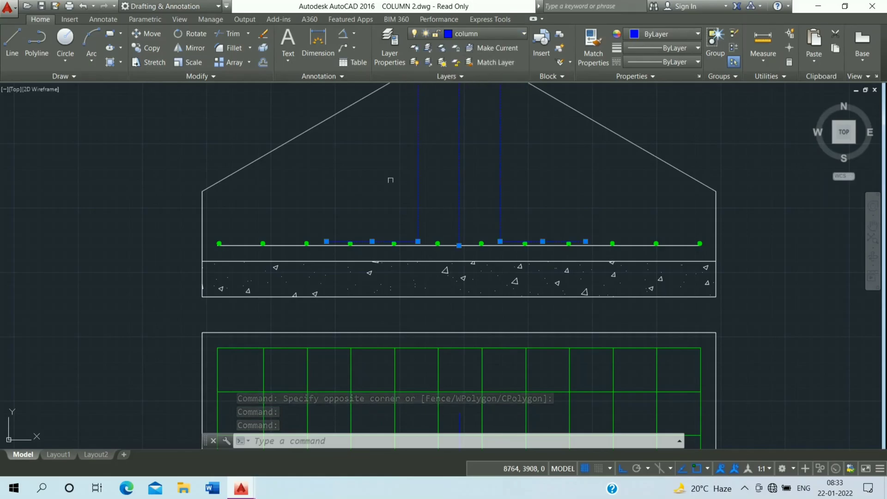
key("Escape")
scroll(375, 193, "down", 4)
middle_click_drag(375, 194, 385, 238)
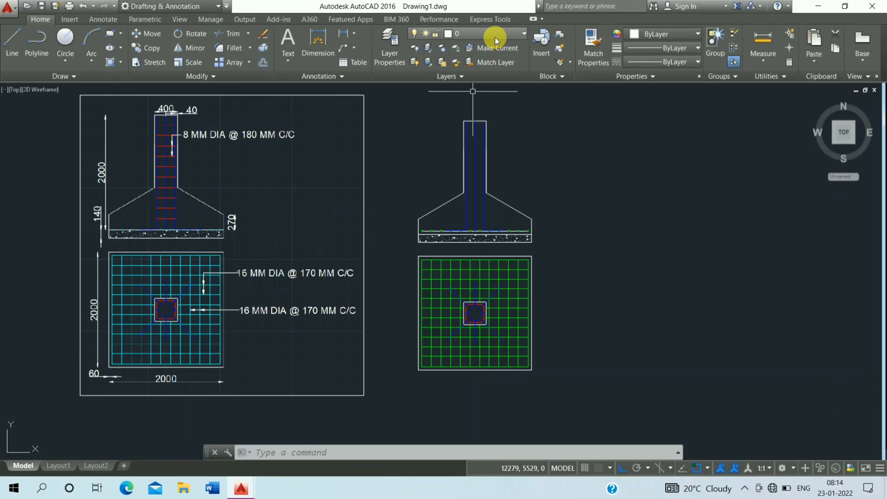
Make the ties layer current and draw a horizontal tie line between the outer bars along the column's top edge
left_click(495, 37)
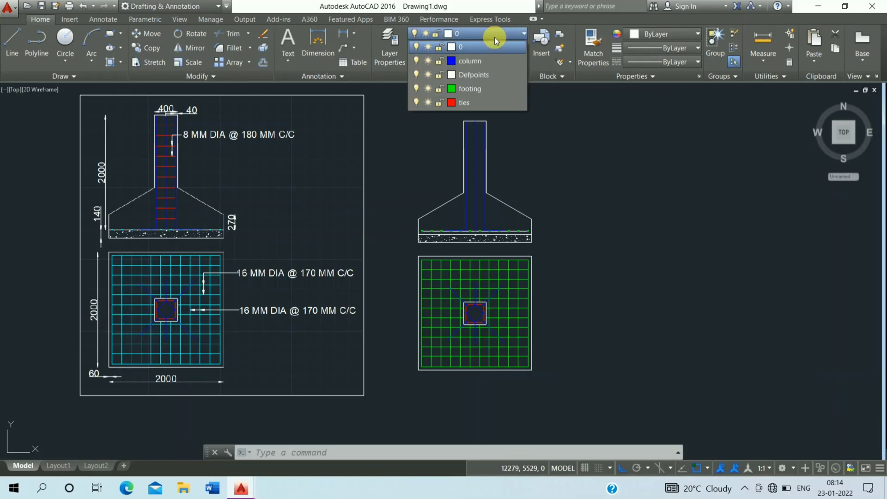
left_click(474, 99)
scroll(464, 123, "up", 2)
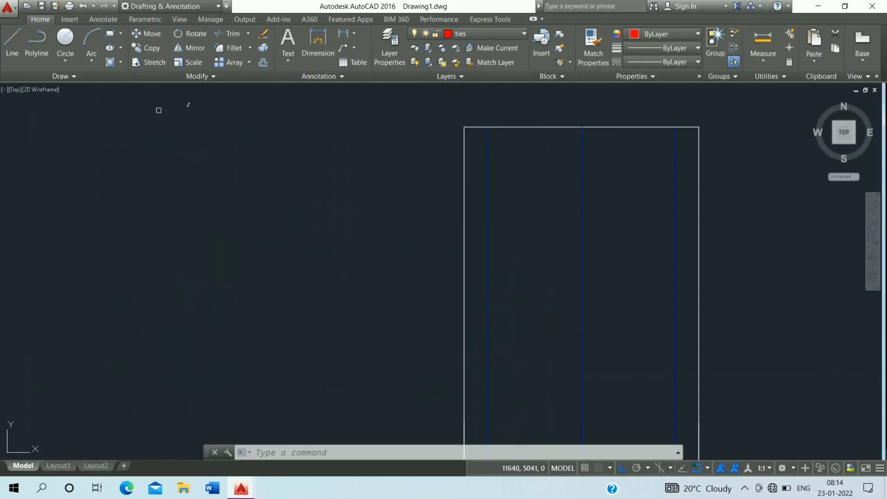
left_click(16, 37)
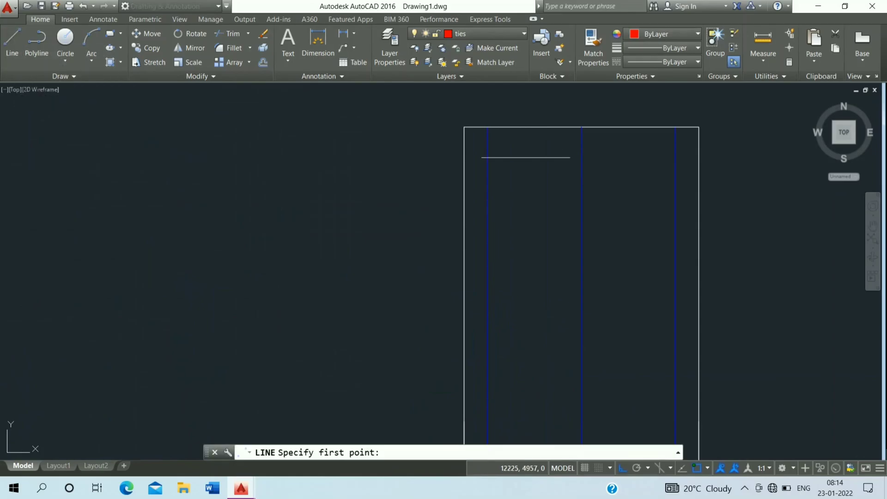
left_click(487, 127)
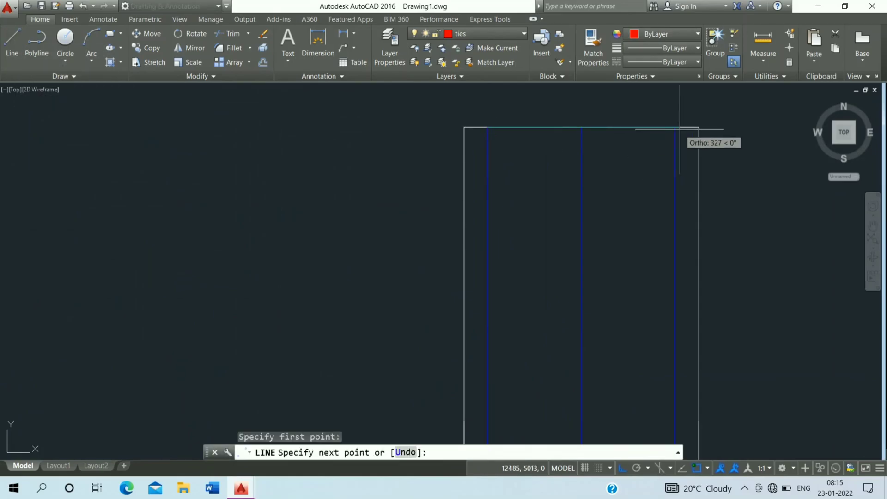
left_click(675, 127)
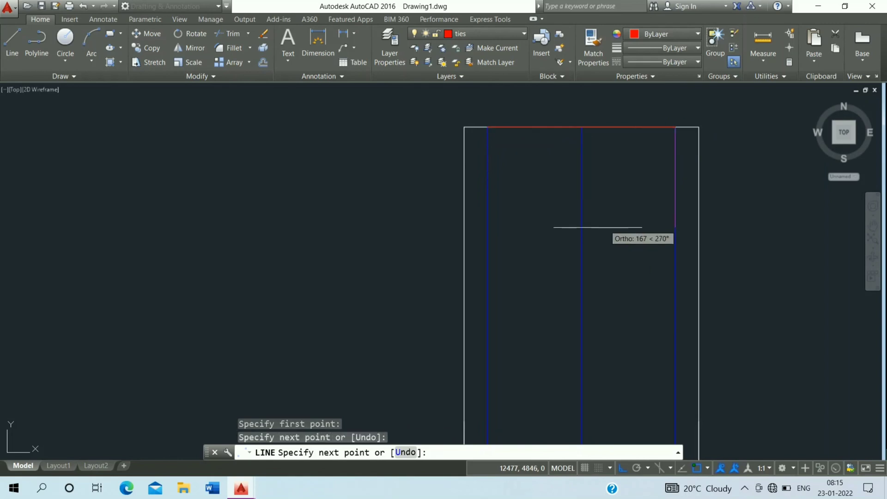
key("Escape")
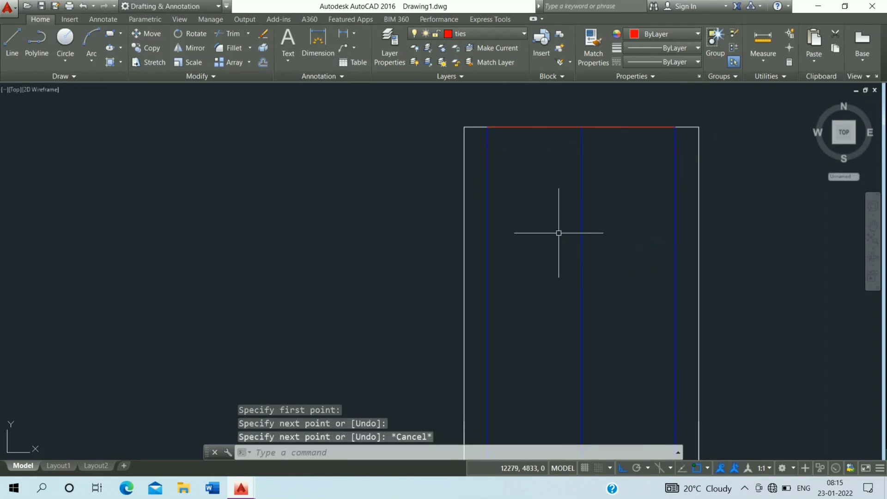
Offset the top tie line downward repeatedly at 180 spacing, down the column and into the footing
type("o")
key("Return")
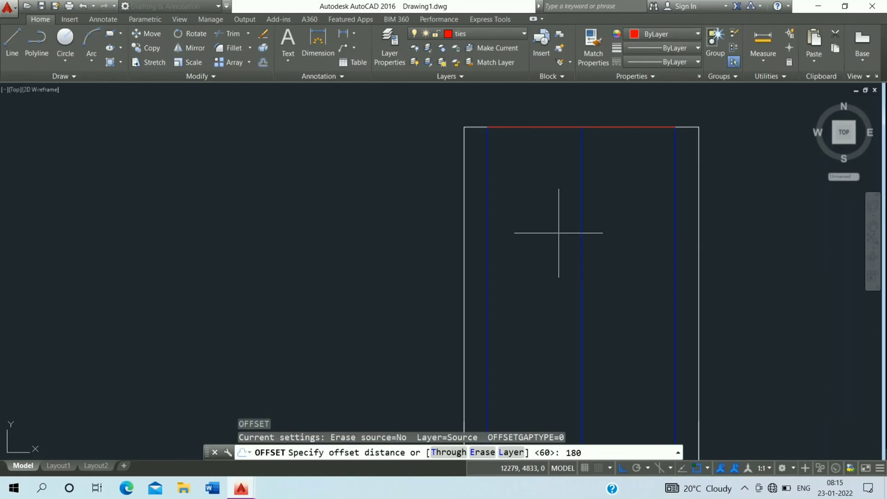
key("Return")
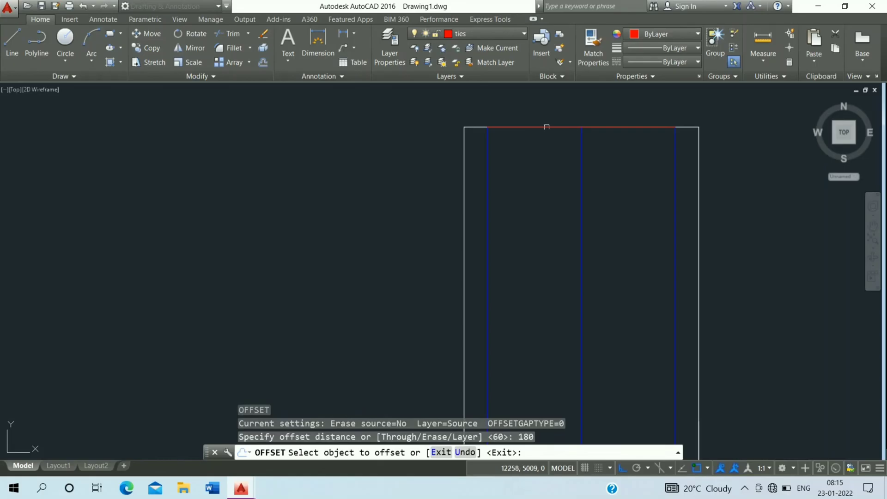
left_click(547, 125)
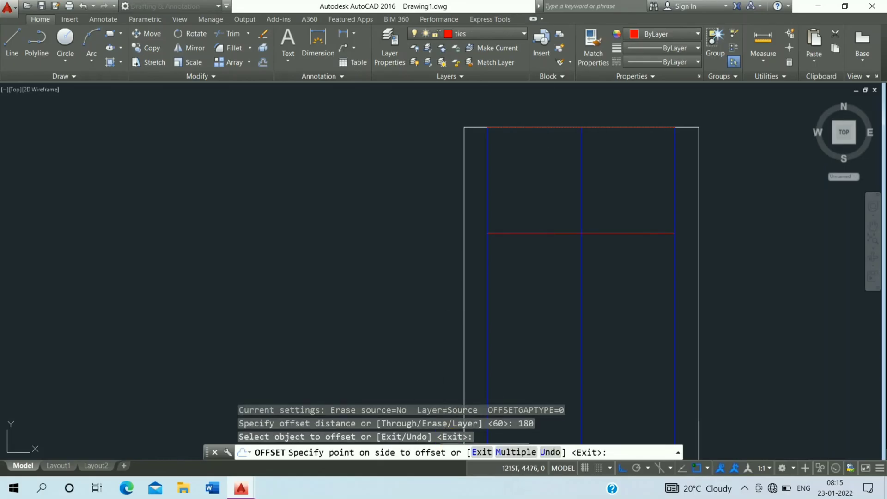
left_click(514, 452)
scroll(534, 331, "down", 3)
mouse_move(531, 323)
middle_mouse_down()
mouse_move(398, 205)
mouse_move(360, 159)
middle_mouse_up()
left_click(510, 215)
left_click(506, 223)
left_click(506, 222)
left_click(506, 223)
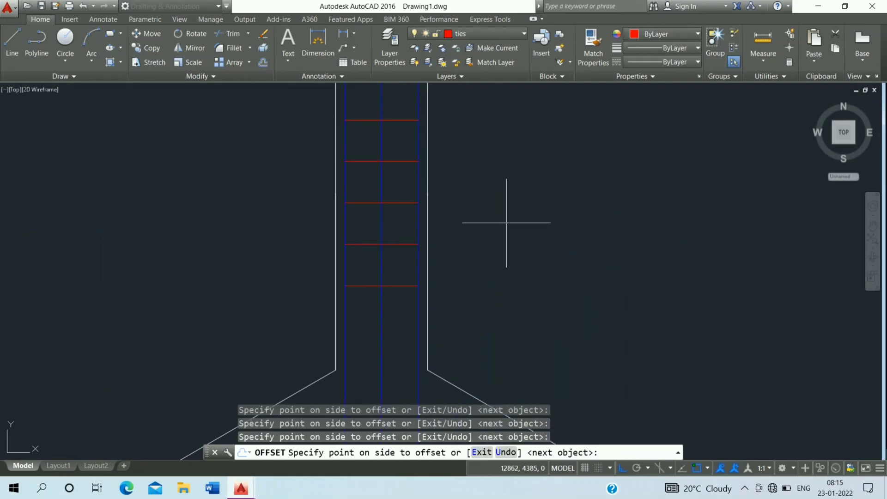
scroll(506, 223, "down", 4)
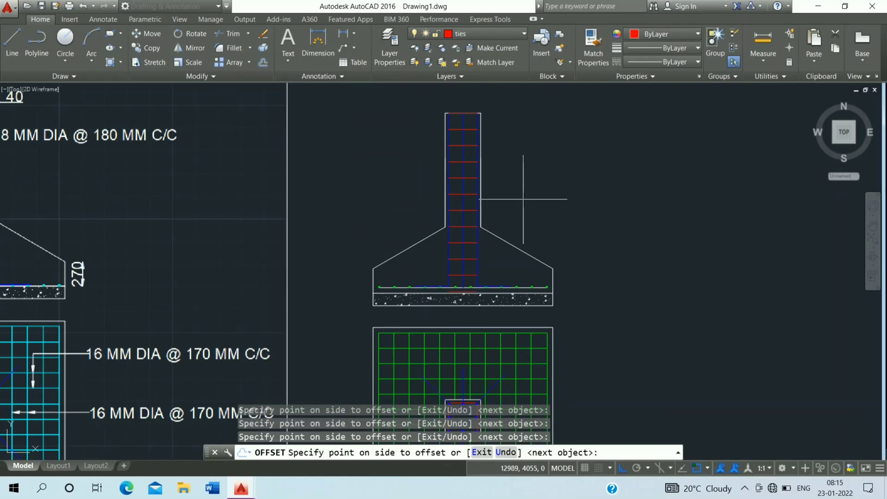
key("Escape")
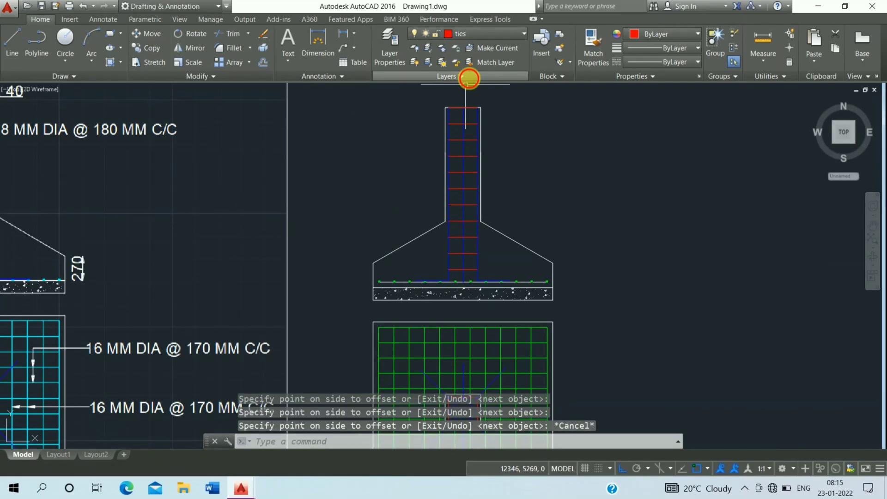
Erase the original tie line on the column's top edge
scroll(469, 114, "up", 5)
middle_click_drag(467, 105, 468, 178)
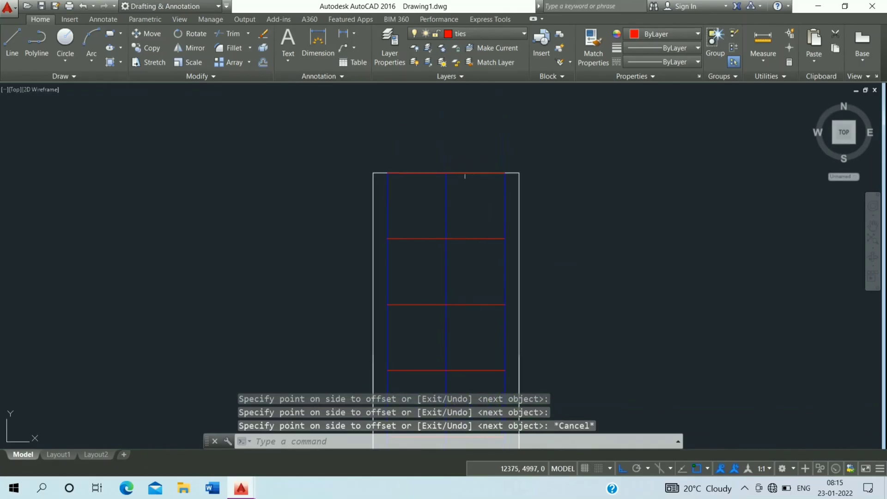
left_click(468, 175)
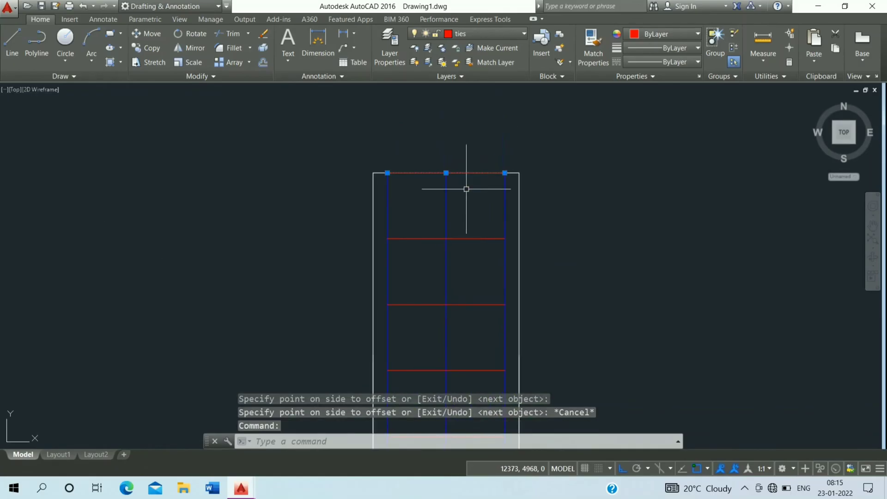
type("E")
key("Return")
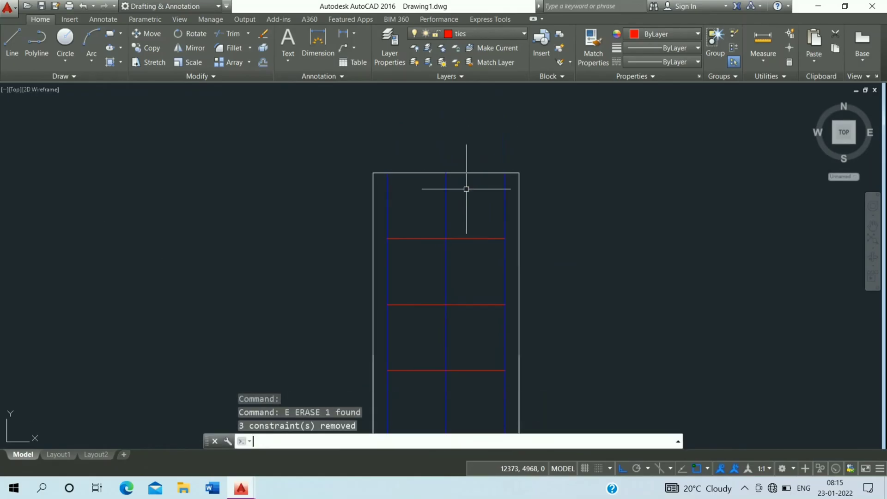
Make layer 0 current and draw a zigzag break symbol across the middle of the column's top edge
left_click(469, 33)
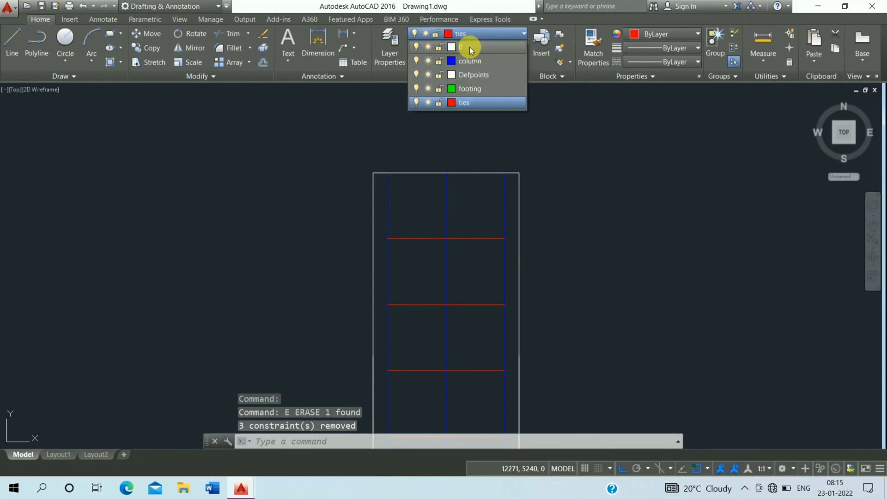
left_click(469, 46)
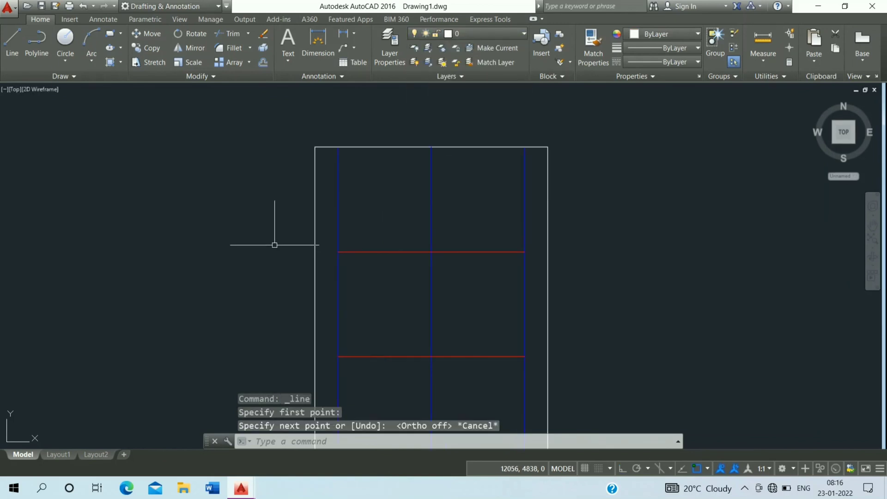
left_click(12, 45)
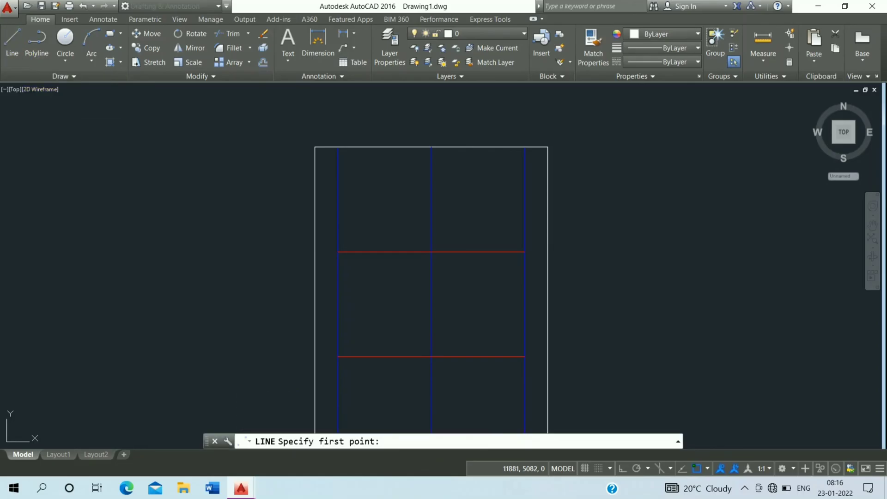
left_click(404, 147)
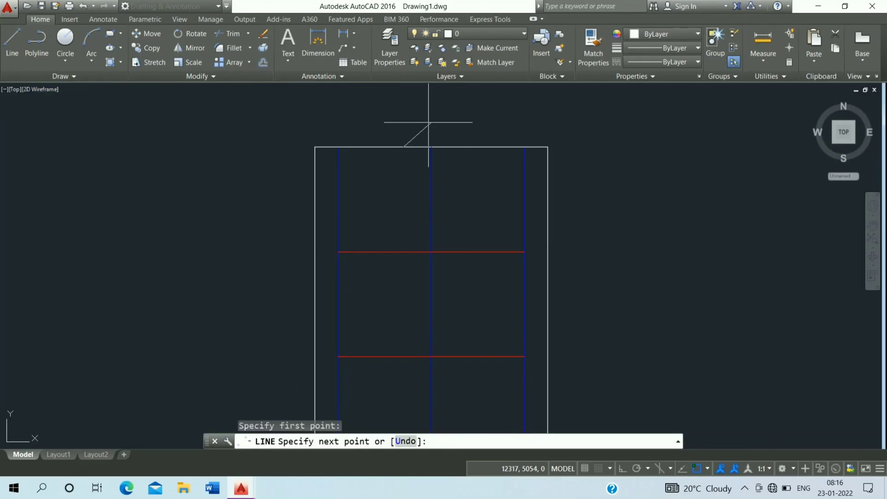
left_click(422, 123)
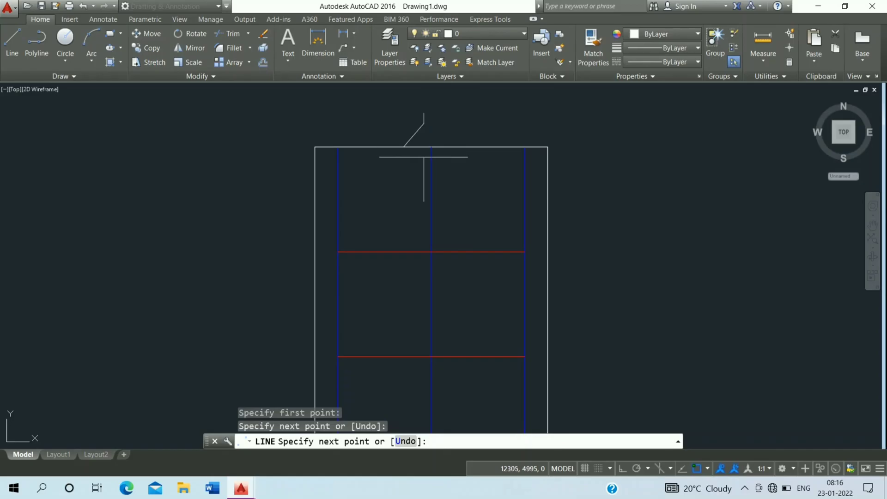
left_click(423, 157)
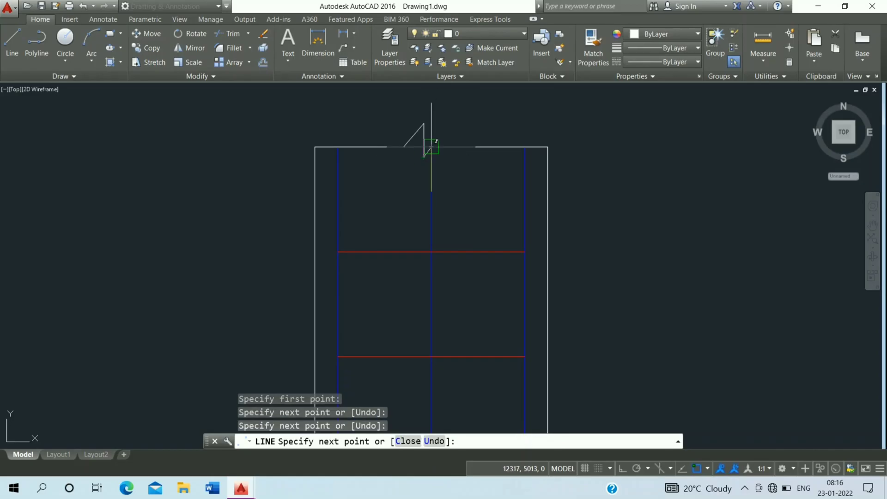
left_click(462, 131)
key("Escape")
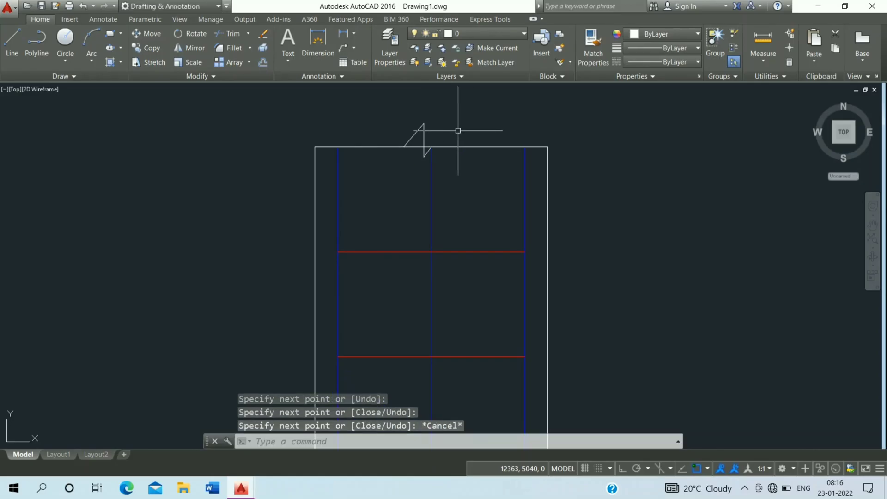
Trim and erase the pieces of the column's top edge that lie inside the break symbol
type("tr")
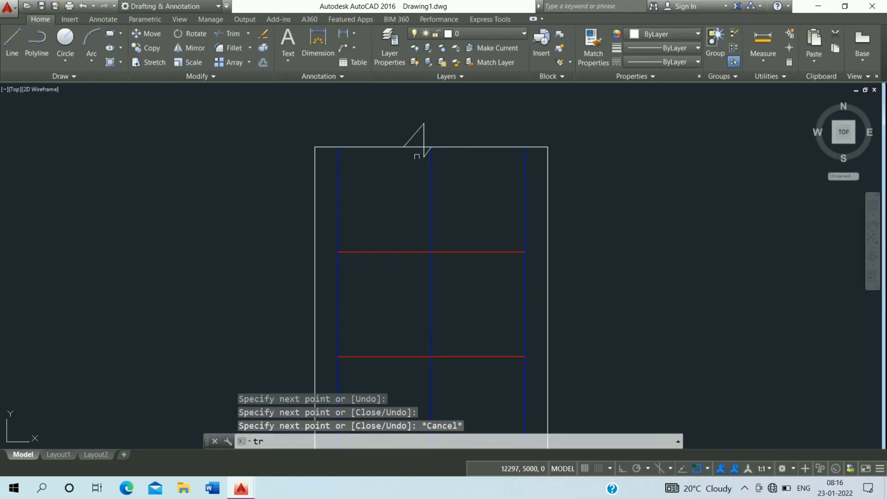
key("Return")
key("Return")
scroll(417, 147, "up", 6)
left_click(376, 145)
left_click(372, 145)
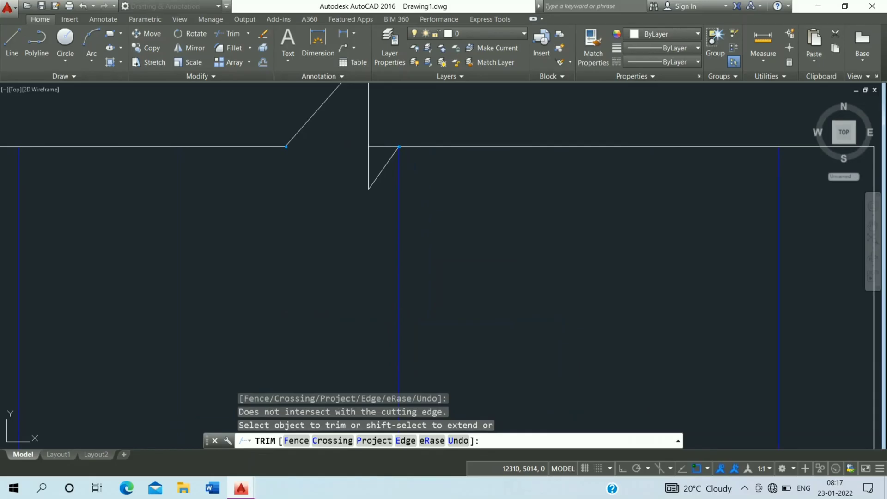
key("Escape")
left_click(383, 146)
type("e")
key("Return")
type("c")
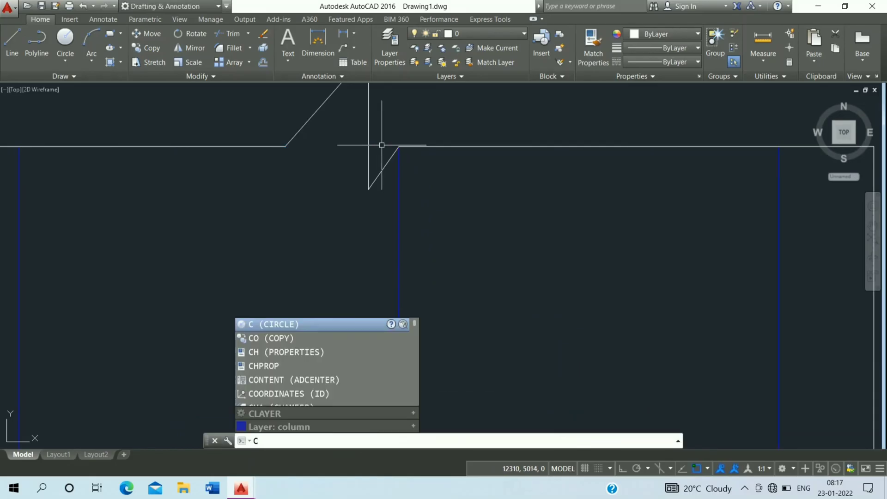
key("Escape")
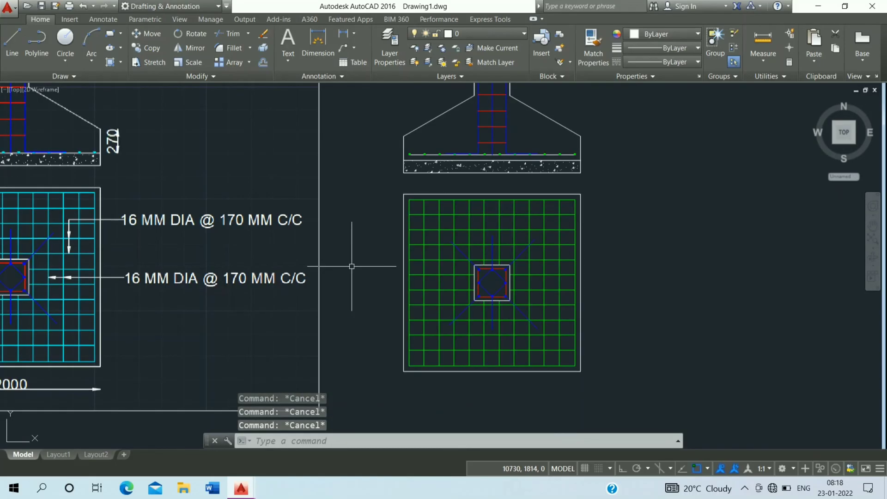
Dimension the left edge of the footing plan, placing the dimension line just outside it
left_click(313, 36)
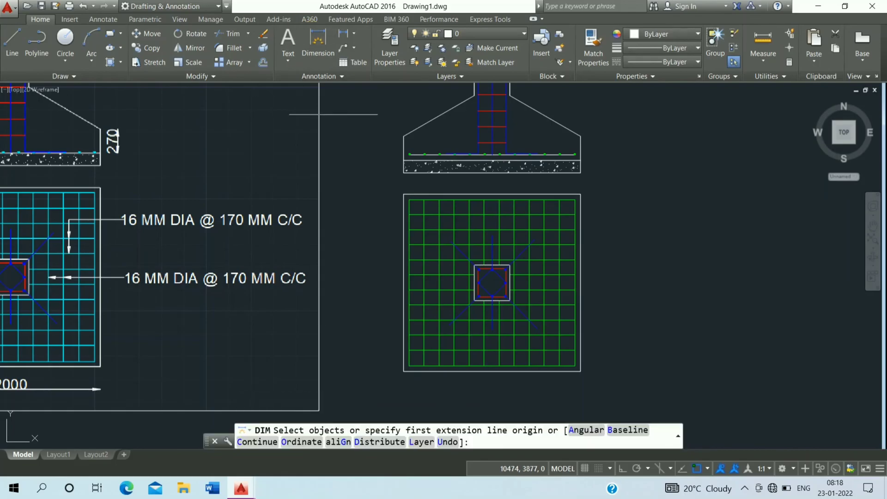
left_click(402, 273)
left_click(385, 298)
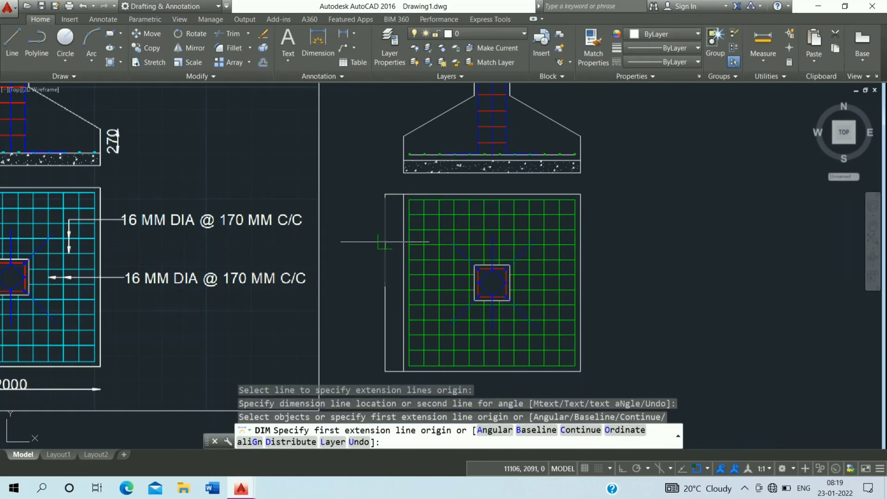
Open the ISO-25 dimension style for modification and suppress both extension lines
key("Escape")
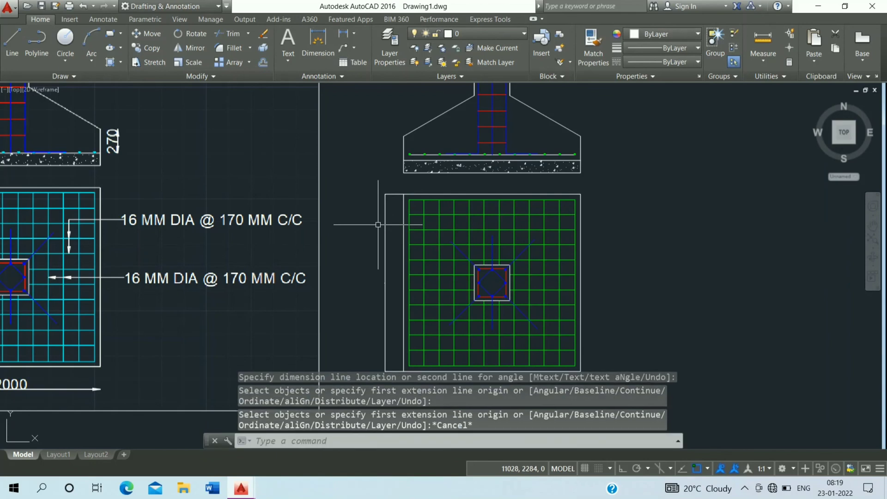
type("d")
key("Return")
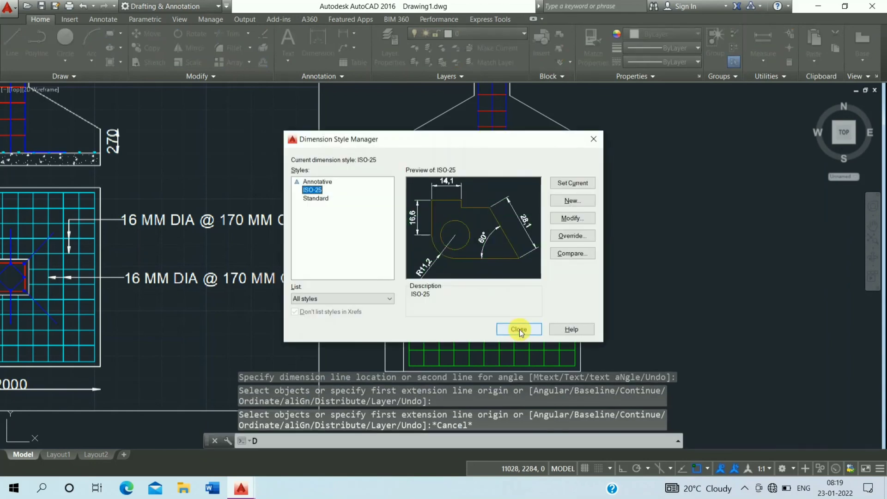
left_click(567, 220)
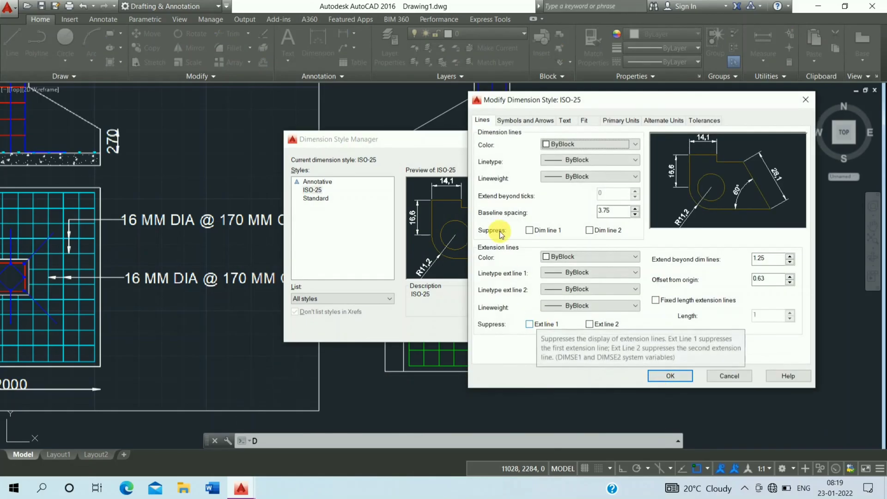
left_click(531, 326)
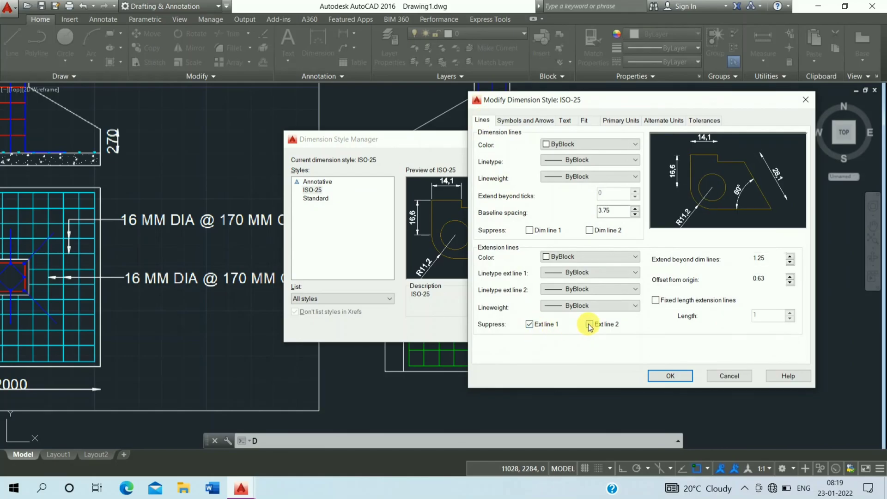
left_click(589, 324)
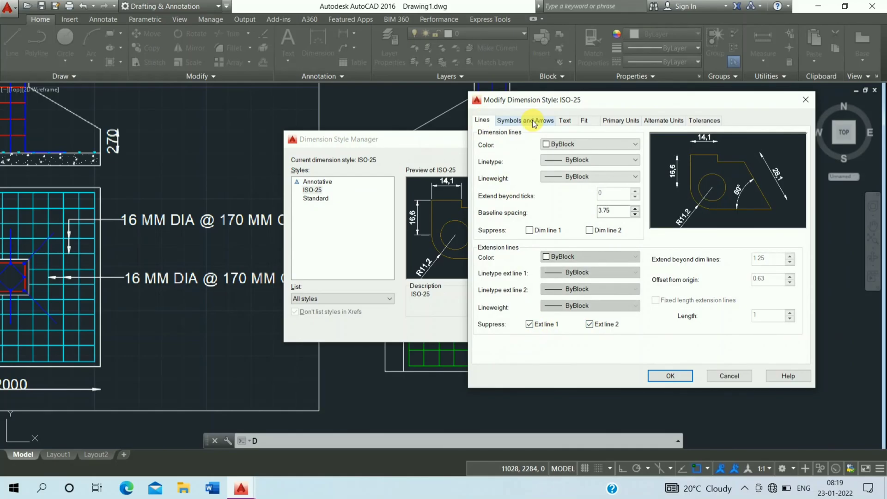
Set the dimension style's arrow size to 80 and its text height to 100
left_click(533, 122)
left_click(502, 235)
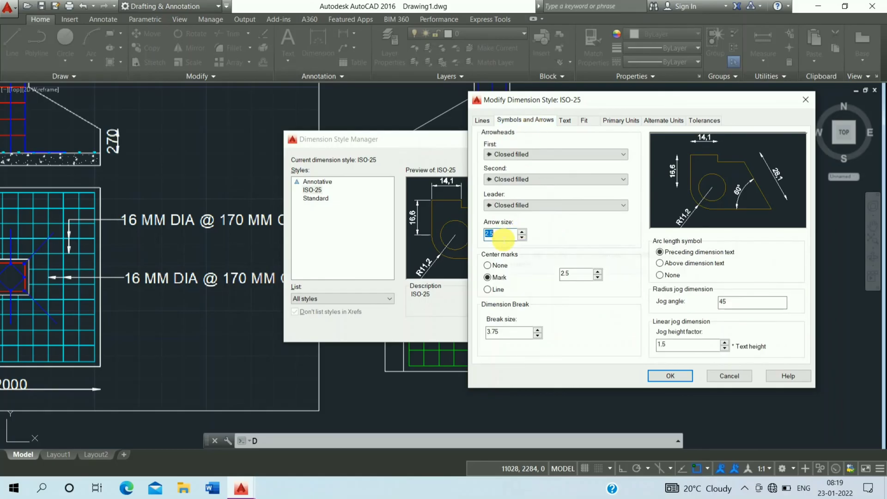
type("80")
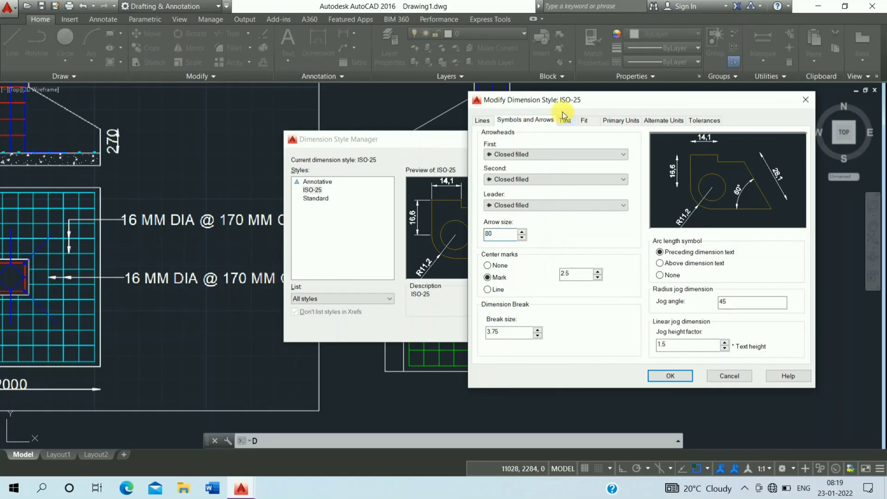
left_click(565, 121)
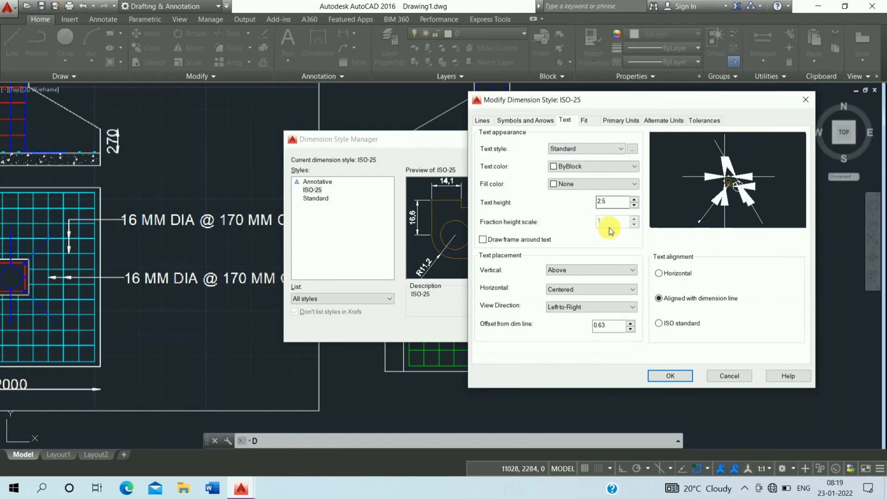
type("100")
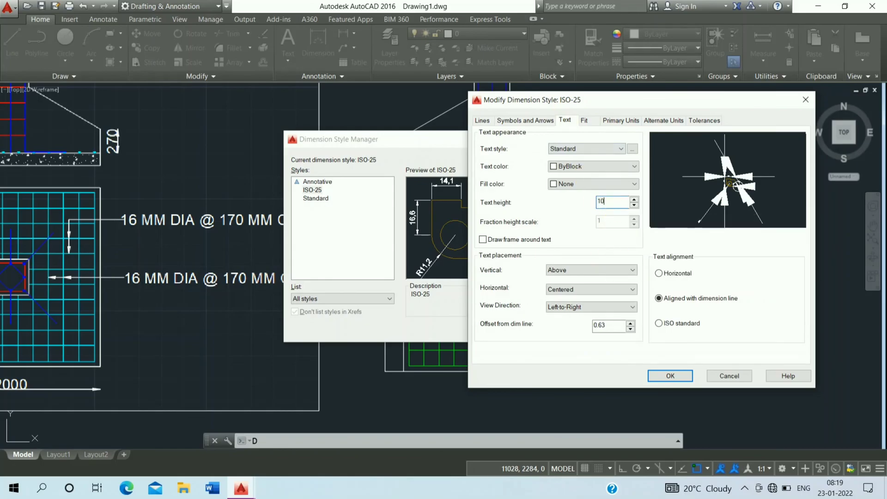
Set the primary units to Decimal with precision 0, save the style and make ISO-25 current
left_click(627, 121)
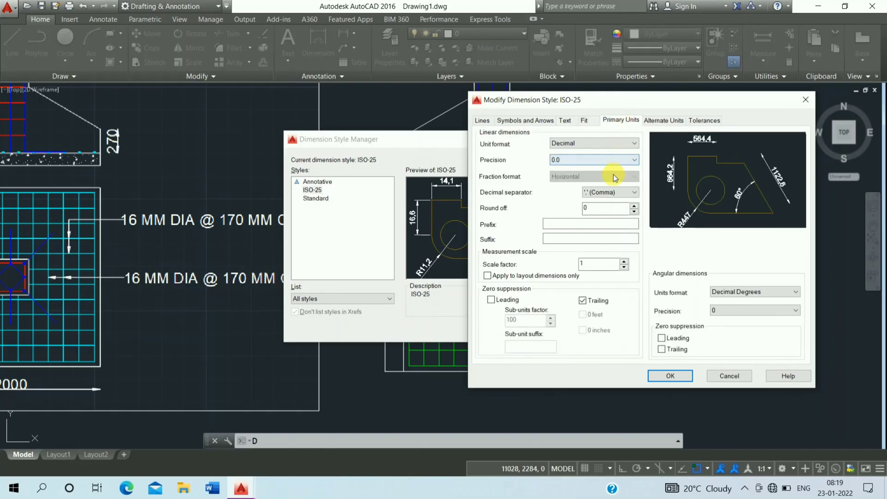
left_click(603, 147)
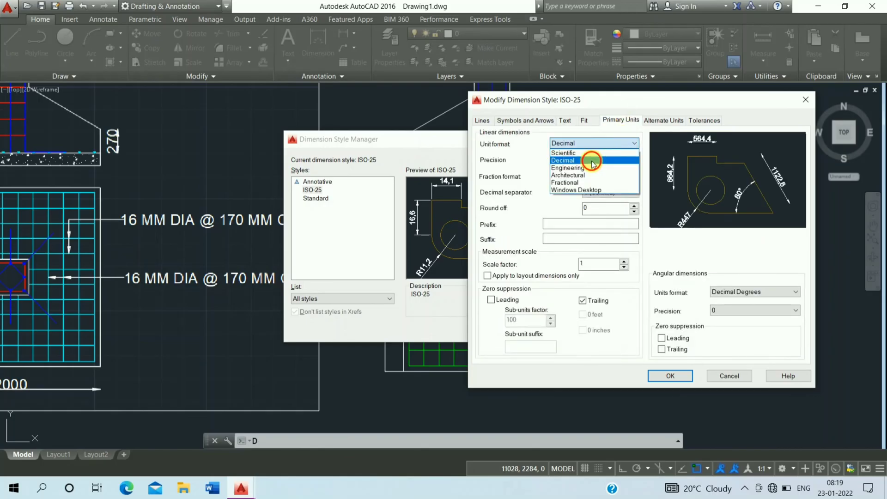
left_click(591, 160)
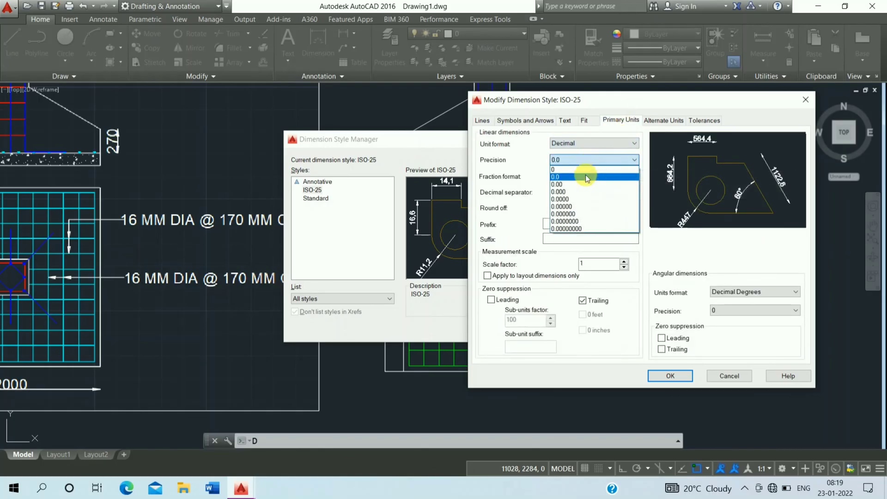
left_click(584, 170)
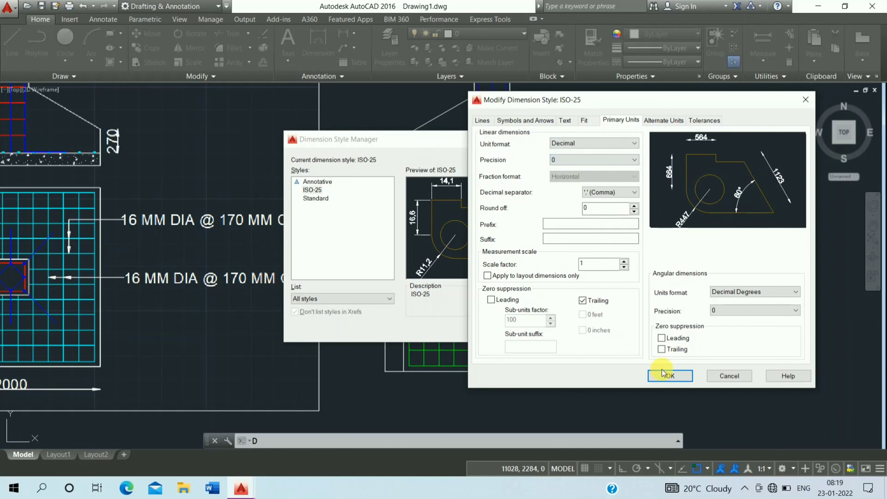
left_click(683, 378)
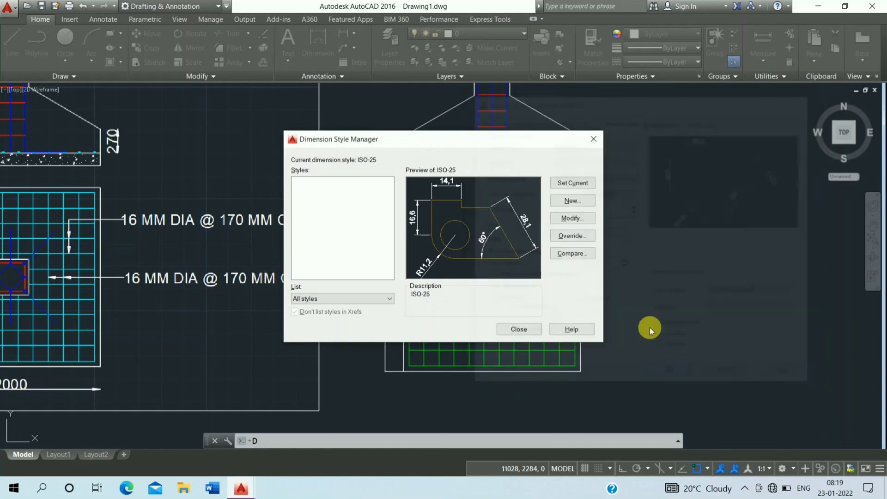
left_click(570, 183)
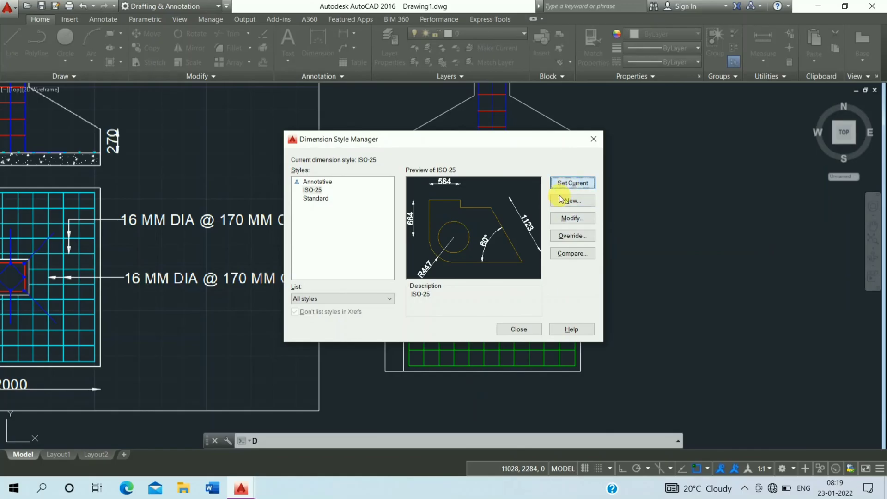
left_click(519, 330)
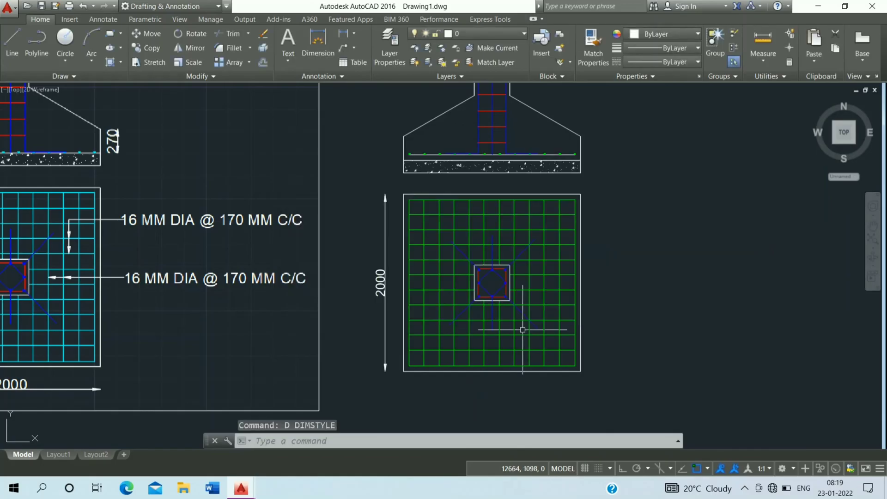
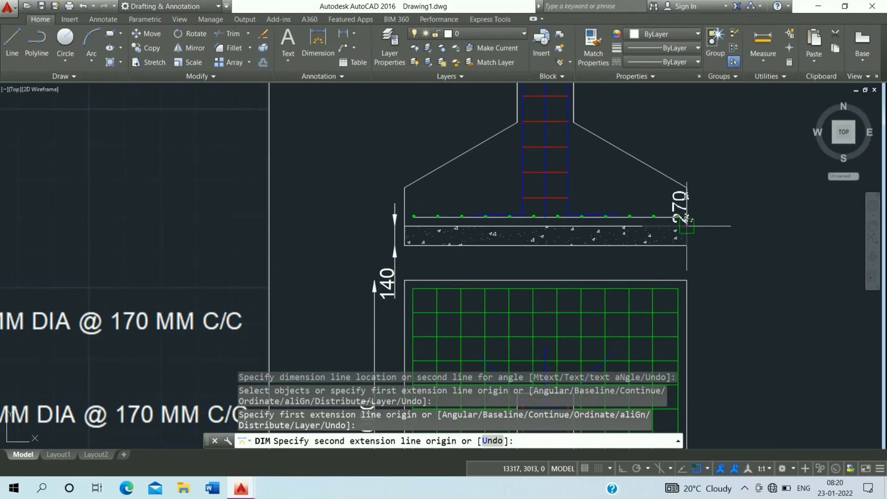
Dimension the elevation footing's right vertical edge and the horizontal cover between the plan outline and the mesh at the upper-right corner
left_click(712, 225)
middle_click_drag(712, 225, 585, 202)
left_click(560, 223)
left_click(560, 257)
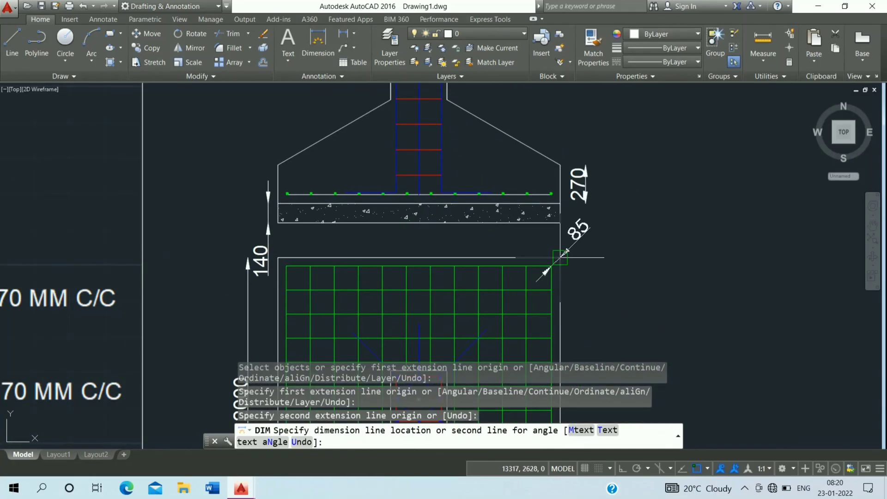
left_click(593, 239)
scroll(500, 208, "down", 3)
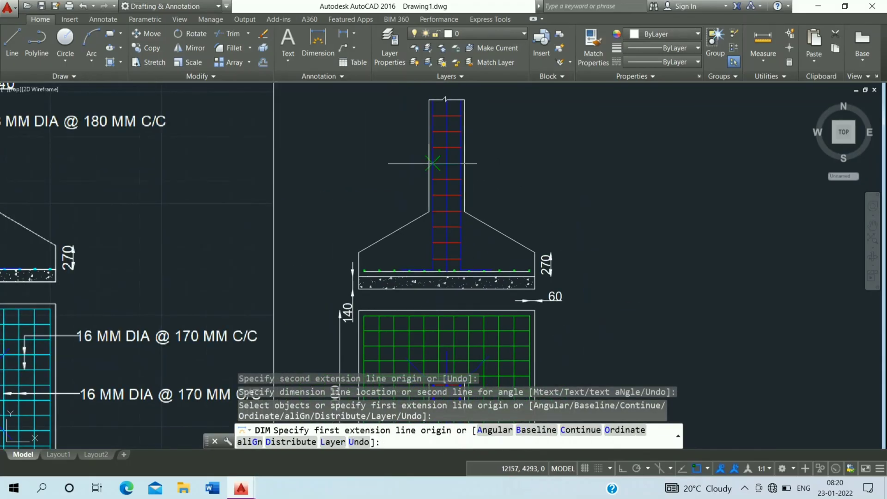
key("Escape")
scroll(541, 150, "down", 2)
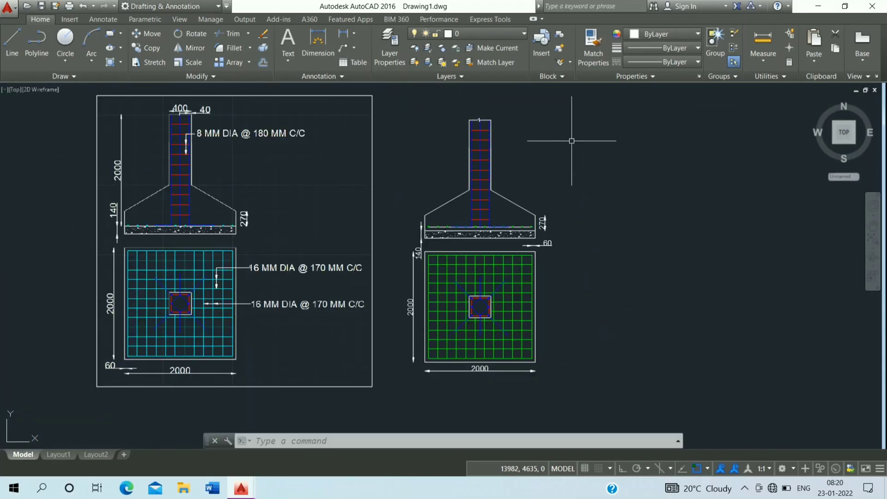
Turn on Ortho and draw a short horizontal quick leader without text, pointing left at a vertical mesh bar right of the column in plan
type("qleader")
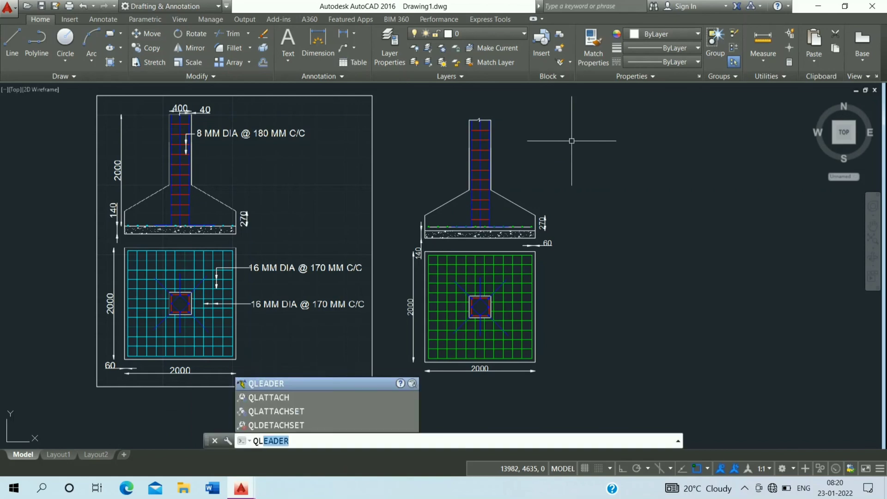
key("Return")
scroll(512, 309, "up", 5)
middle_click_drag(515, 311, 401, 269)
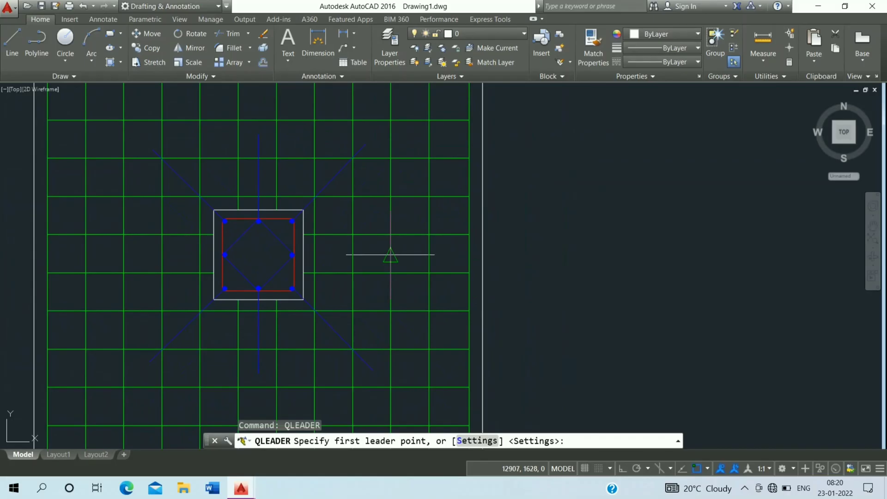
left_click(392, 255)
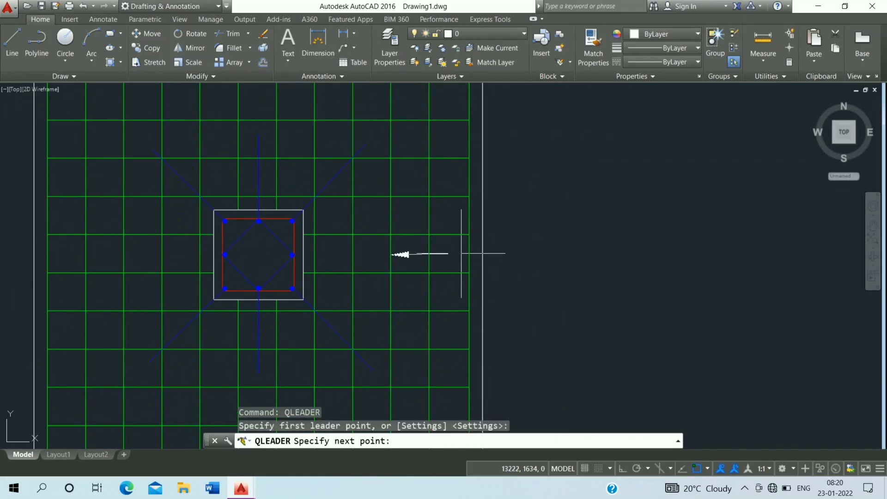
left_click(623, 468)
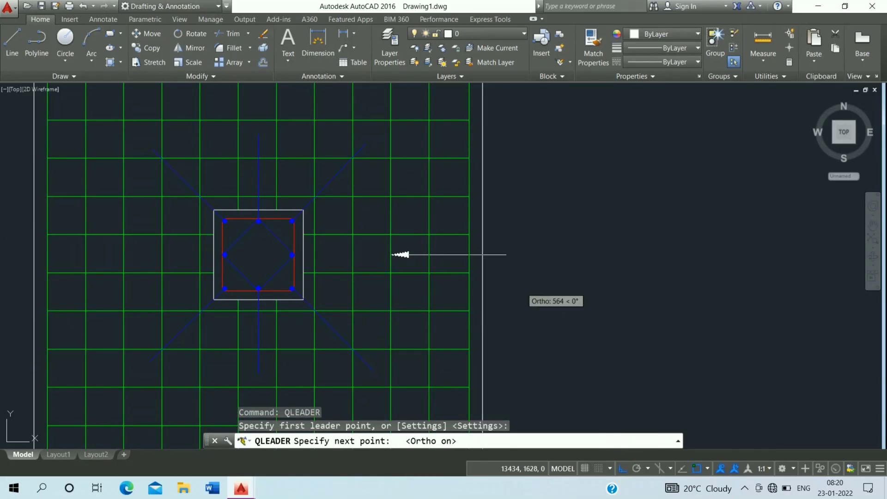
left_click(450, 254)
key("Escape")
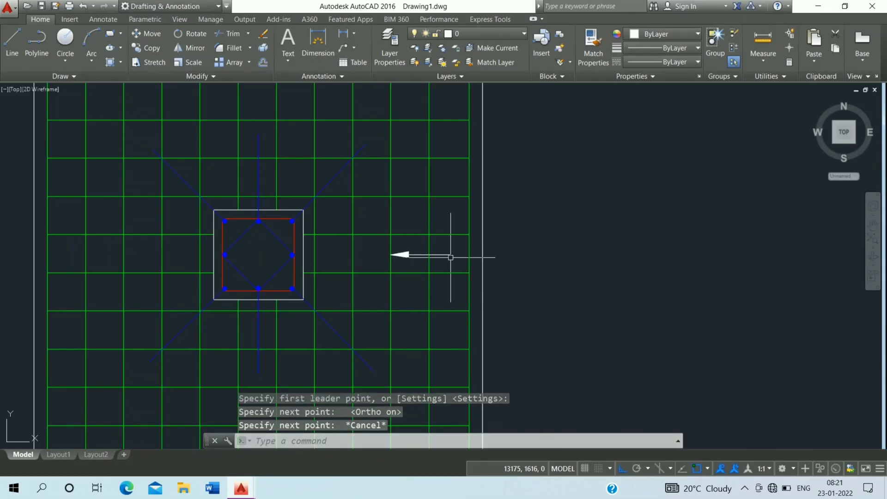
Add a second horizontal leader in line with the first, with its tail extending past the plan's right edge and no text
key("Return")
left_click(391, 255)
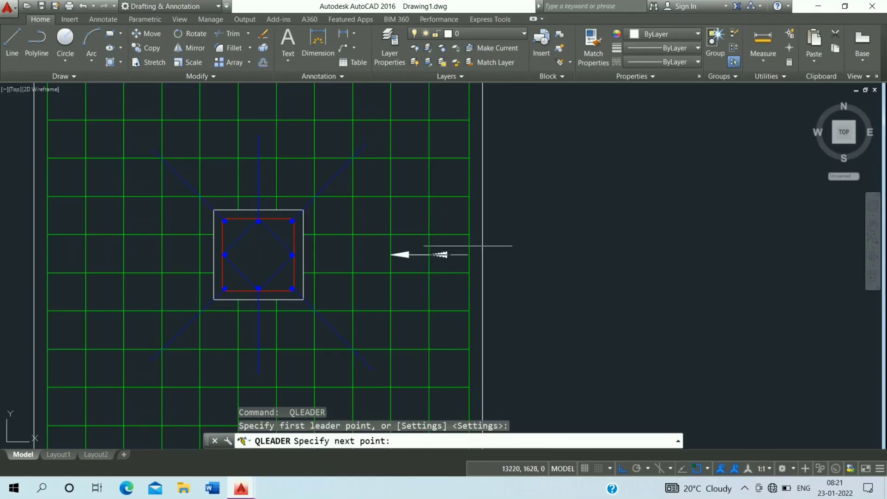
left_click(508, 254)
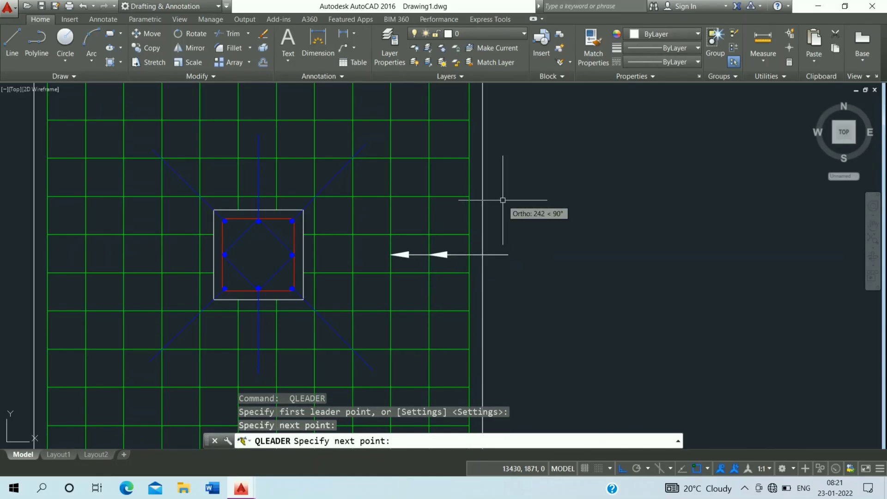
key("Escape")
Draw a short vertical leader without text, pointing down at a horizontal mesh bar in the plan's upper-right area
middle_click_drag(454, 209, 455, 277)
key("Return")
left_click(414, 257)
left_click(414, 204)
key("Return")
key("Return")
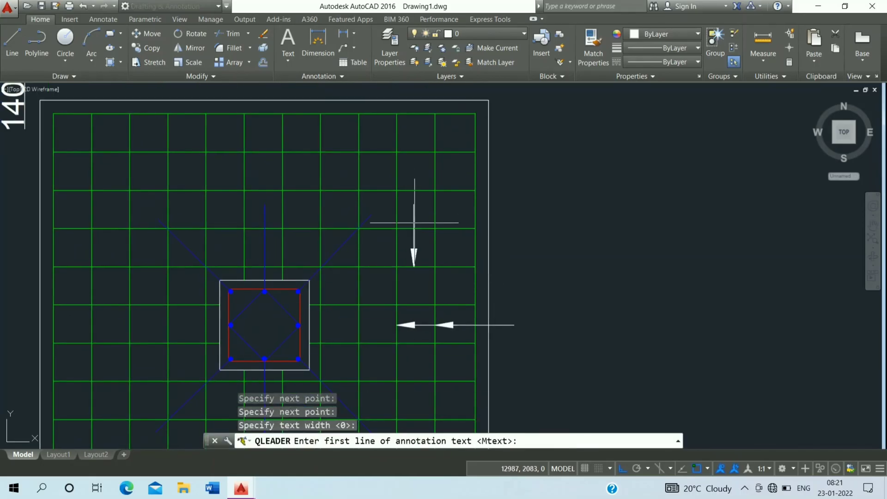
key("Escape")
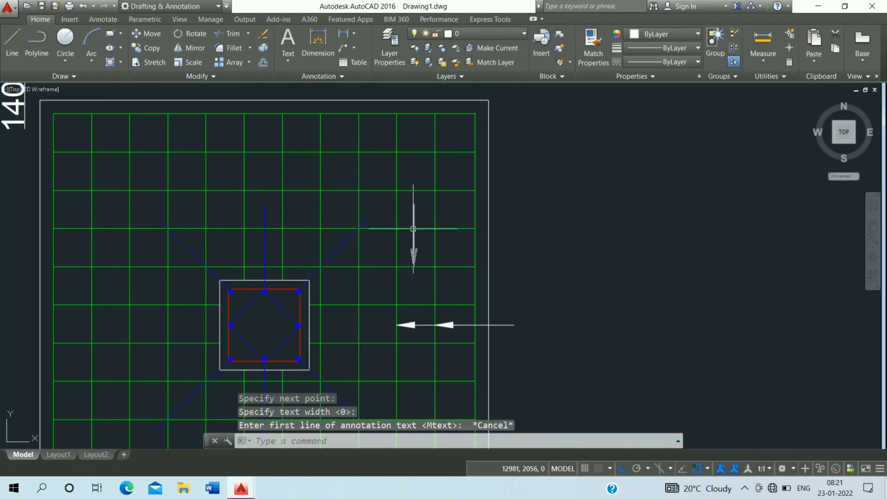
Add a second downward leader above the vertical one, bent right so its tail ends outside the footing plan
key("Return")
left_click(414, 215)
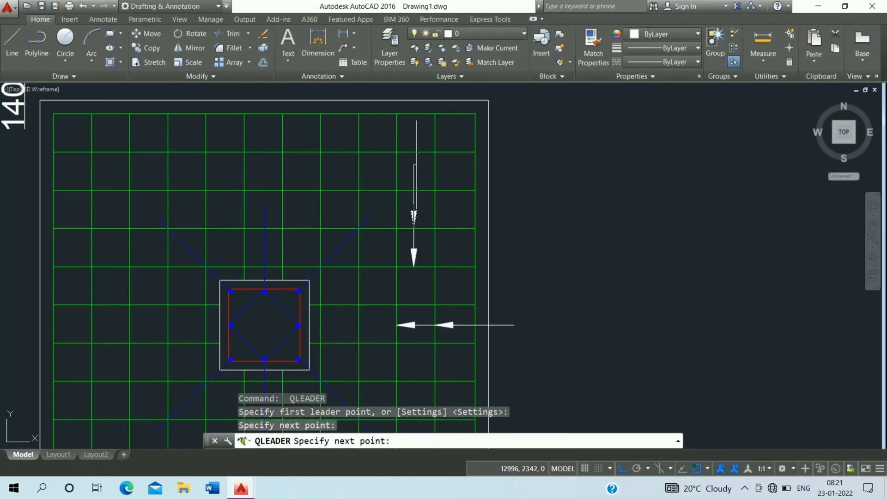
left_click(505, 164)
key("Return")
scroll(462, 231, "down", 3)
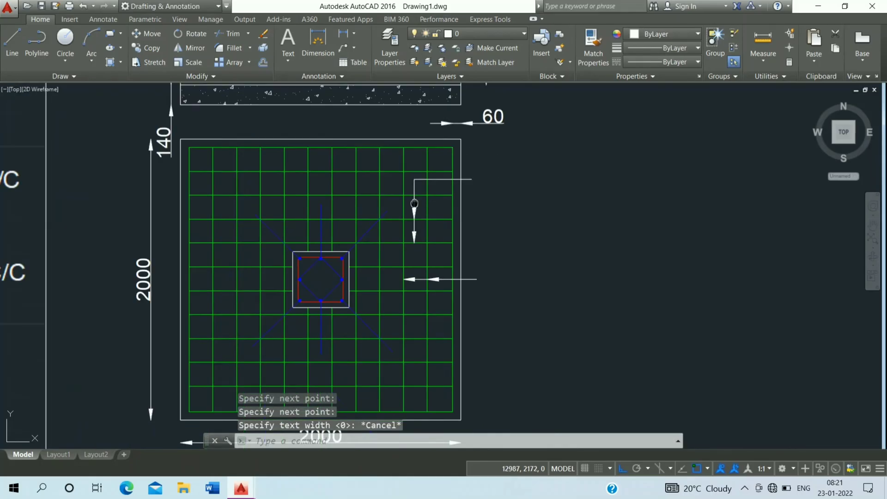
Draw a short vertical leader without text, pointing down at a tie in the column elevation
scroll(374, 193, "up", 3)
key("Return")
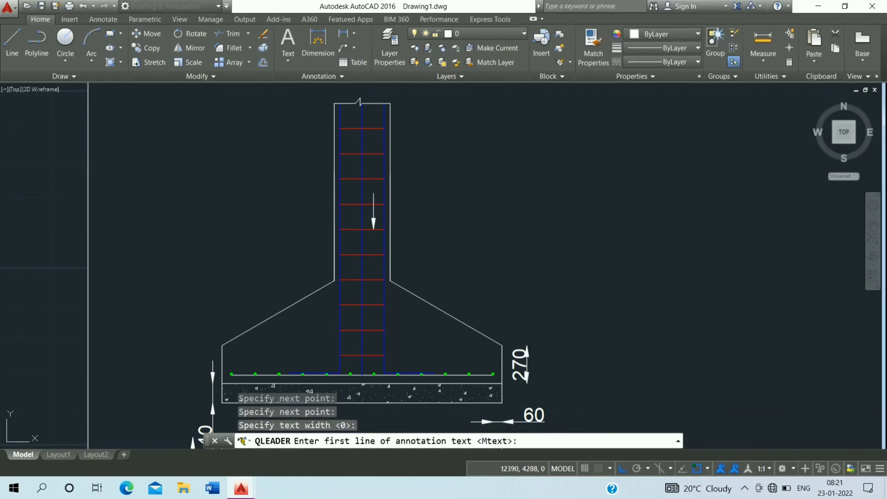
key("Escape")
Add a second downward leader in line with the column tie leader, bent right so its tail ends outside the column
key("Return")
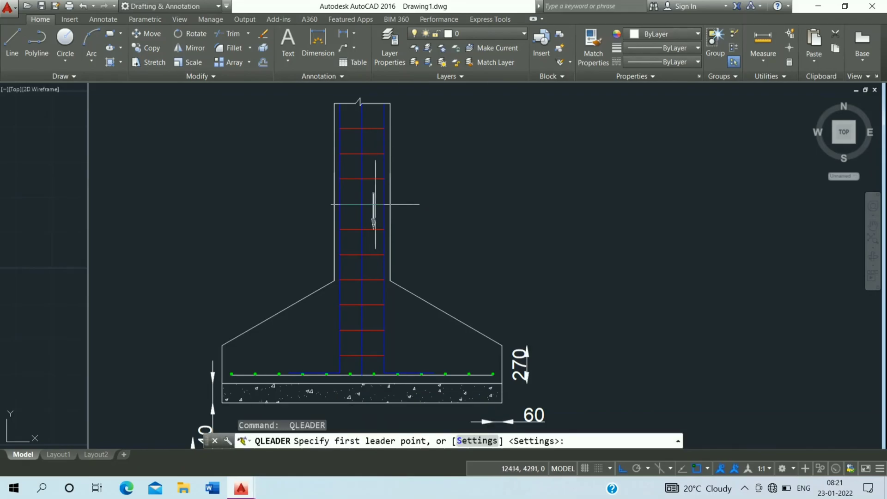
left_click(374, 229)
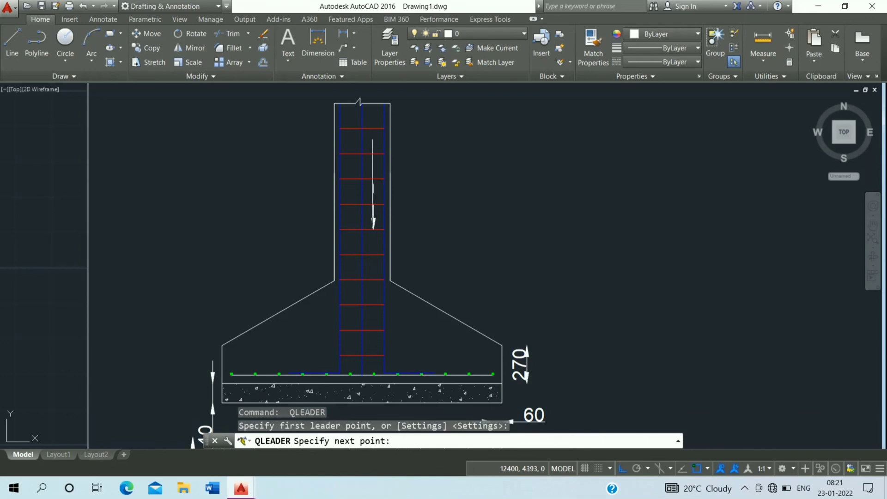
left_click(373, 167)
left_click(429, 167)
key("Escape")
scroll(430, 138, "down", 4)
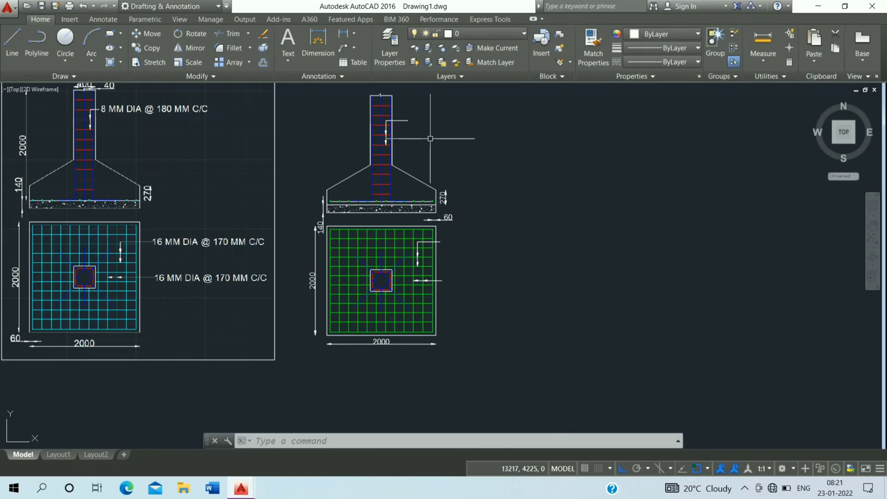
type("m")
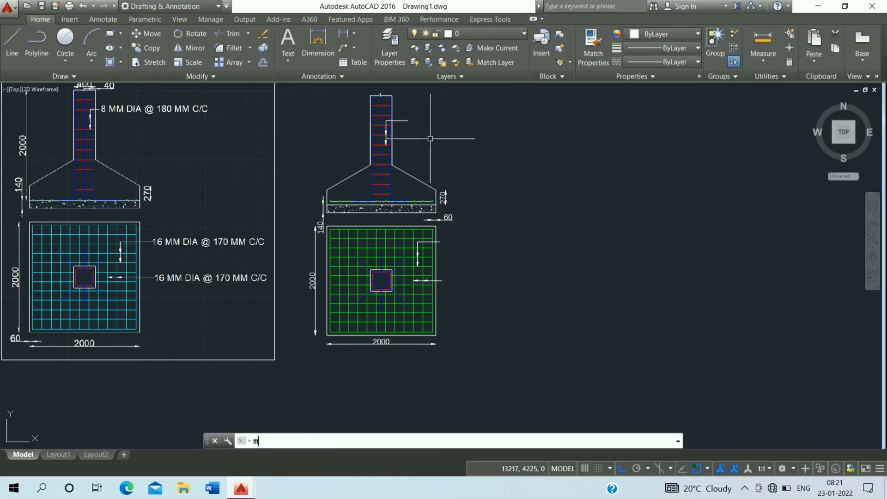
type("t")
key("Return")
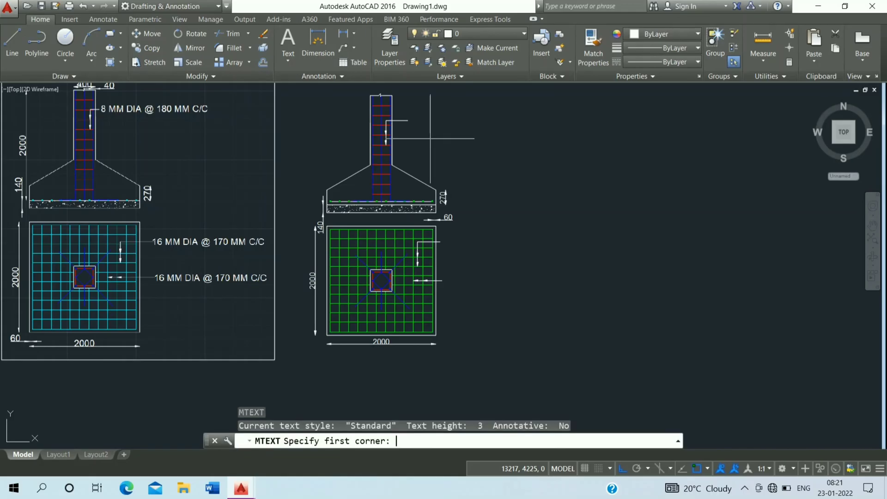
left_click(471, 161)
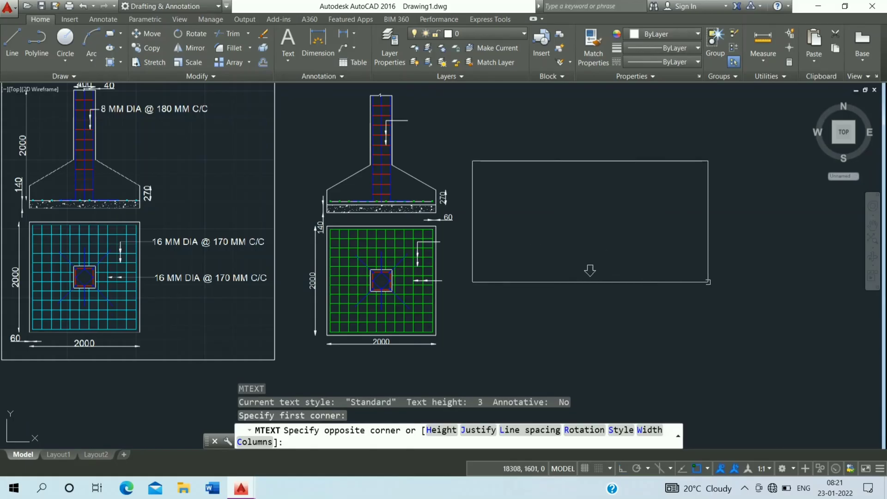
left_click(738, 278)
type("16 MM DIA @170 MM C/C")
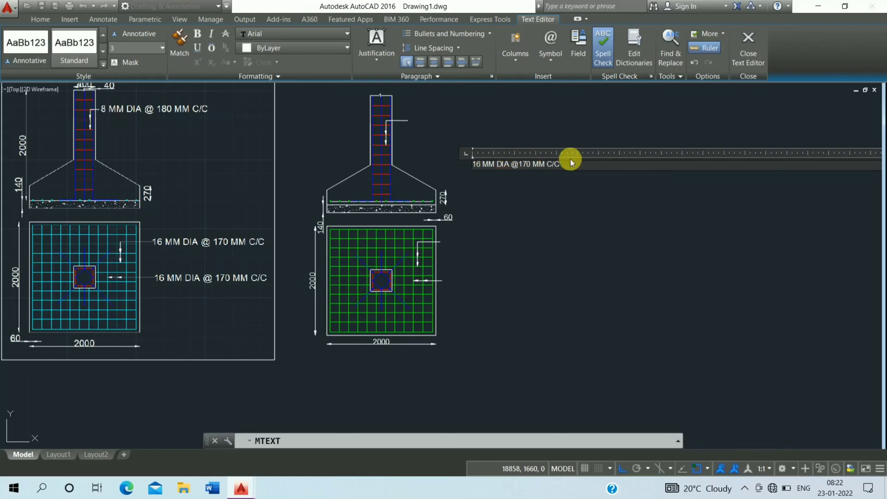
Set the height of the whole bar note to 100 and finish editing the text
left_click_drag(575, 166, 442, 164)
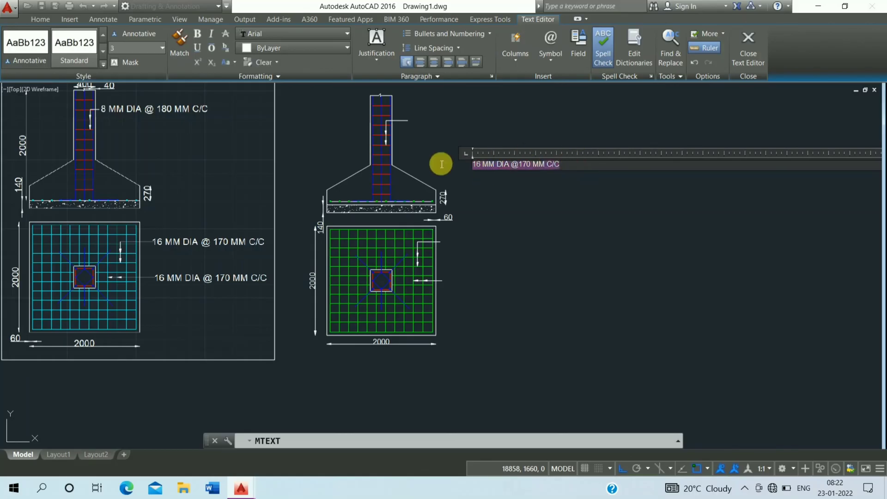
left_click(121, 49)
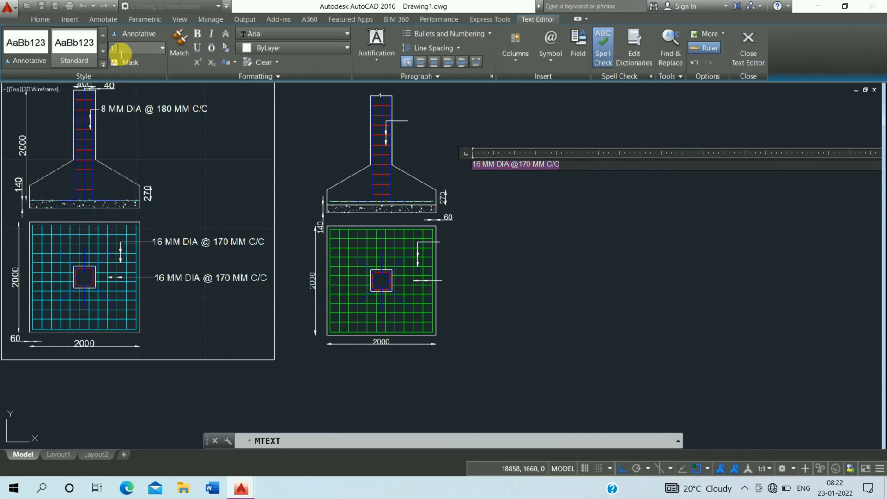
type("100")
key("Return")
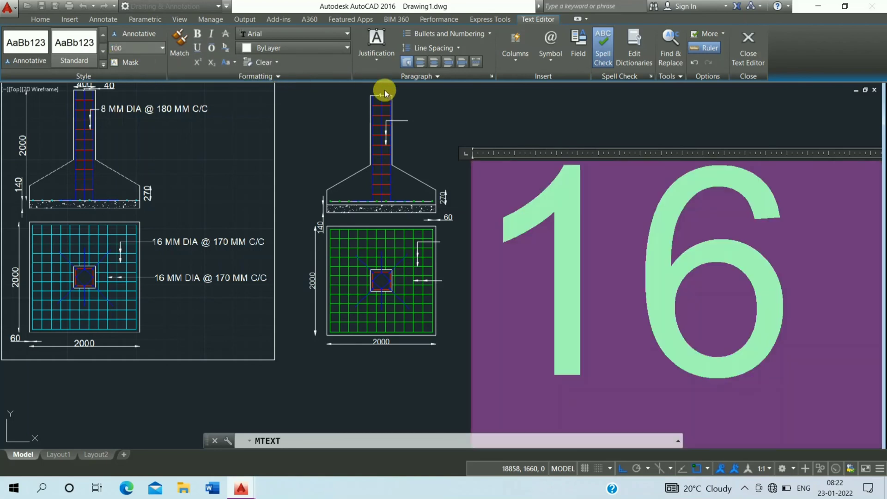
left_click(430, 103)
Copy the bar note to the tail ends of both plan leaders and the column tie leader, with Ortho off
left_click(500, 200)
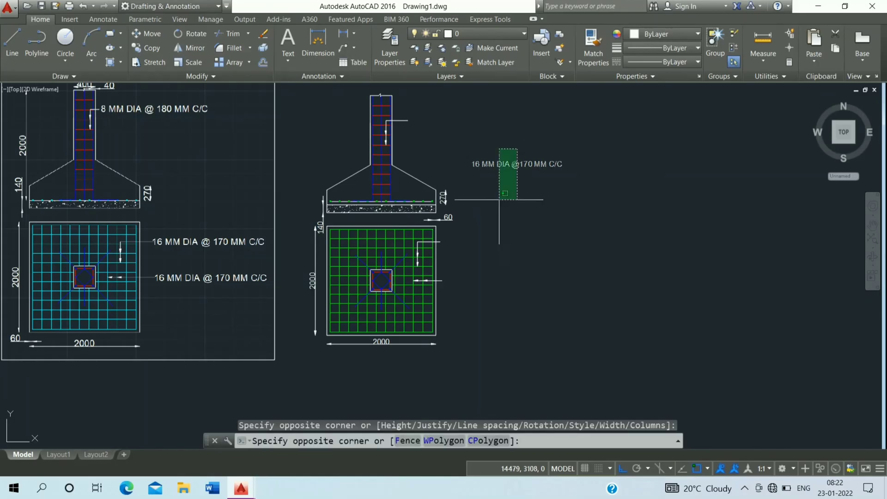
left_click(281, 171)
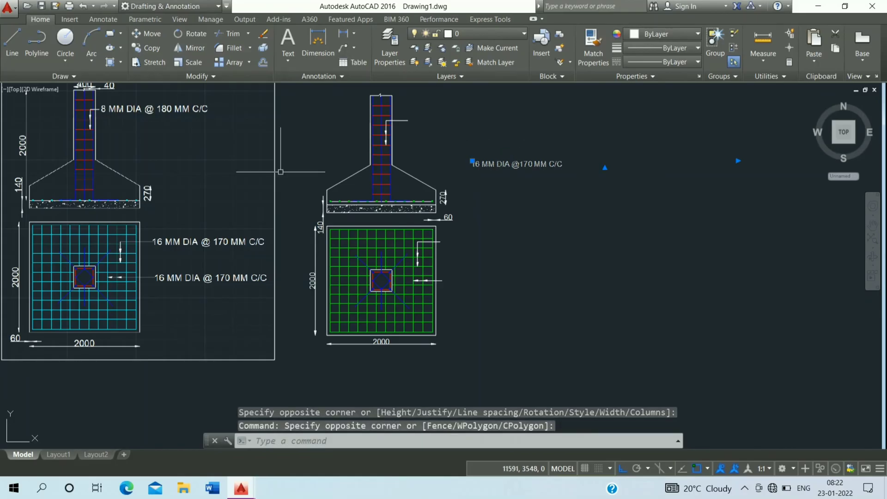
left_click(152, 54)
left_click(472, 162)
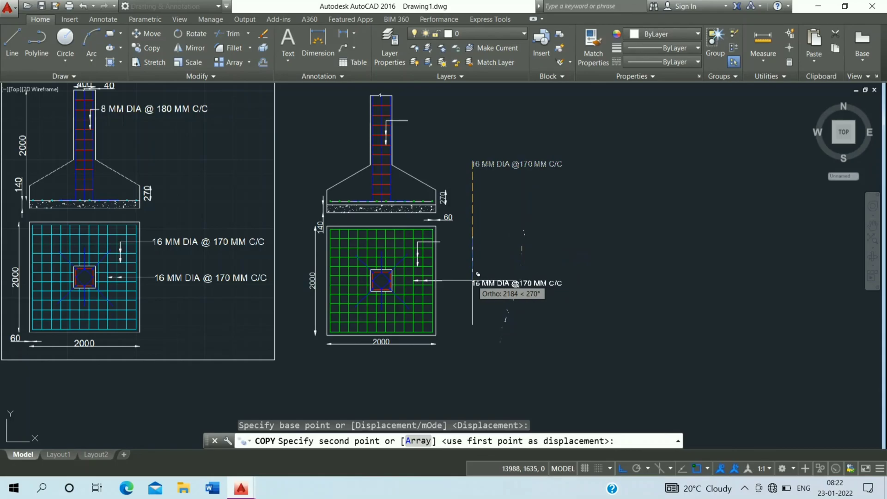
left_click(623, 468)
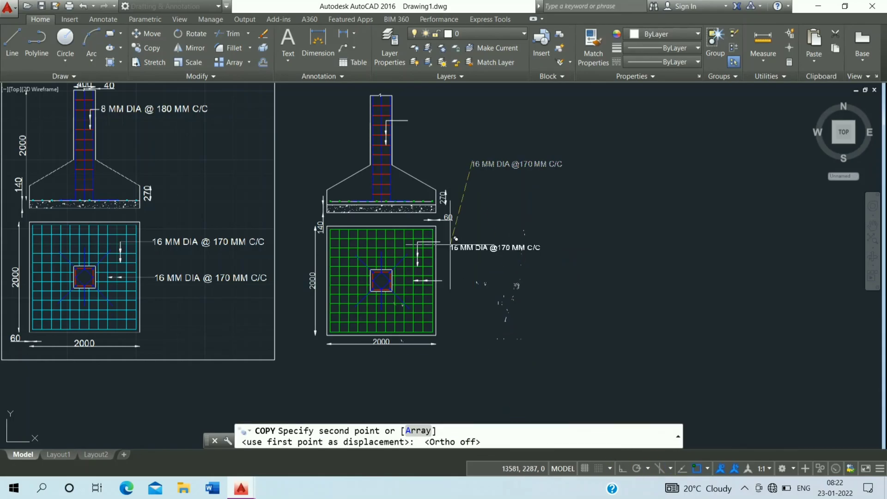
scroll(455, 241, "up", 5)
left_click(434, 364)
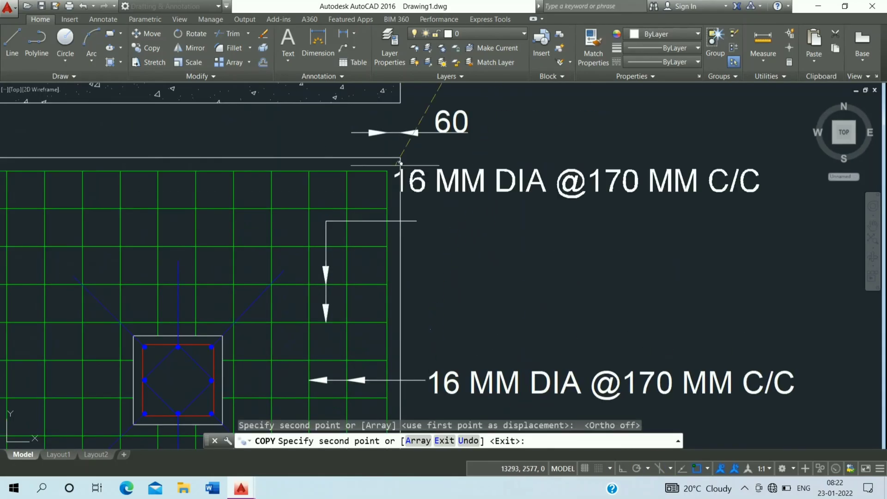
left_click(419, 212)
scroll(421, 223, "down", 5)
left_click(372, 119)
key("Escape")
Erase the original bar note that stands apart from the leaders
left_click(610, 146)
left_click(513, 220)
type("E")
key("Return")
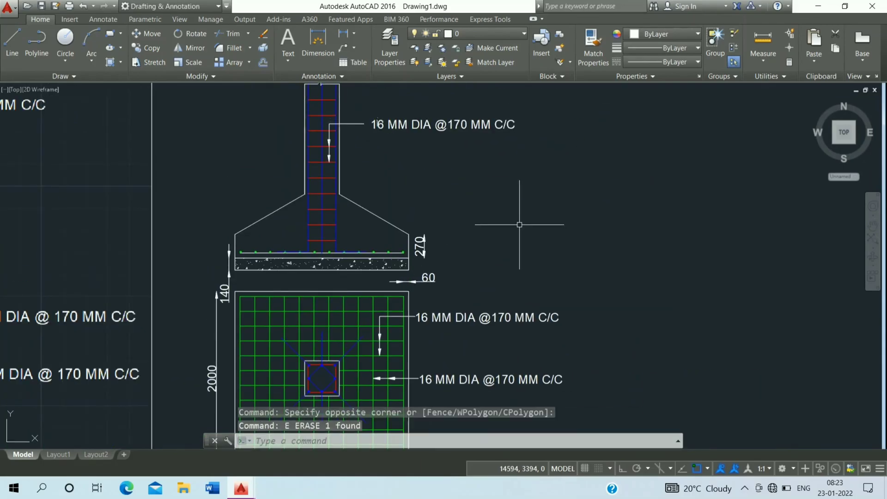
double_click(385, 128)
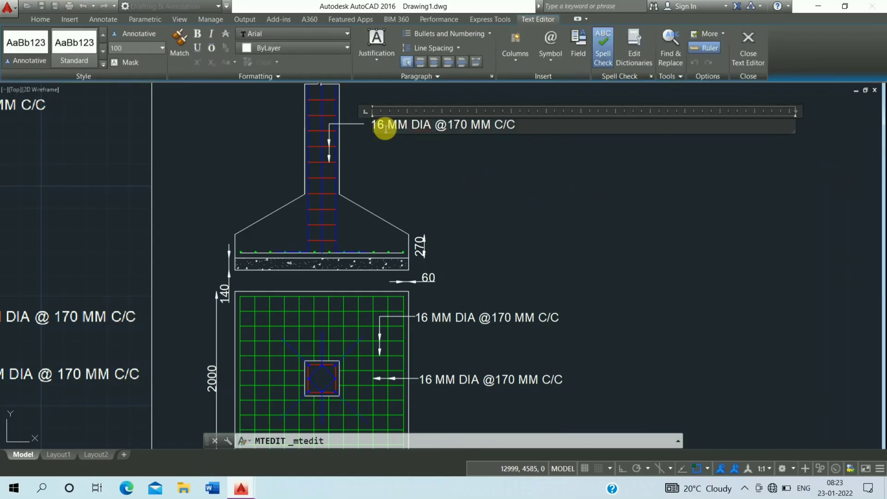
scroll(391, 127, "down", 3)
key("BackSpace")
type("8")
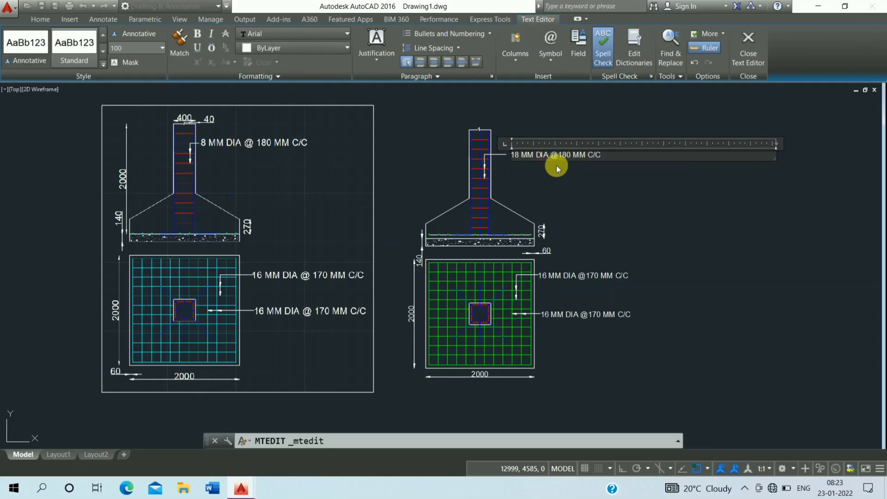
left_click(557, 165)
Erase the reference image of the footing detail, leaving only the redrawn plan and elevation
middle_click_drag(585, 284, 603, 227)
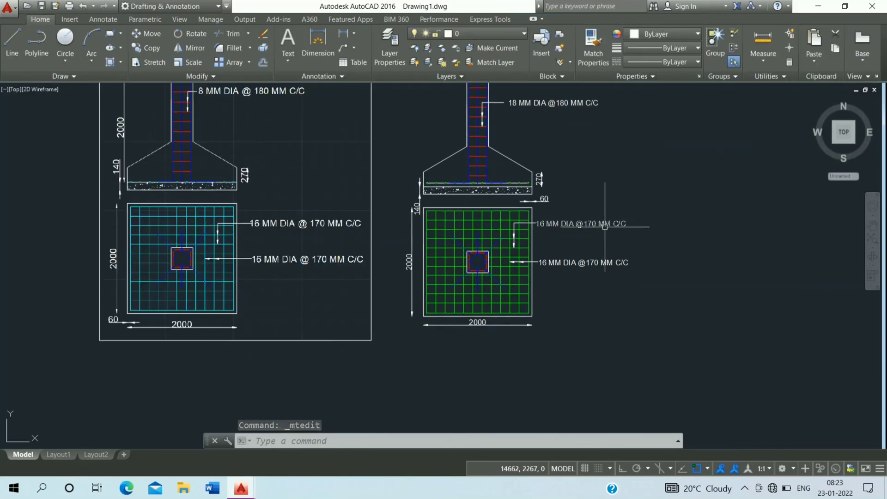
mouse_move(585, 281)
middle_mouse_down()
mouse_move(564, 311)
mouse_move(603, 310)
middle_mouse_up()
left_click(419, 114)
left_click(304, 166)
type("E")
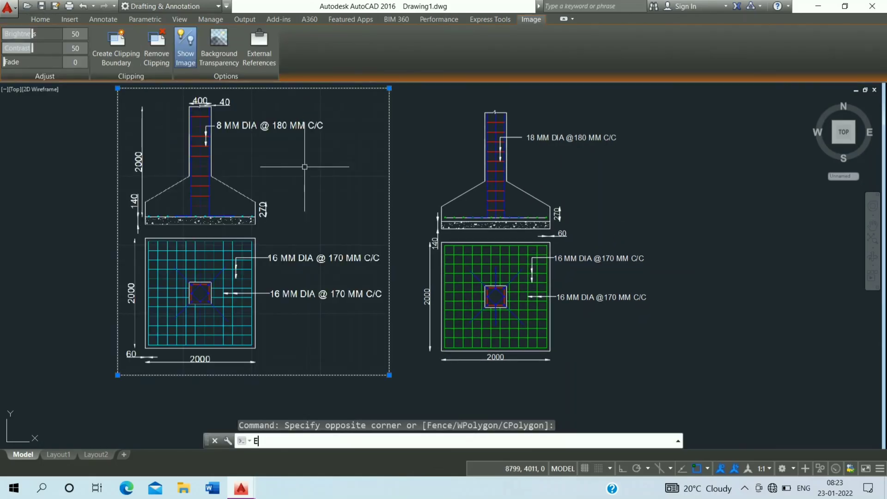
key("Return")
middle_click_drag(446, 171, 324, 165)
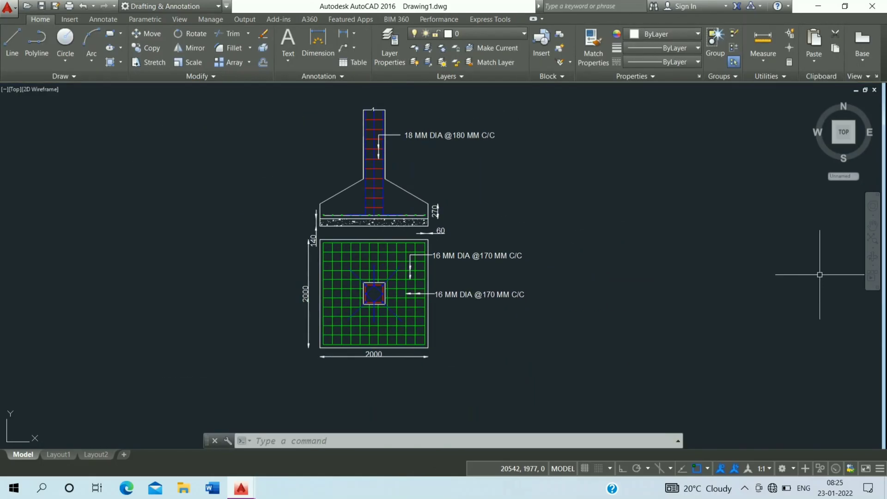